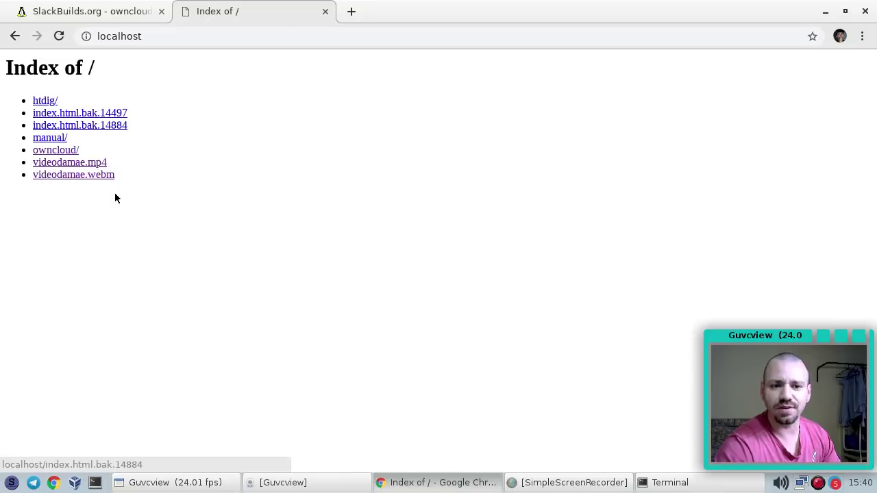
# Preview videodamae.webm and videodamae.mp4 from the localhost listing, then return to the Terminal
pyautogui.click(89, 176)
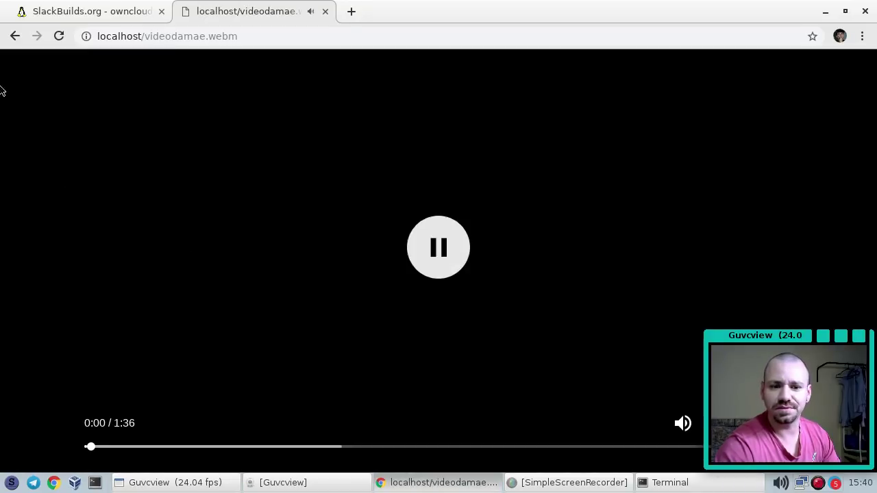
pyautogui.click(15, 34)
pyautogui.click(89, 163)
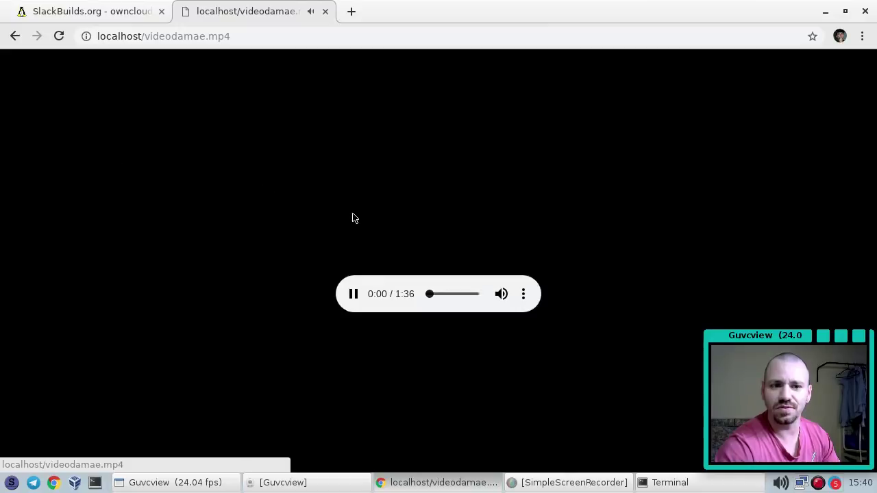
pyautogui.click(15, 35)
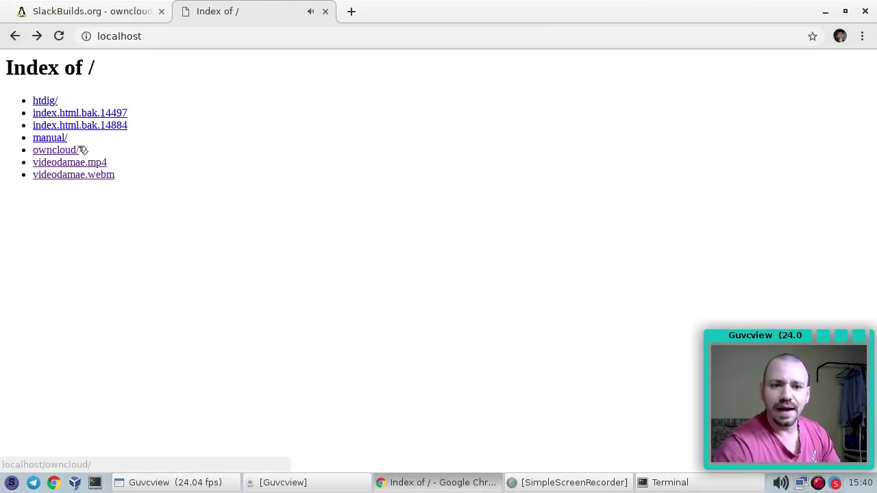
pyautogui.moveTo(80, 148); pyautogui.dragTo(25, 150)
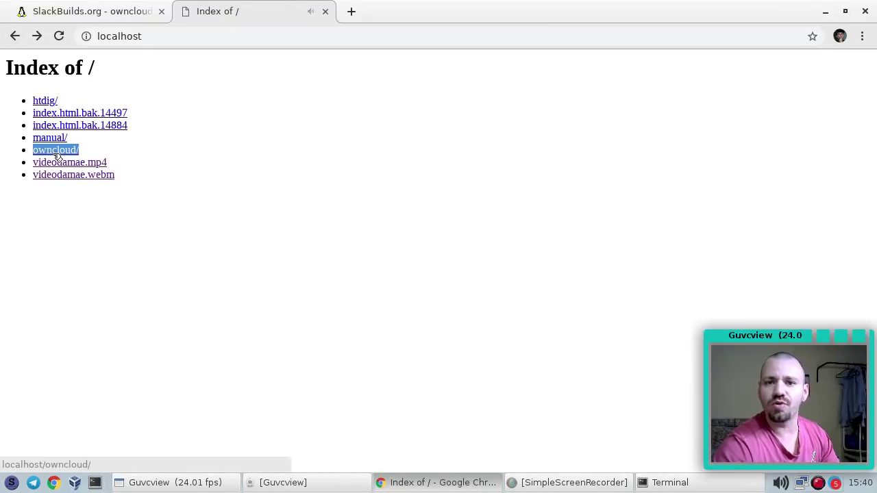
pyautogui.click(672, 484)
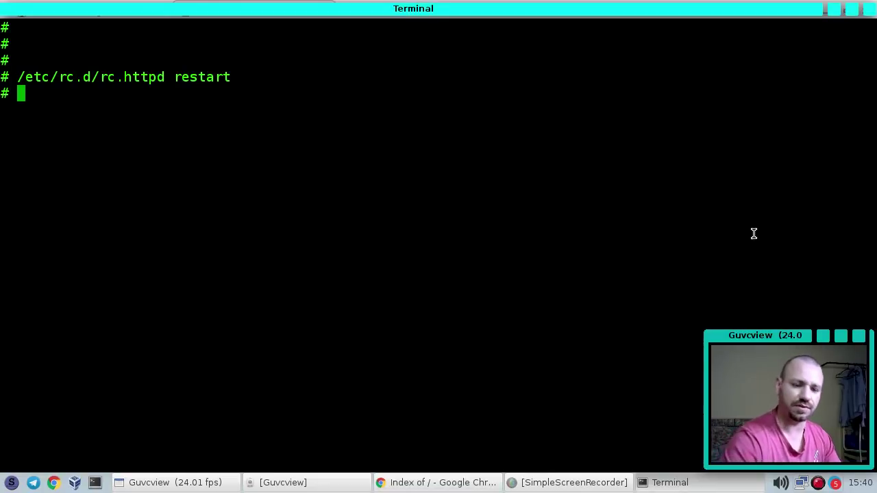
# Clear the terminal, change to /var/www/htdocs/ and list the web root
pyautogui.hotkey('ctrl', 'l')
pyautogui.press('Return')
pyautogui.write('cd /v')
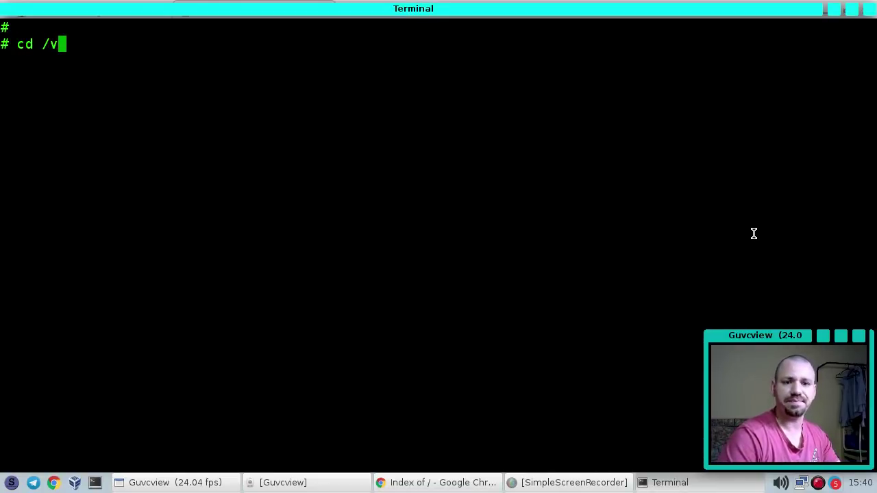
pyautogui.write('ar/www/htdocs/')
pyautogui.press('Return')
pyautogui.write('ls')
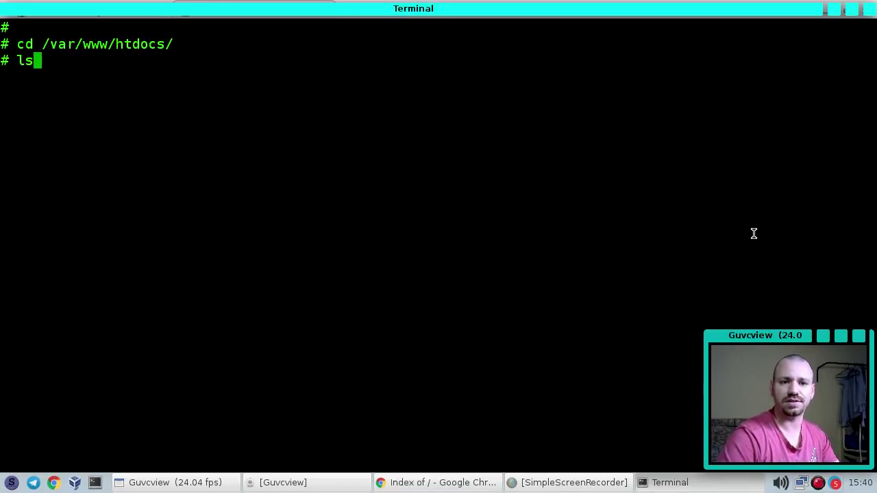
pyautogui.press('Return')
# List the owncloud/ folder's contents (apps, config, occ), then go back to Chrome
pyautogui.doubleClick(515, 74)
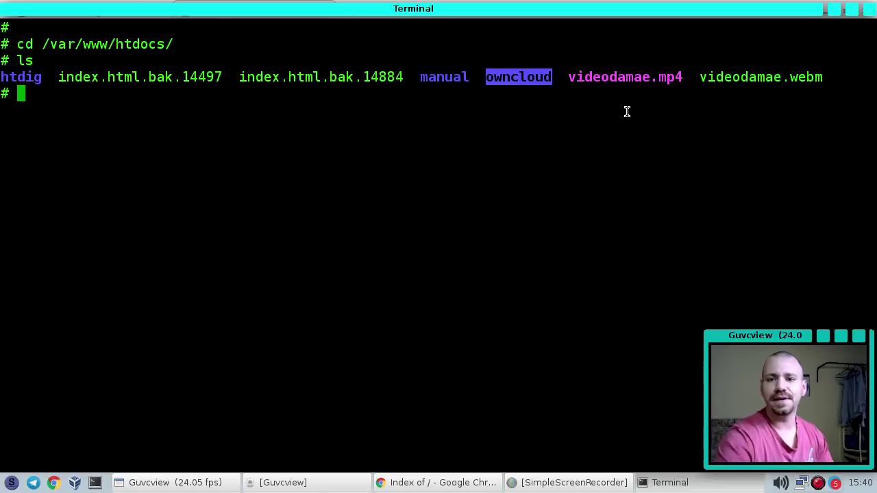
pyautogui.write('ls o')
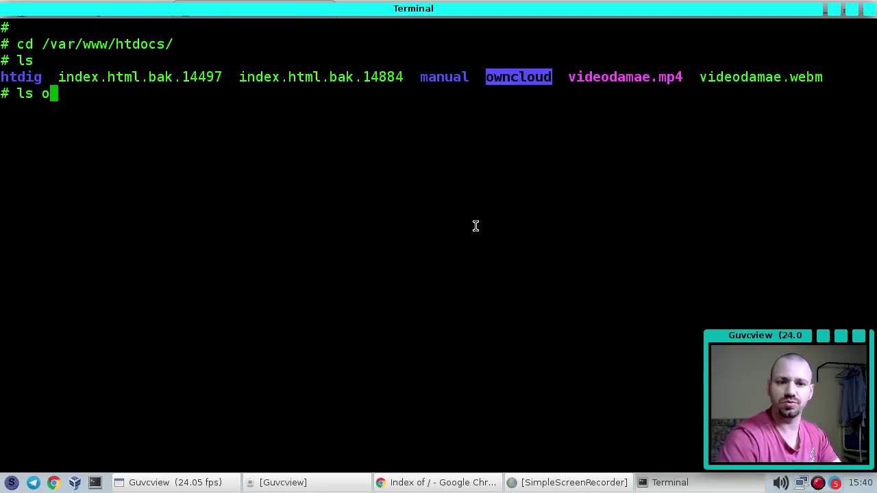
pyautogui.press('Tab')
pyautogui.press('Return')
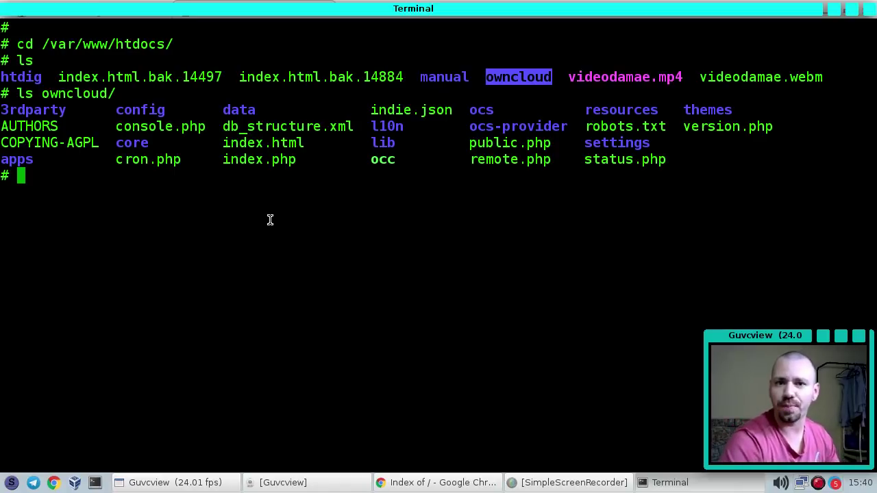
pyautogui.click(452, 483)
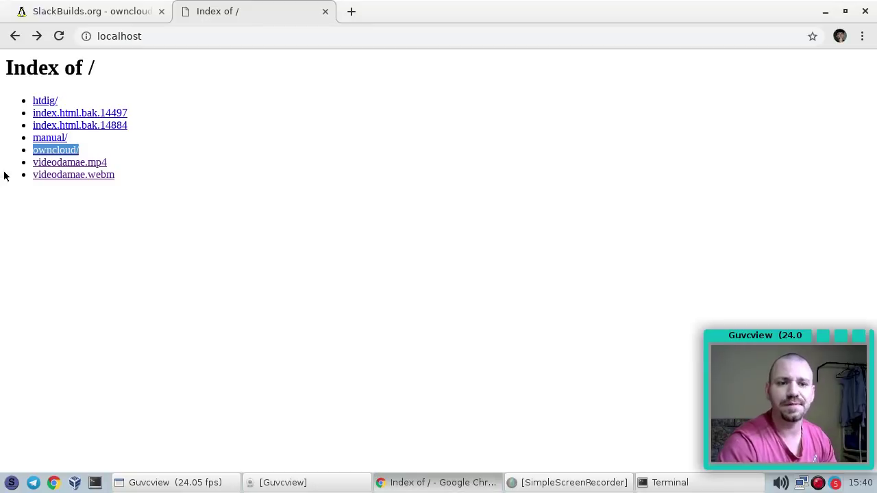
# Open the ownCloud setup page, dismiss the translate offer, and clear the autofilled root login
pyautogui.click(249, 205)
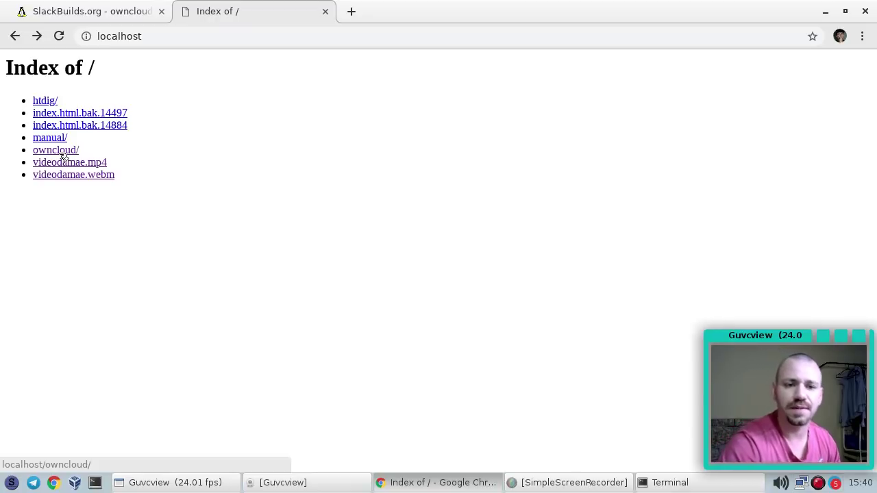
pyautogui.click(62, 155)
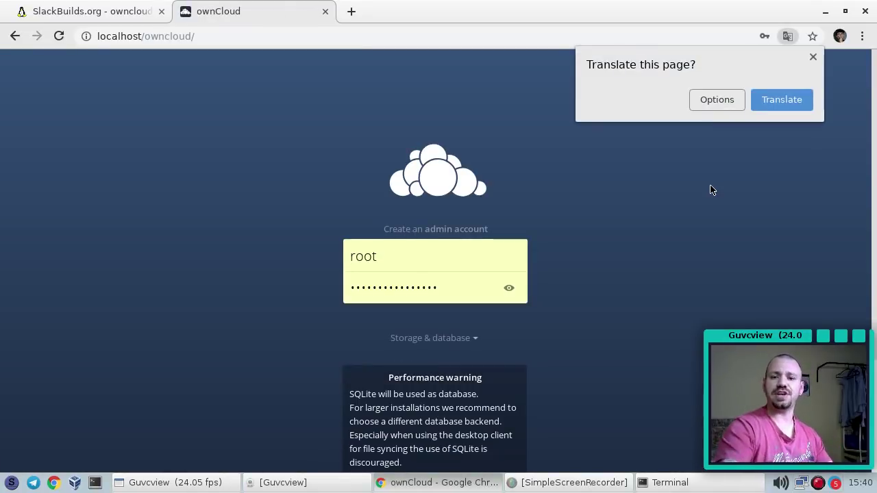
pyautogui.click(813, 58)
pyautogui.click(397, 257)
pyautogui.doubleClick(397, 256)
pyautogui.press('BackSpace')
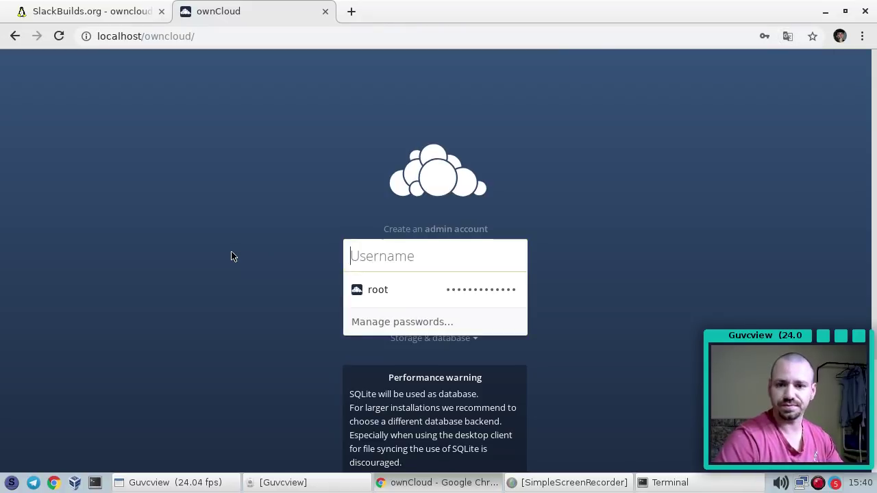
pyautogui.press('Tab')
pyautogui.press('BackSpace')
pyautogui.press('Escape')
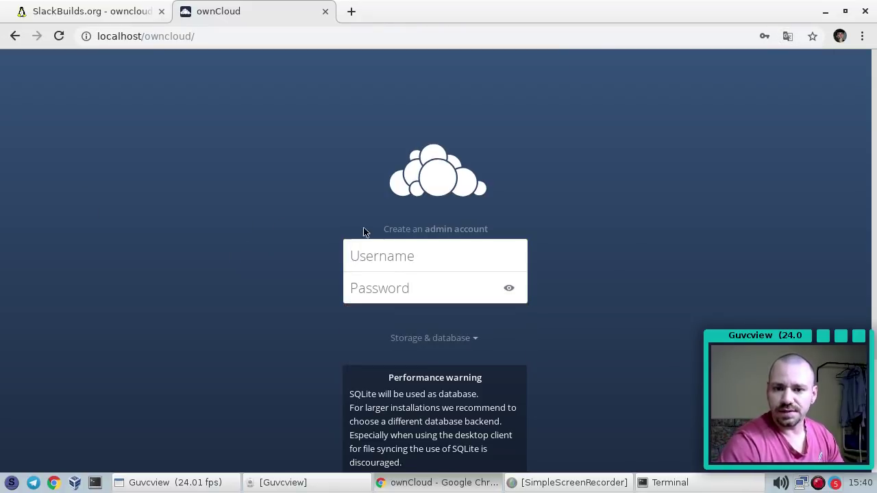
# Expand Storage & database to see the data folder /var/www/htdocs/owncloud
pyautogui.scroll(-4, 322, 205)
pyautogui.scroll(3, 290, 182)
pyautogui.scroll(-1, 268, 219)
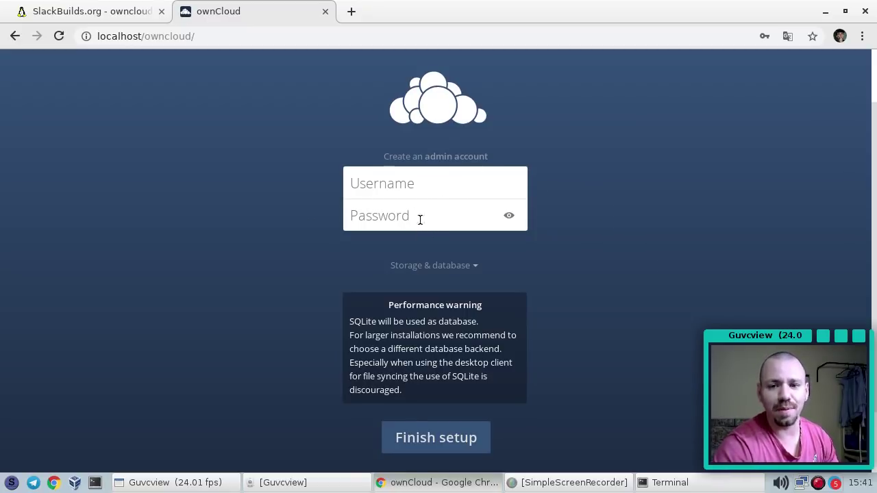
pyautogui.scroll(-2, 562, 212)
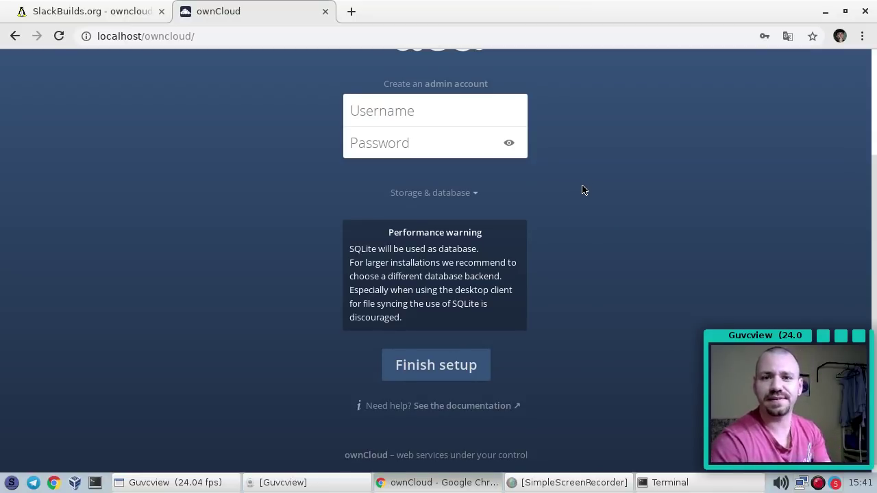
pyautogui.scroll(-1, 539, 185)
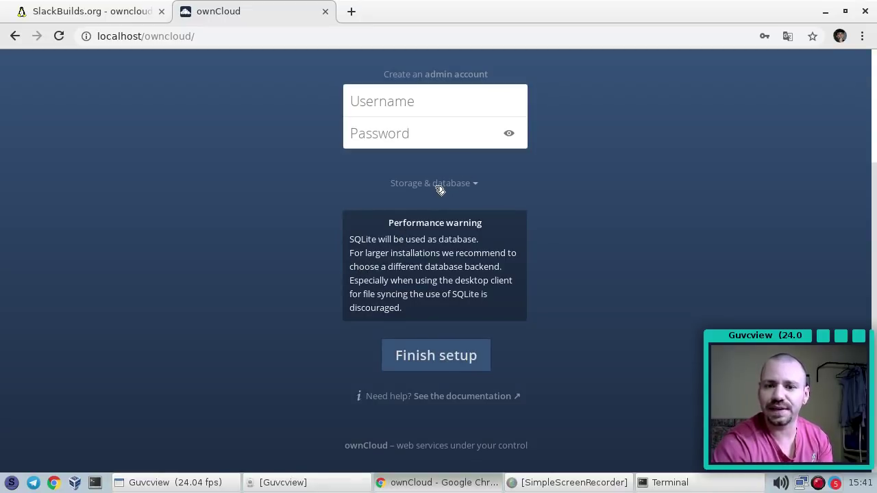
pyautogui.click(474, 185)
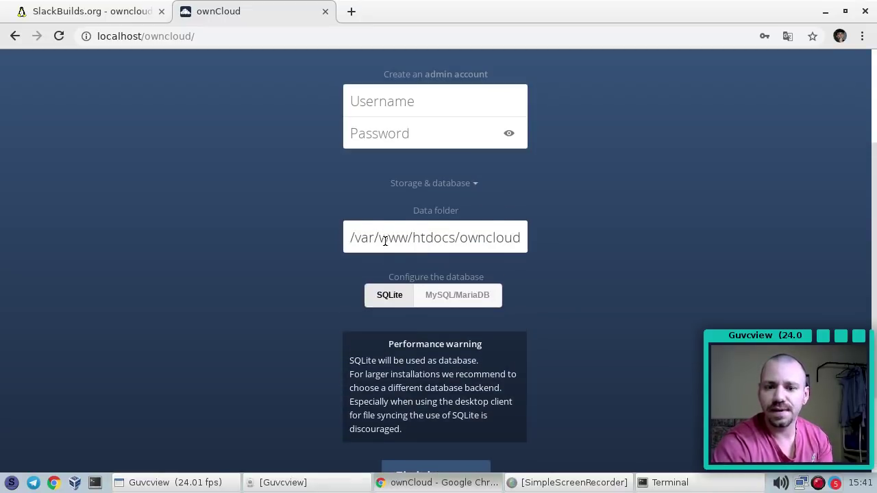
pyautogui.moveTo(351, 235); pyautogui.dragTo(570, 245)
pyautogui.click(608, 226)
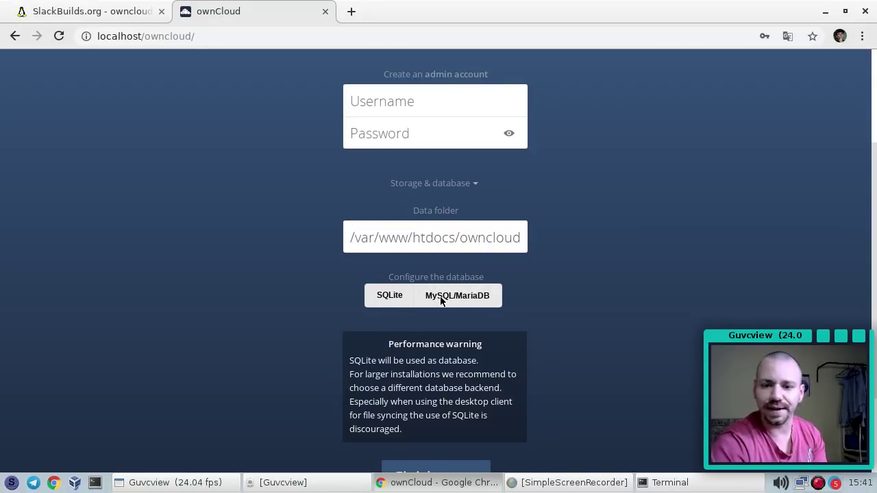
# Try MySQL/MariaDB as the database, then switch back to SQLite
pyautogui.click(442, 300)
pyautogui.scroll(-2, 459, 260)
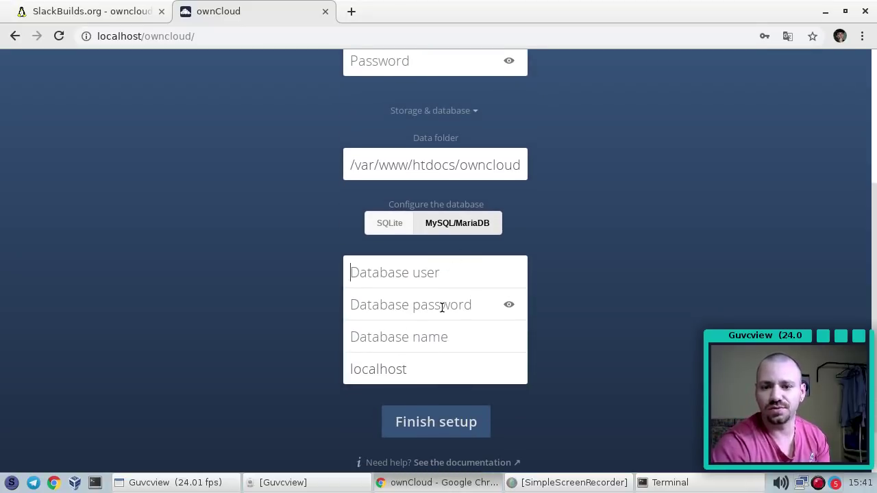
pyautogui.click(417, 293)
pyautogui.click(560, 315)
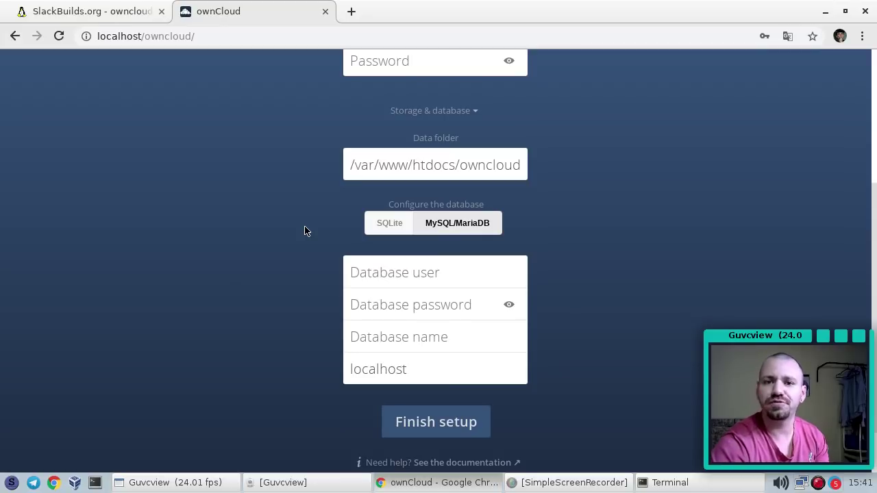
pyautogui.click(390, 227)
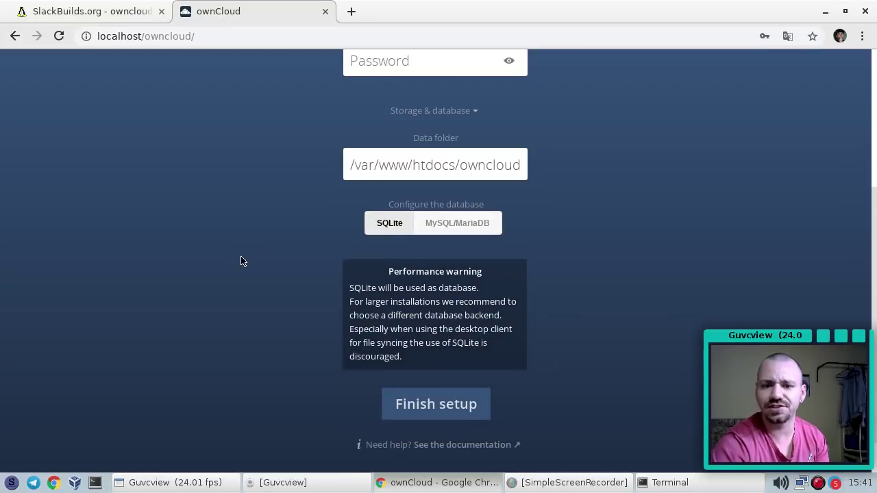
pyautogui.scroll(2, 274, 267)
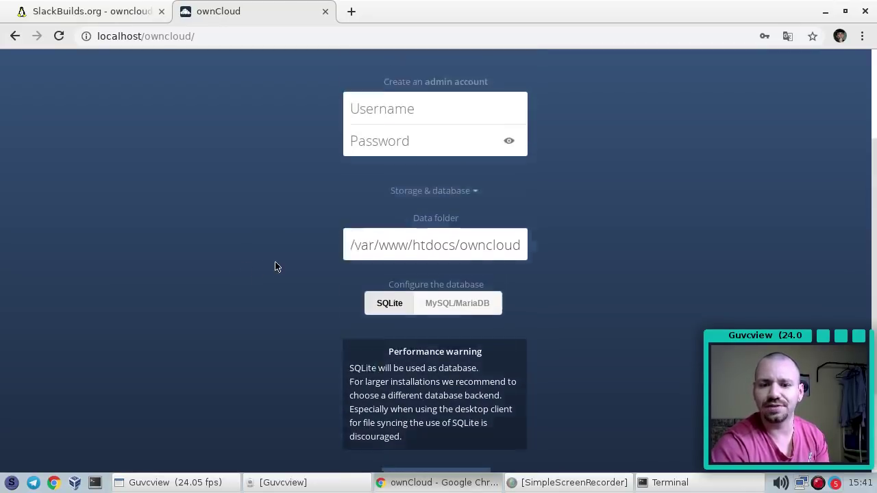
pyautogui.scroll(2, 274, 267)
# Enter the admin account credentials and finish the ownCloud installation
pyautogui.click(396, 255)
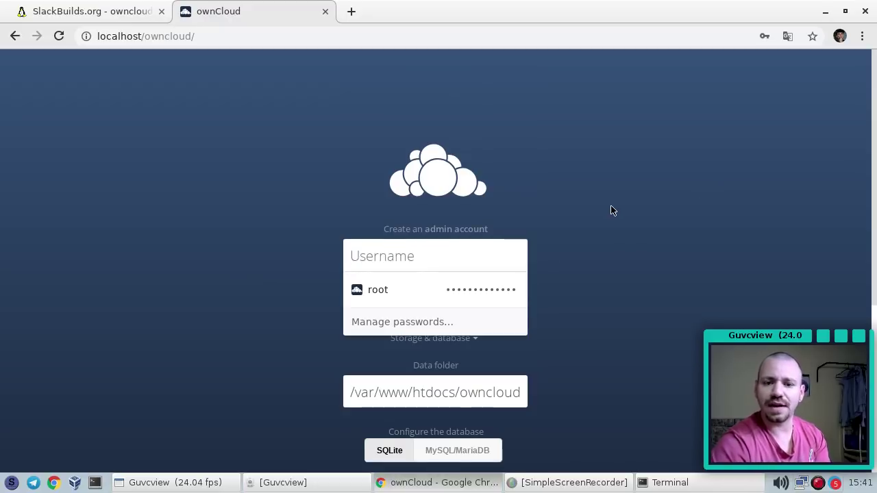
pyautogui.write('slackjeff')
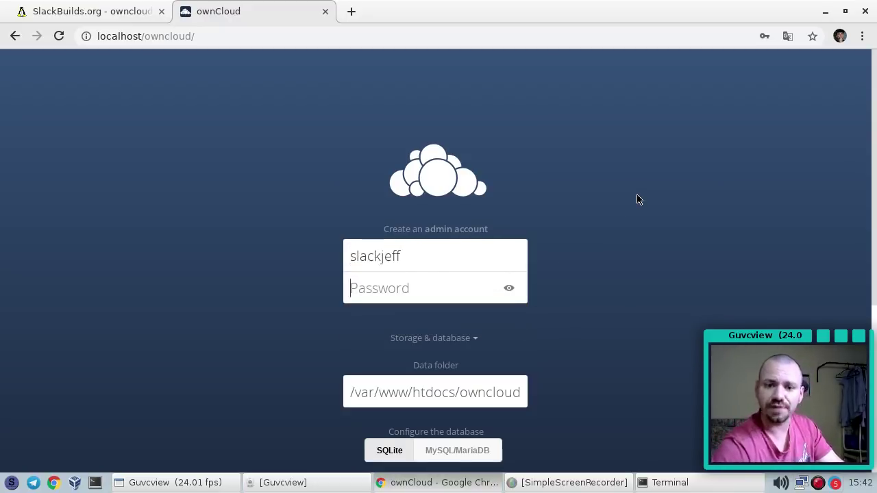
pyautogui.write('********')
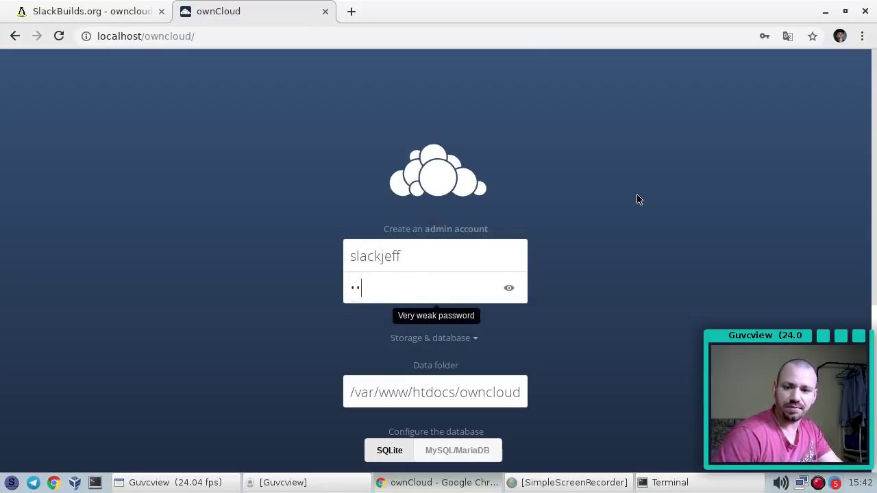
pyautogui.write('***')
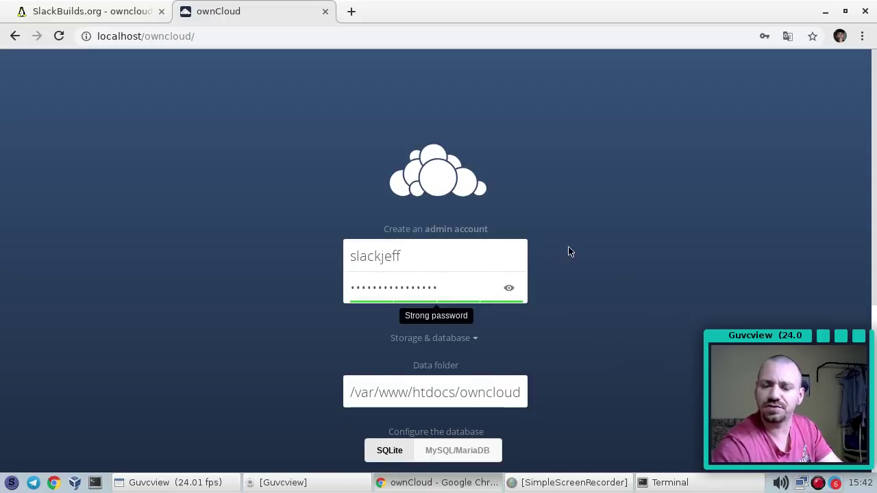
pyautogui.scroll(-3, 569, 250)
pyautogui.scroll(-1, 459, 356)
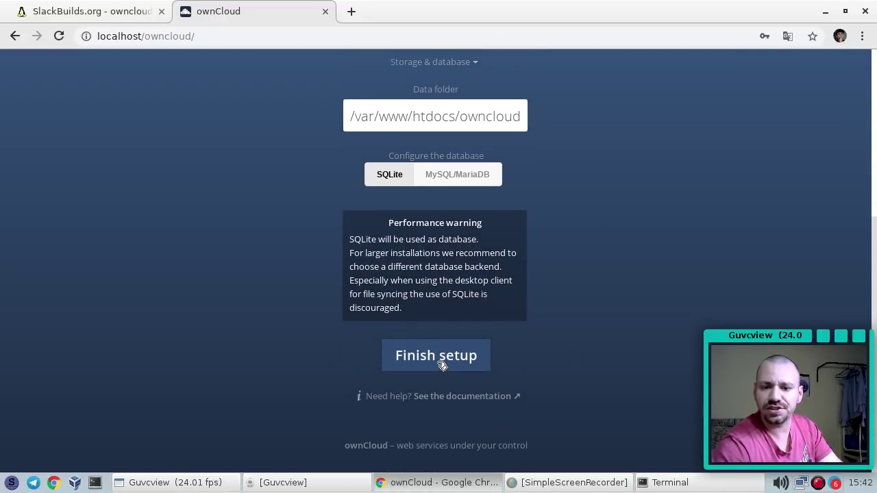
pyautogui.click(440, 363)
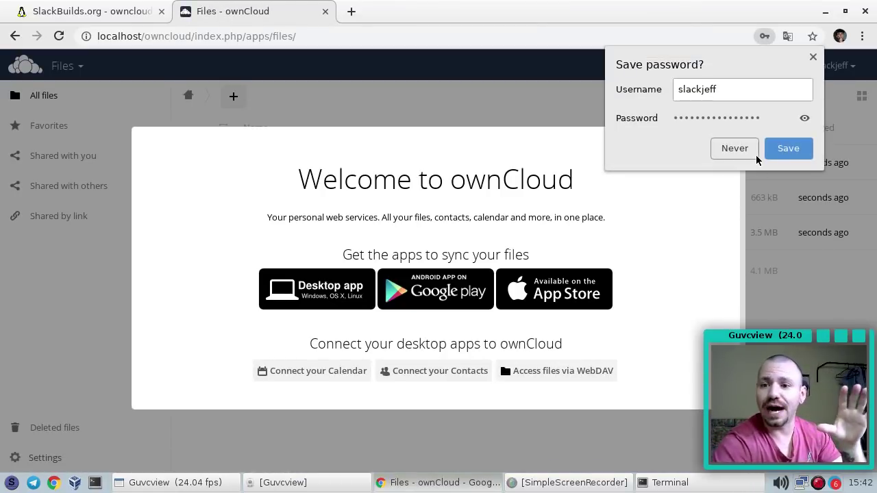
# Save the login in Chrome and switch to the SlackBuilds owncloud-server notes
pyautogui.click(788, 148)
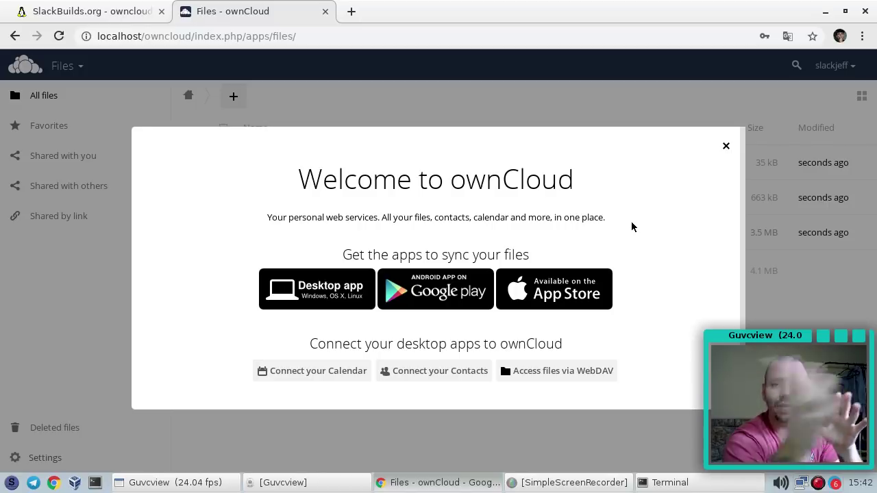
pyautogui.hotkey('ctrl', 'Tab')
pyautogui.scroll(-2, 215, 226)
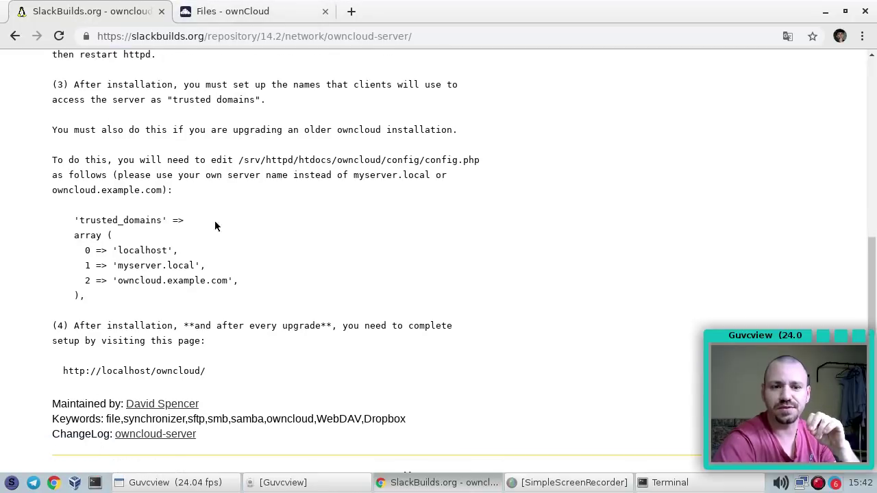
# Highlight the trusted_domains config.php example, then return to the 'Files - ownCloud' tab
pyautogui.moveTo(59, 173); pyautogui.dragTo(236, 242)
pyautogui.click(230, 244)
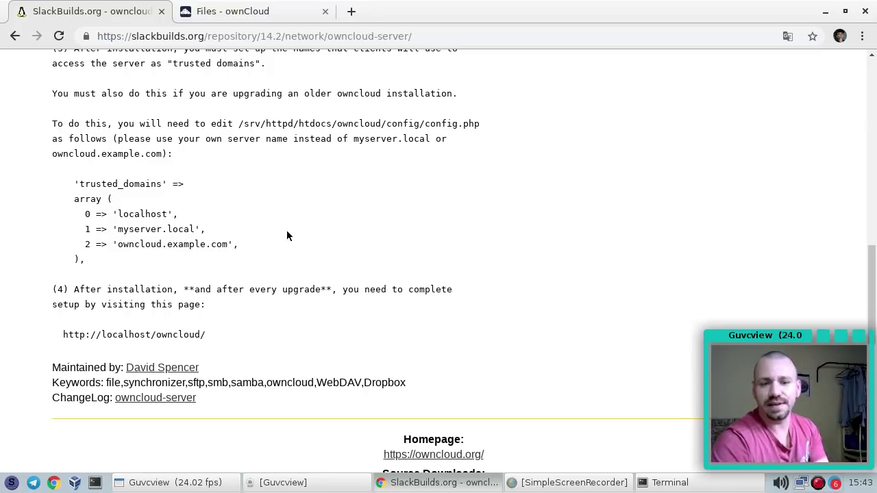
pyautogui.click(246, 10)
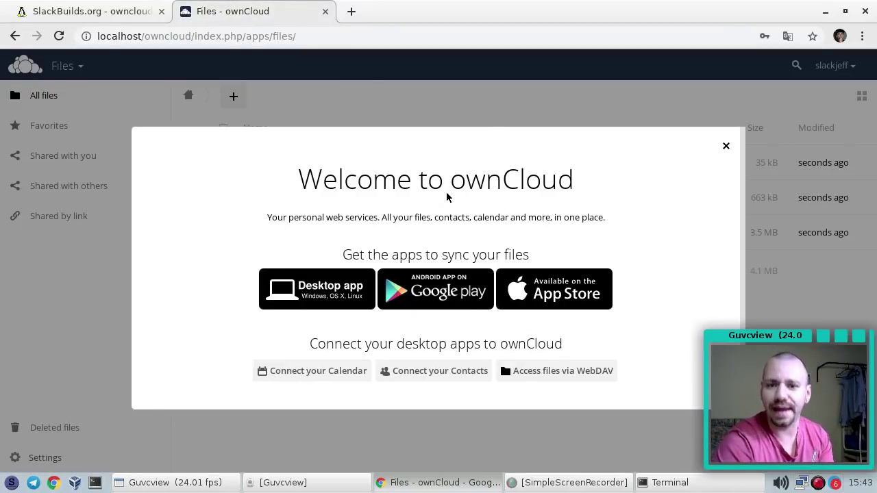
# Close the Welcome to ownCloud dialog to reveal the four sample files
pyautogui.scroll(-1, 391, 229)
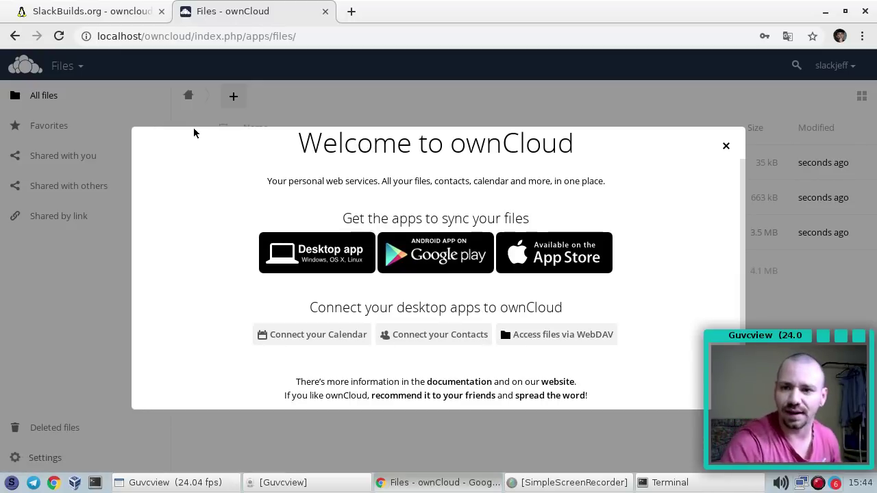
pyautogui.click(726, 147)
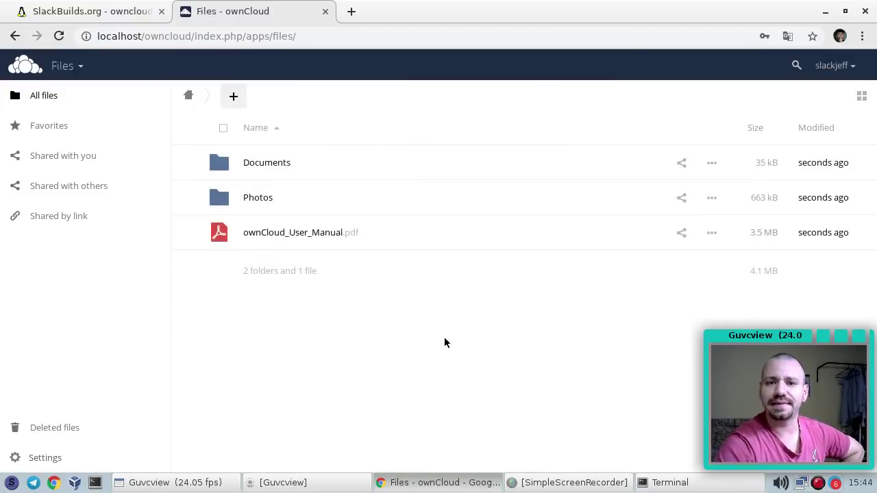
# View ownCloud_User_Manual.pdf in the viewer, then close it
pyautogui.click(287, 233)
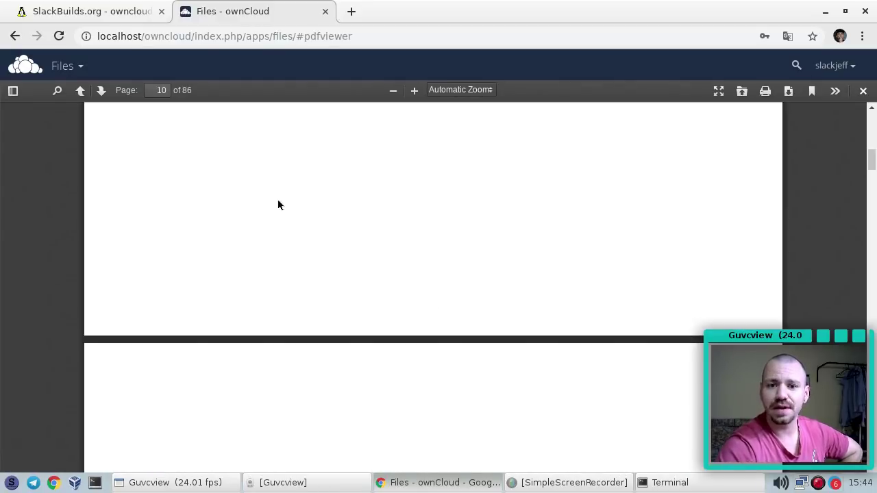
pyautogui.scroll(20, 277, 204)
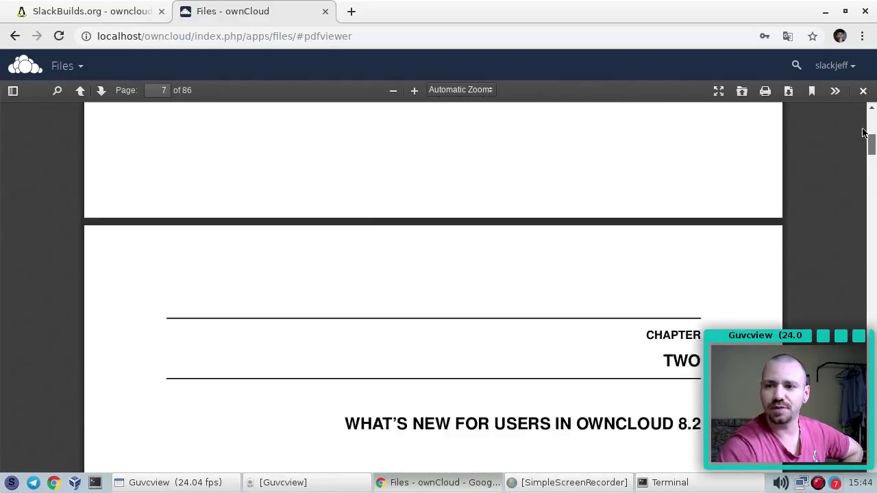
pyautogui.moveTo(865, 132)
pyautogui.mouseDown()
pyautogui.moveTo(867, 106)
pyautogui.moveTo(869, 258)
pyautogui.moveTo(873, 118)
pyautogui.mouseUp()
pyautogui.scroll(-6, 684, 192)
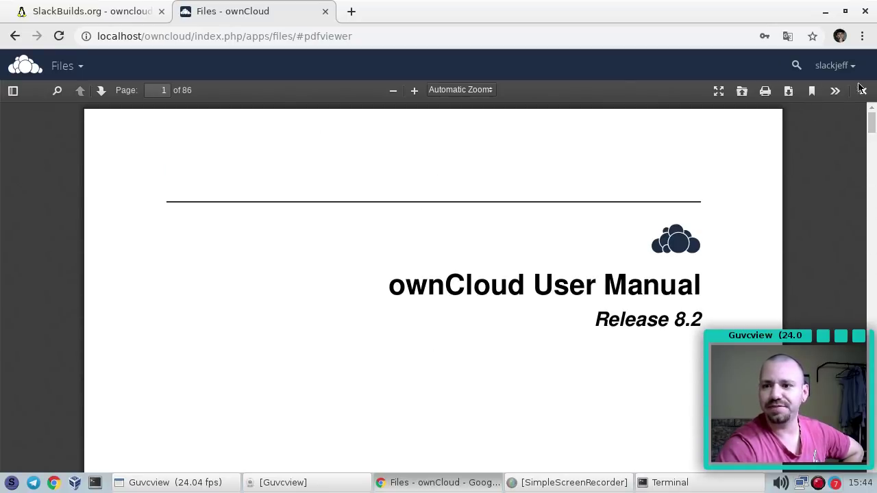
pyautogui.click(863, 90)
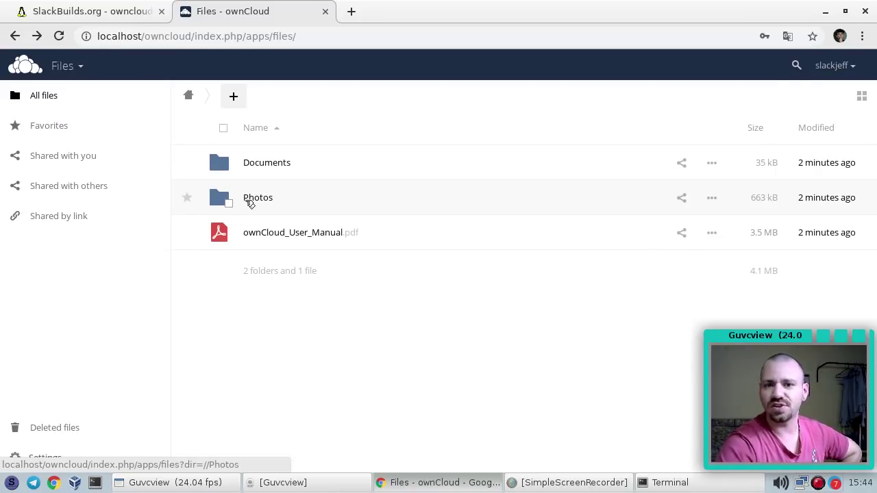
# Open the Photos folder and view Paris, San Francisco and Squirrel photos
pyautogui.click(250, 200)
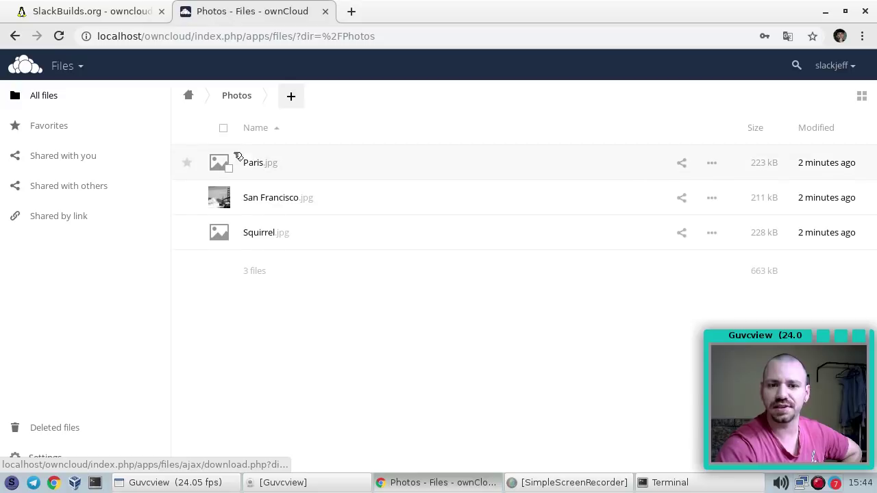
pyautogui.click(259, 163)
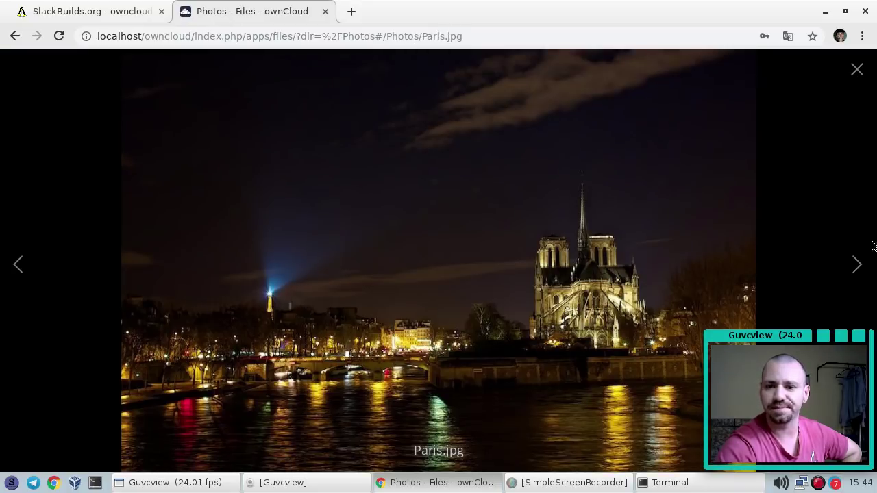
pyautogui.click(858, 264)
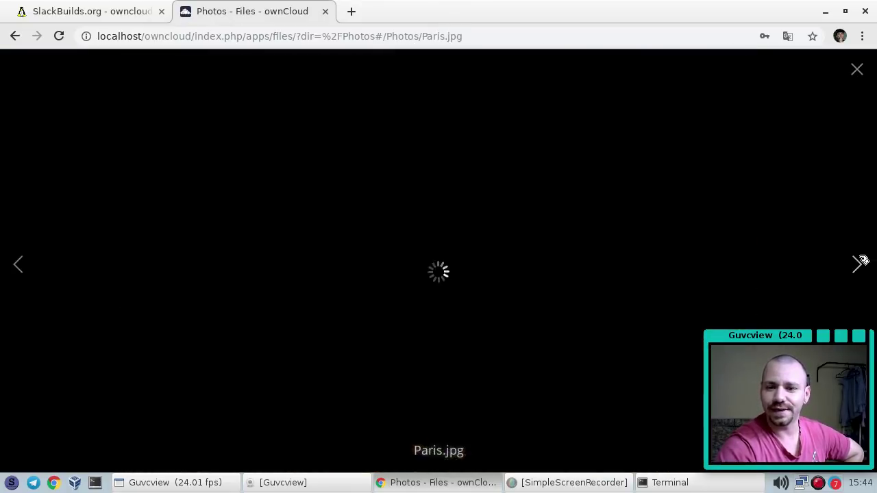
pyautogui.click(858, 264)
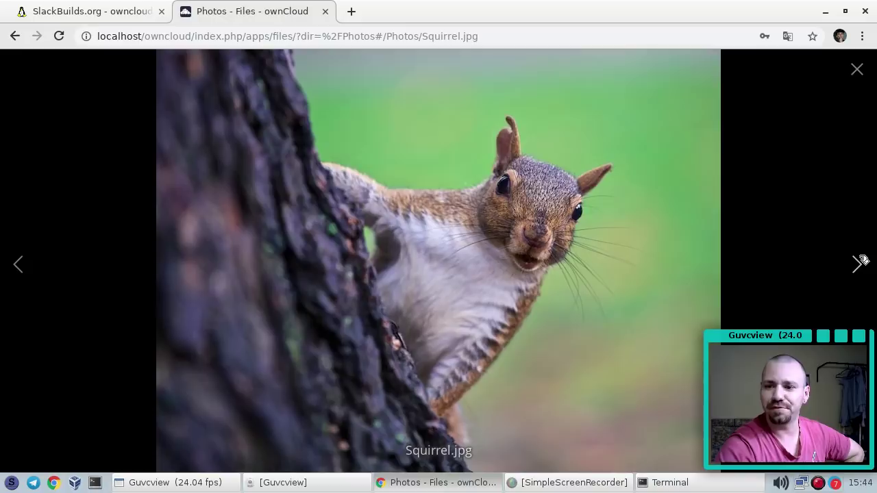
pyautogui.click(857, 71)
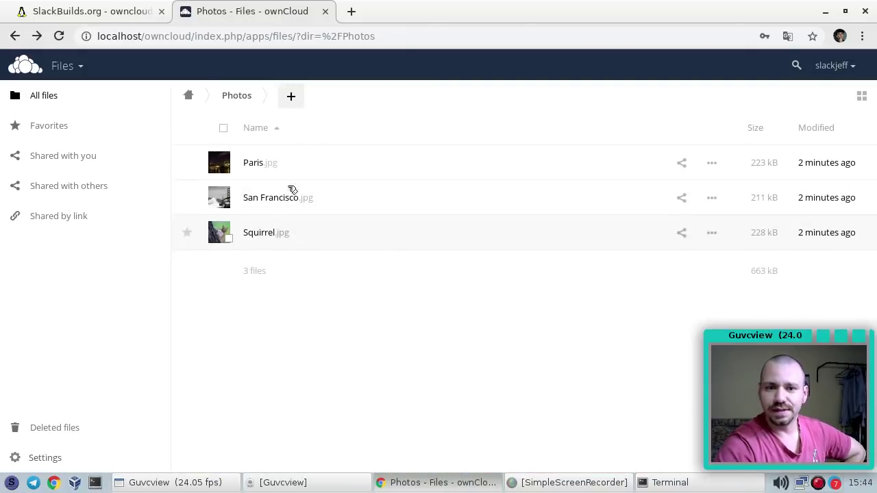
# Download Example.odt from Documents, return to the top folder, and open the download
pyautogui.click(204, 98)
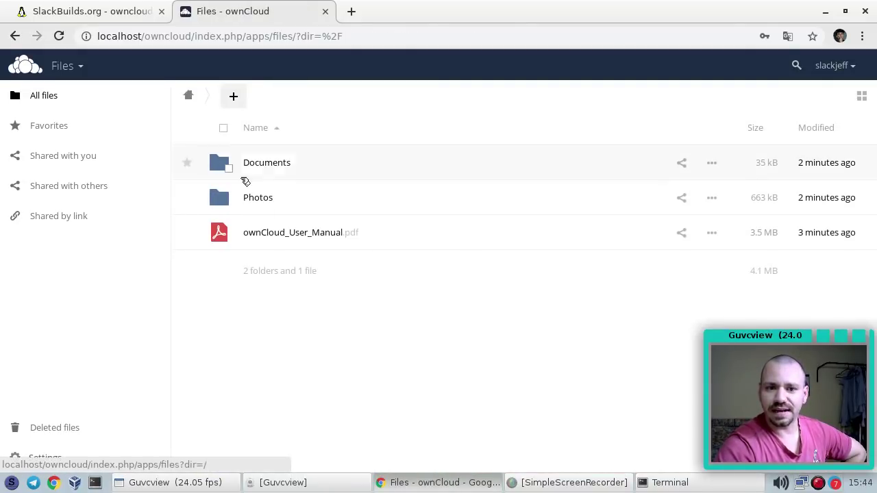
pyautogui.click(240, 164)
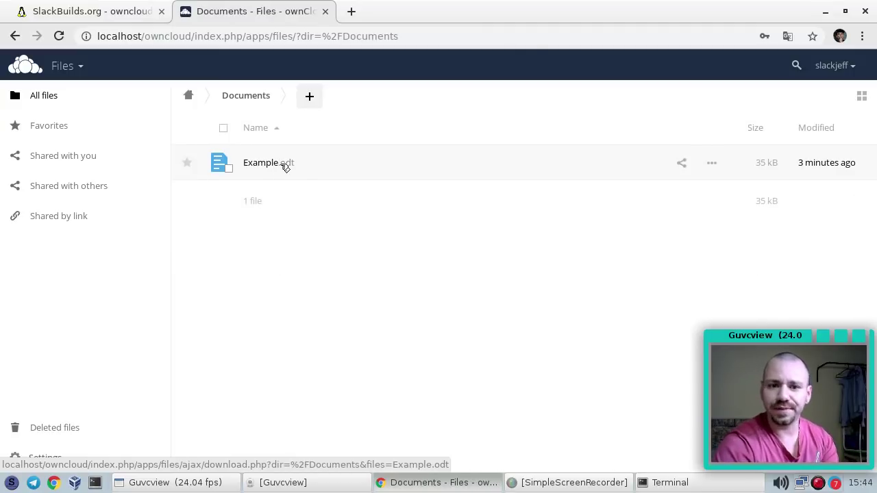
pyautogui.click(286, 166)
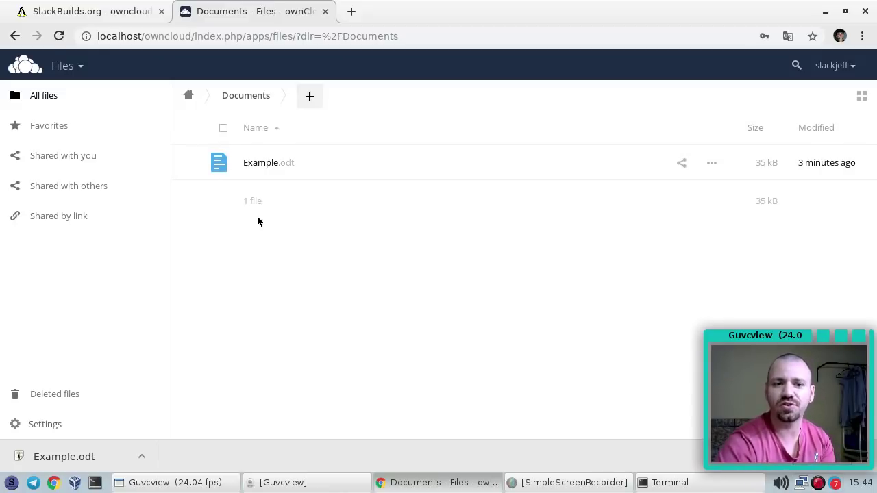
pyautogui.click(195, 98)
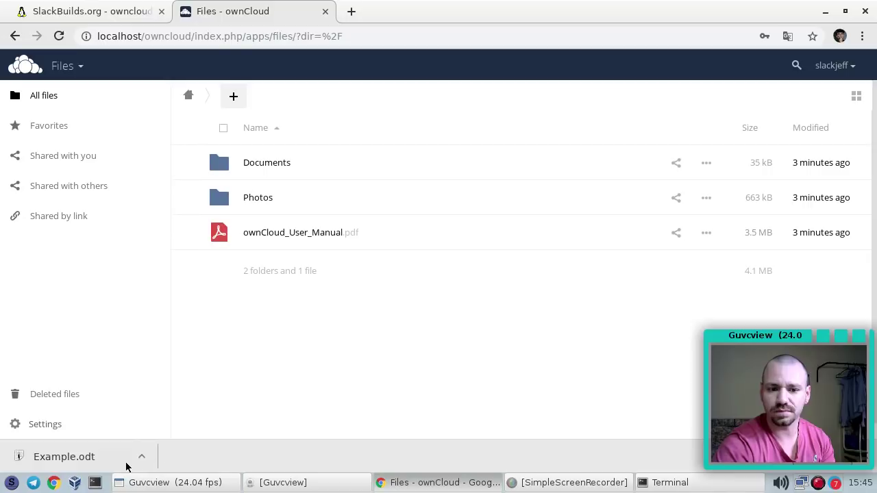
pyautogui.click(81, 457)
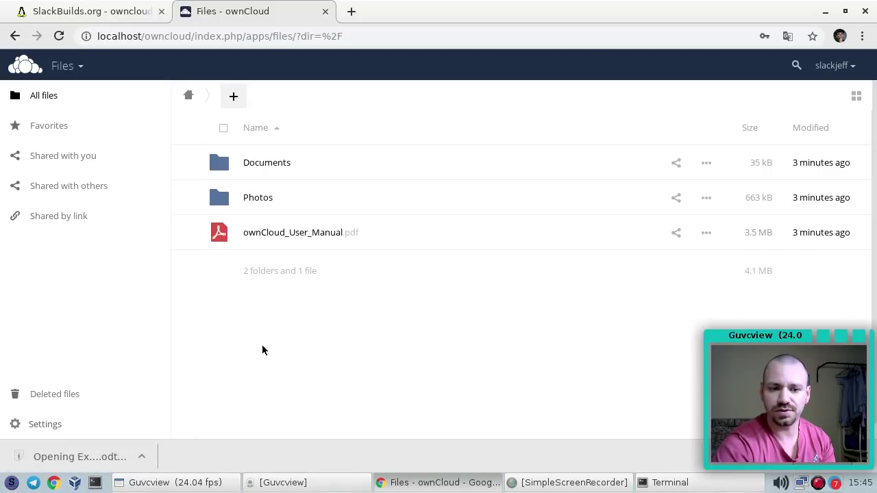
# Scroll through Example.odt's ownCloud welcome text in OpenOffice Writer, then close it
pyautogui.scroll(-1, 328, 371)
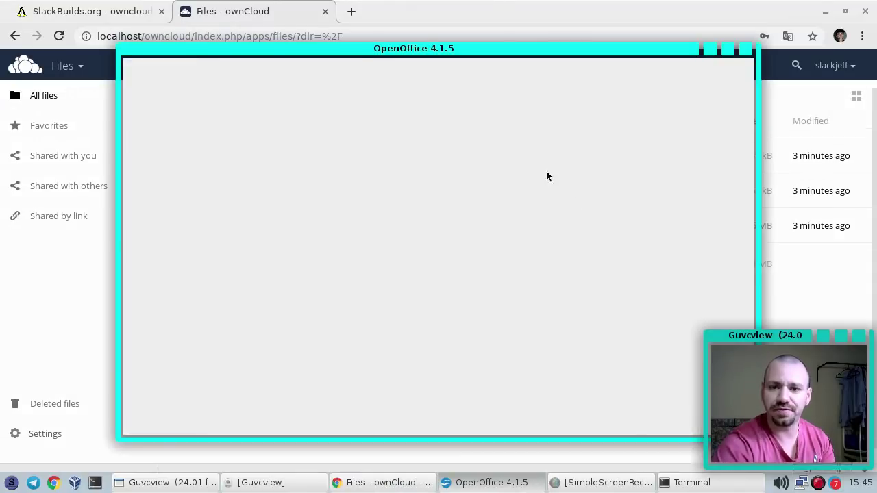
pyautogui.scroll(-4, 436, 199)
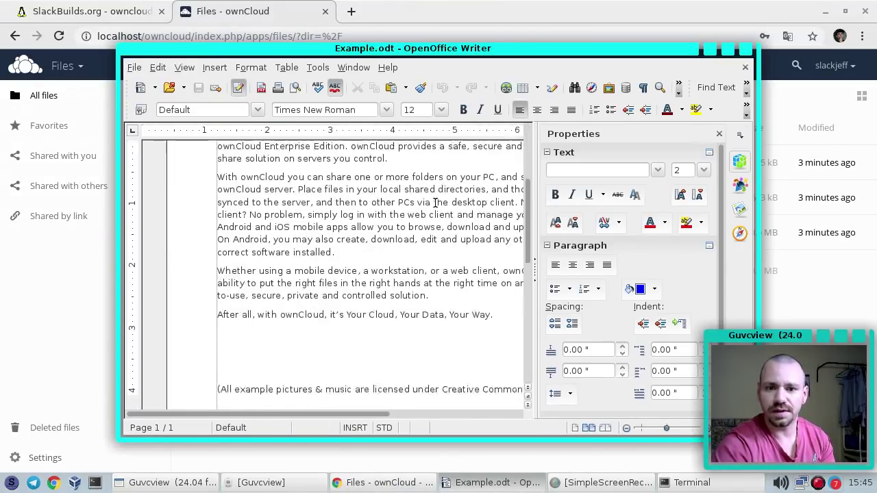
pyautogui.scroll(-3, 466, 228)
pyautogui.scroll(10, 431, 256)
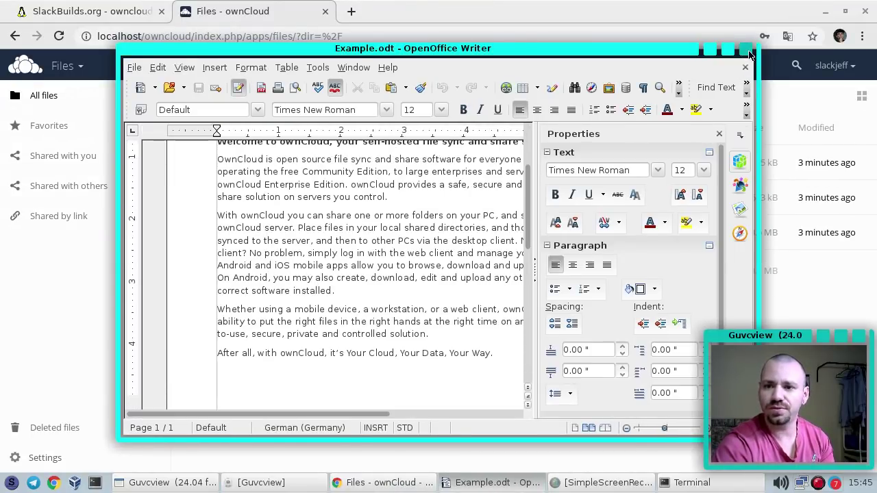
pyautogui.click(749, 51)
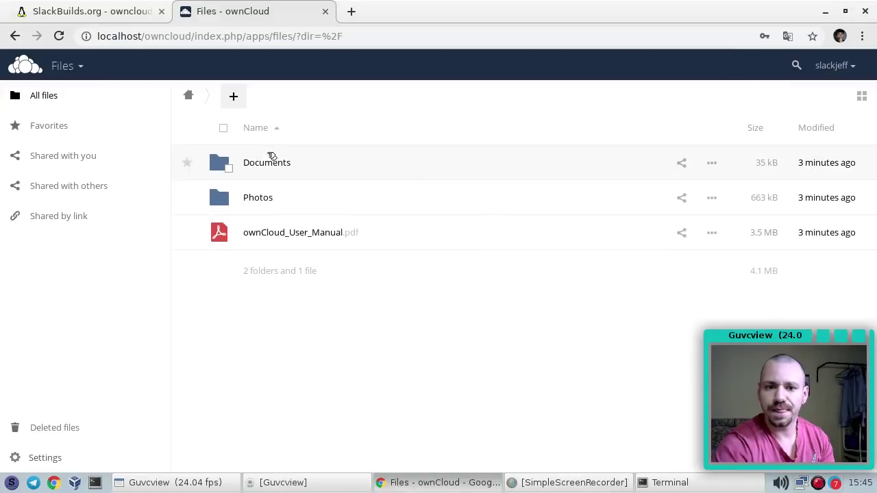
# Select ownCloud_User_Manual.pdf, Photos and Documents together and delete them
pyautogui.click(229, 239)
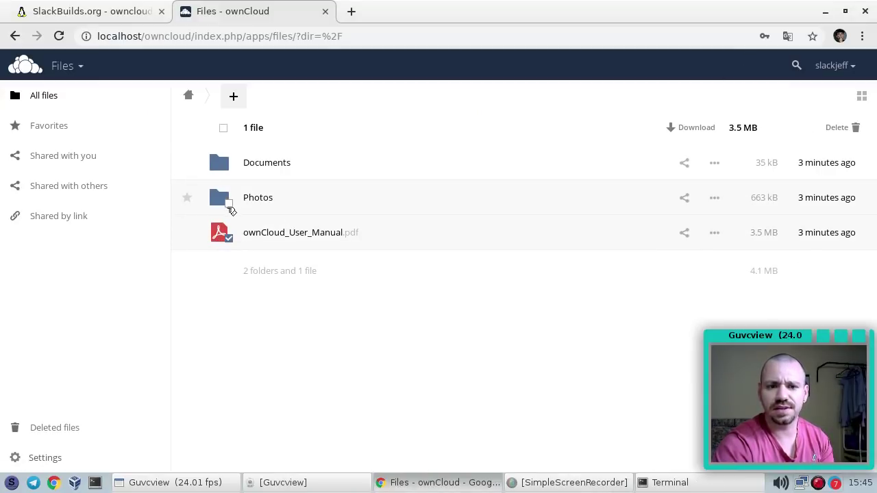
pyautogui.click(230, 205)
pyautogui.click(229, 169)
pyautogui.click(848, 129)
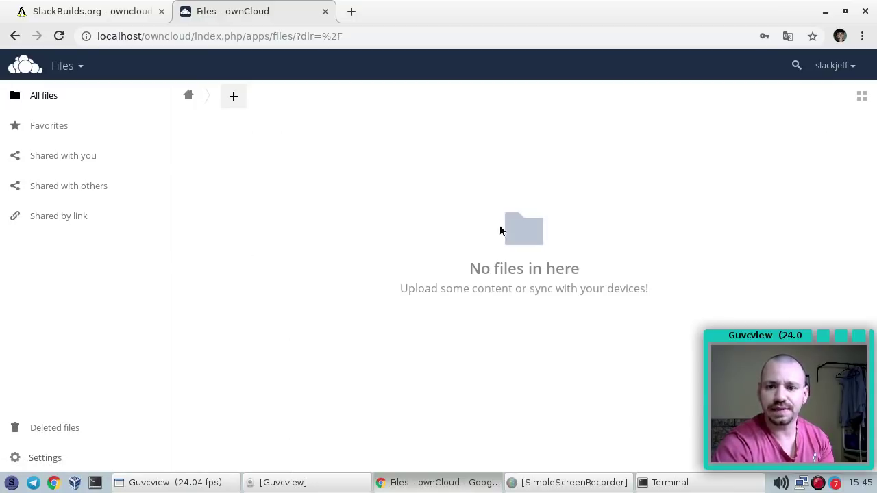
pyautogui.click(233, 99)
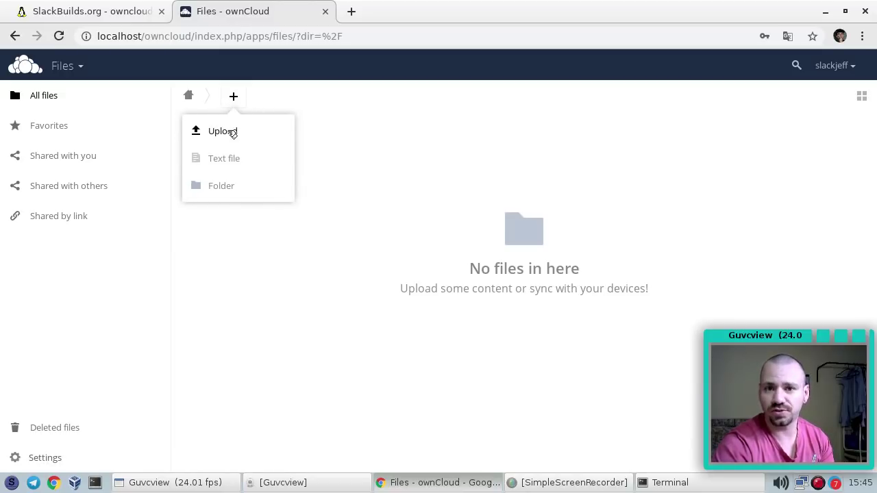
# Create New text file.txt with the two lines 'UHASUHSAHUHSUA' and 'ASDD', and save it
pyautogui.click(230, 167)
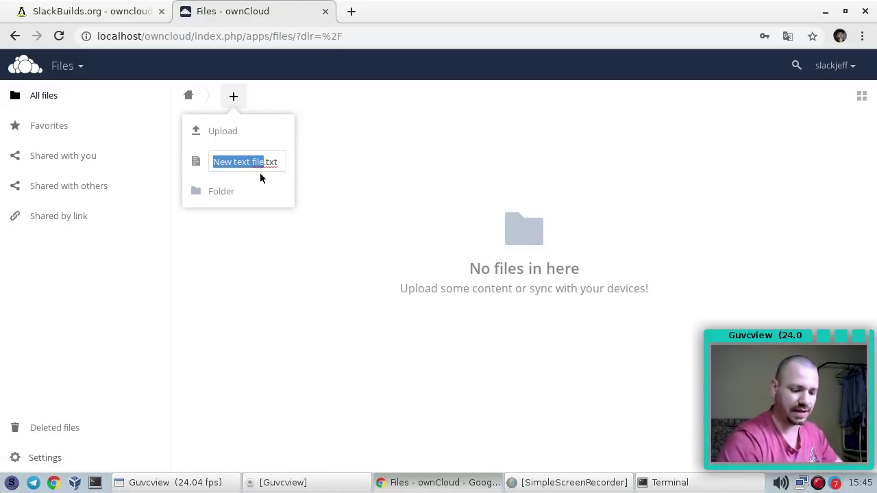
pyautogui.click(260, 174)
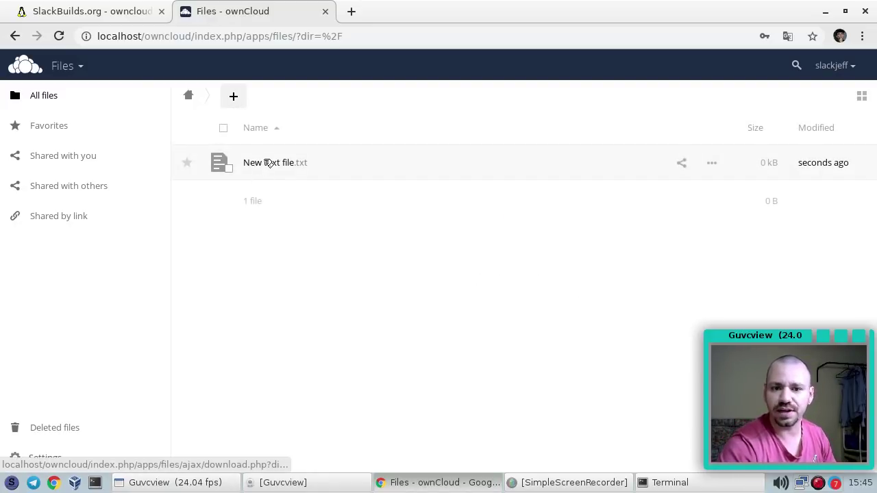
pyautogui.click(268, 163)
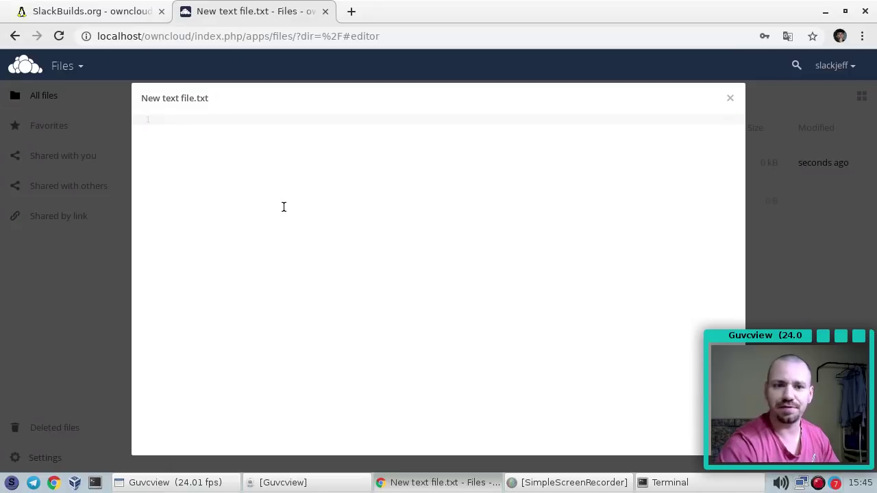
pyautogui.write('UHASUHSAHUHSUA')
pyautogui.press('Return')
pyautogui.write('ASDDUDSAHIUSDHSADSA')
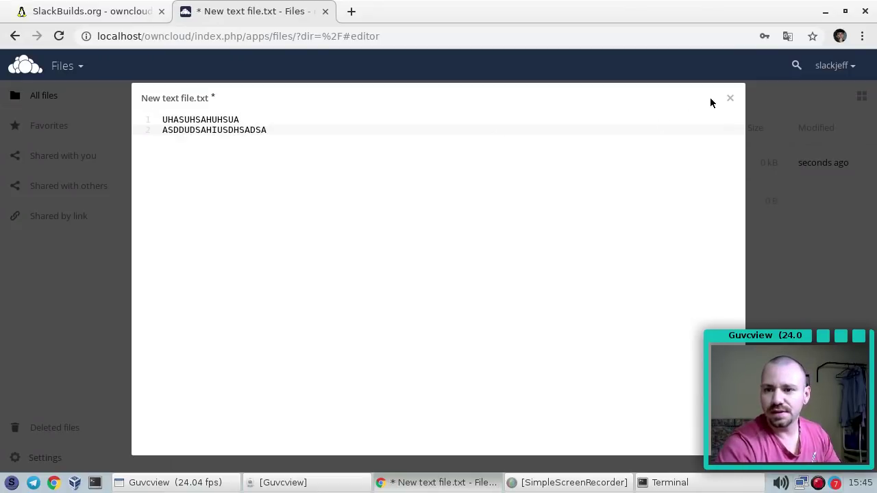
pyautogui.click(731, 98)
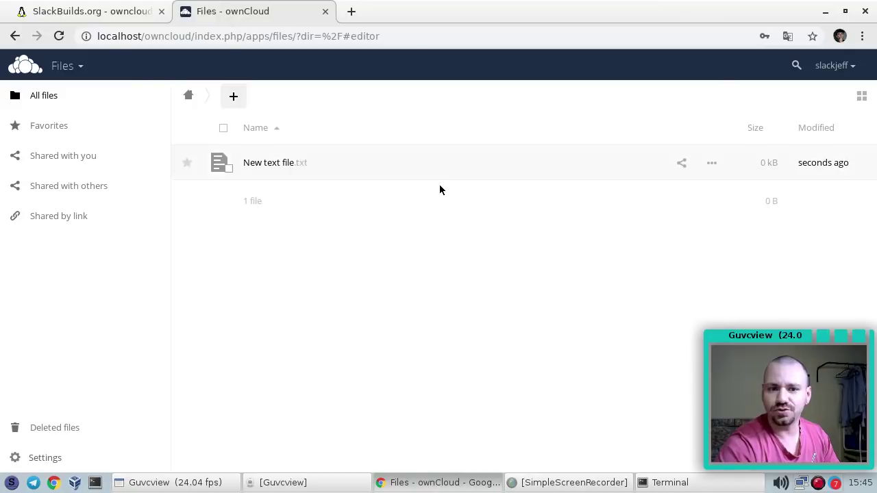
# Reopen New text file.txt to verify its contents, close it, and select it in the list
pyautogui.click(284, 162)
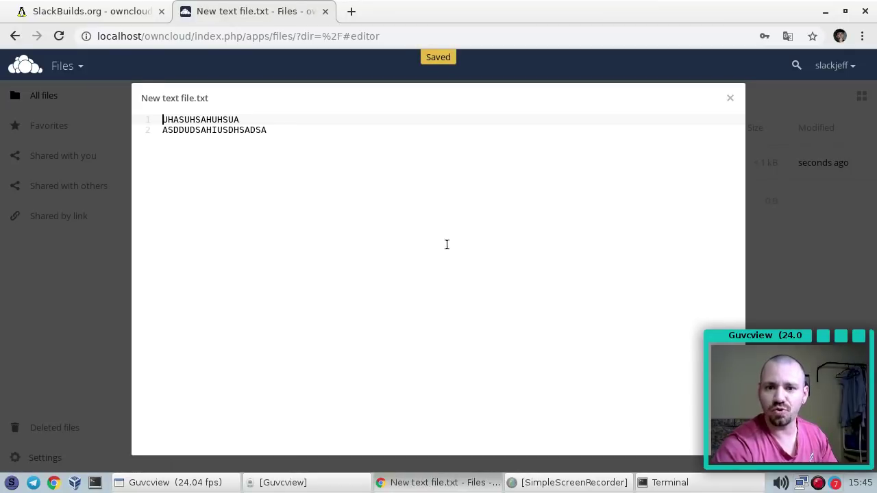
pyautogui.click(730, 99)
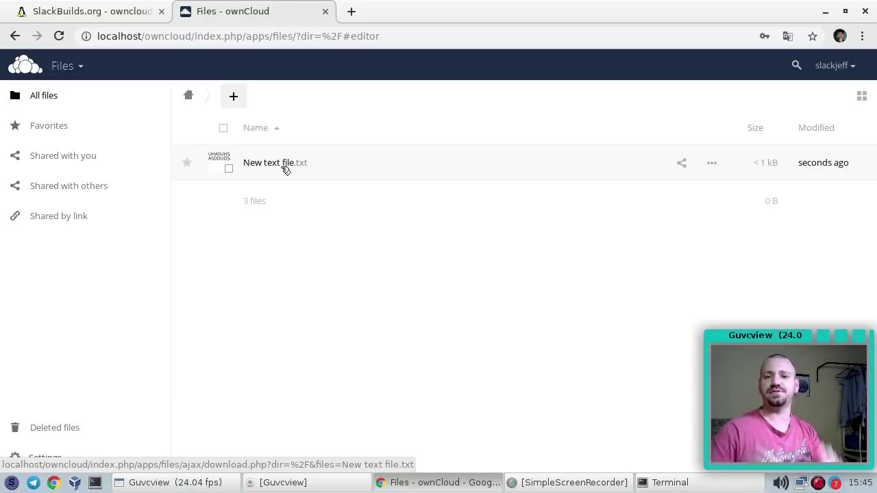
pyautogui.click(229, 168)
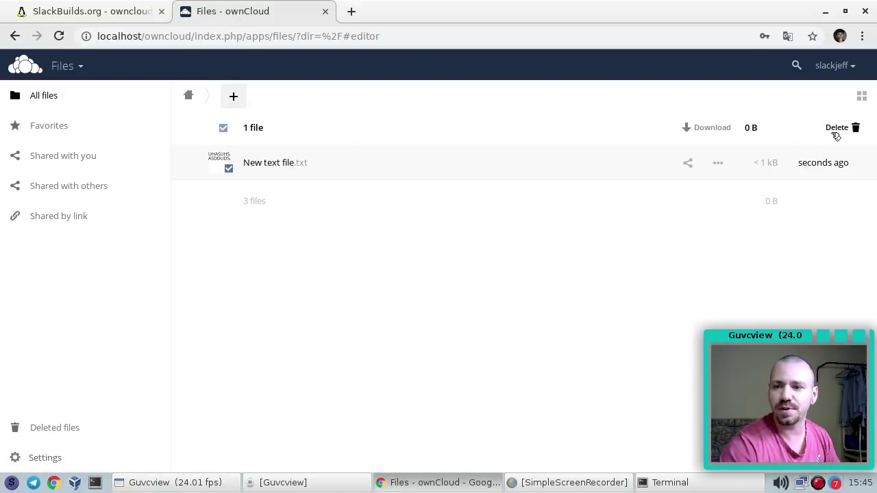
# Delete New text file.txt, create a folder named Videos, and open it
pyautogui.click(856, 129)
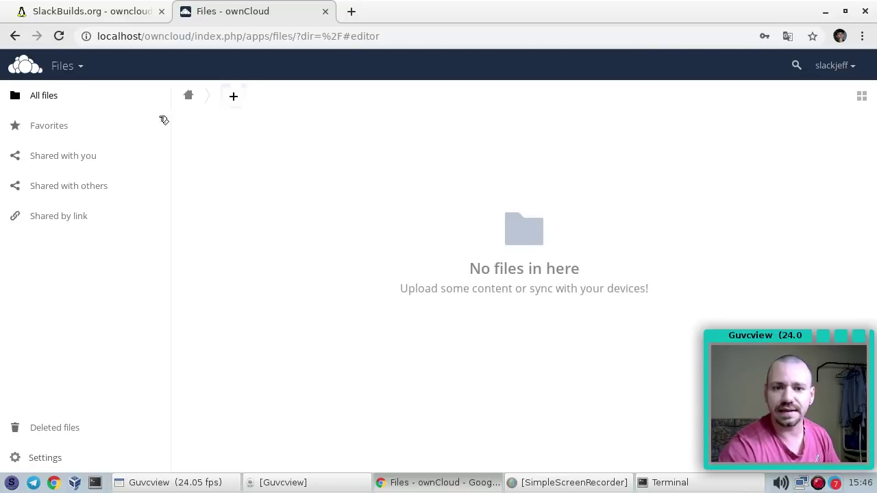
pyautogui.click(233, 99)
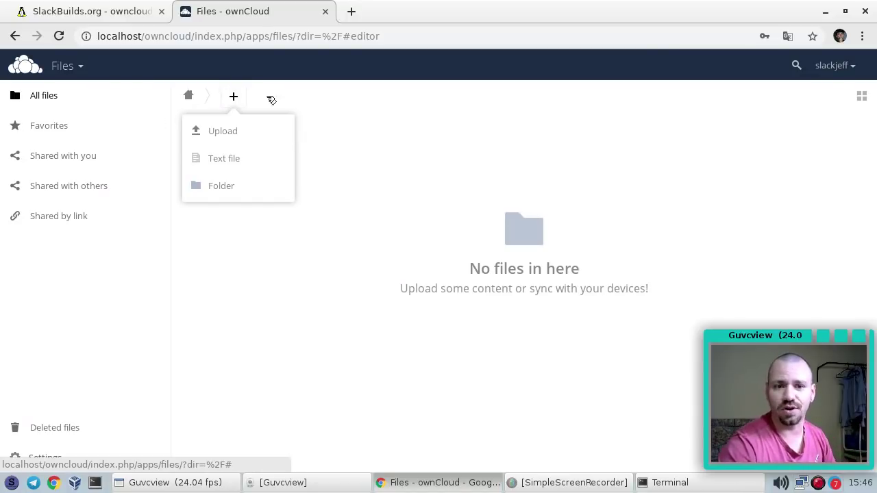
pyautogui.click(231, 188)
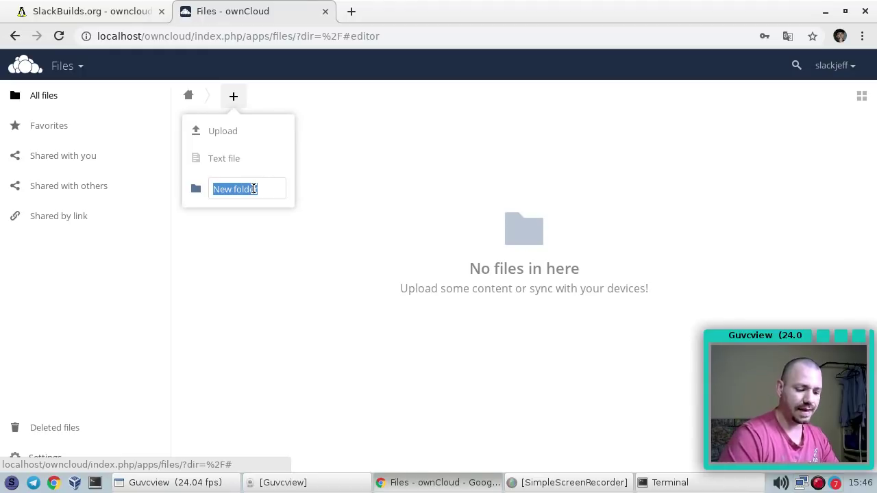
pyautogui.write('Videos')
pyautogui.press('Return')
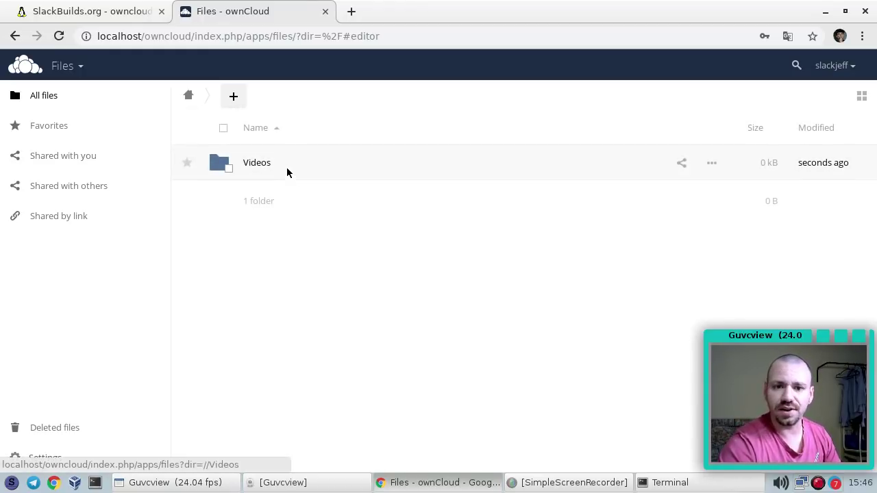
pyautogui.click(277, 165)
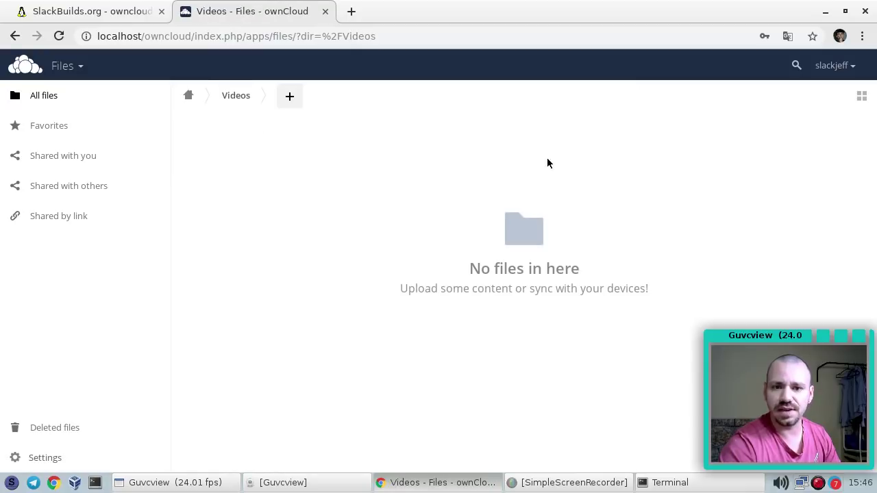
# Browse the file chooser to /var/www/htdocs and upload videodamae.webm into Videos
pyautogui.click(288, 97)
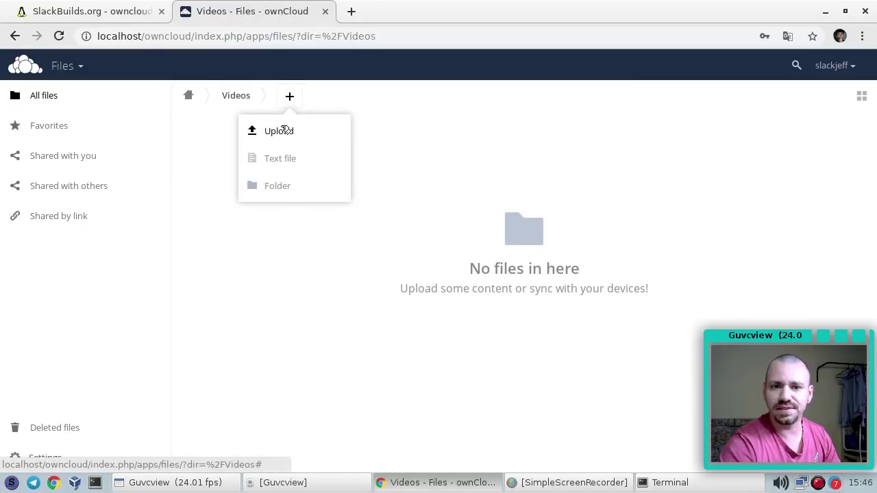
pyautogui.click(284, 131)
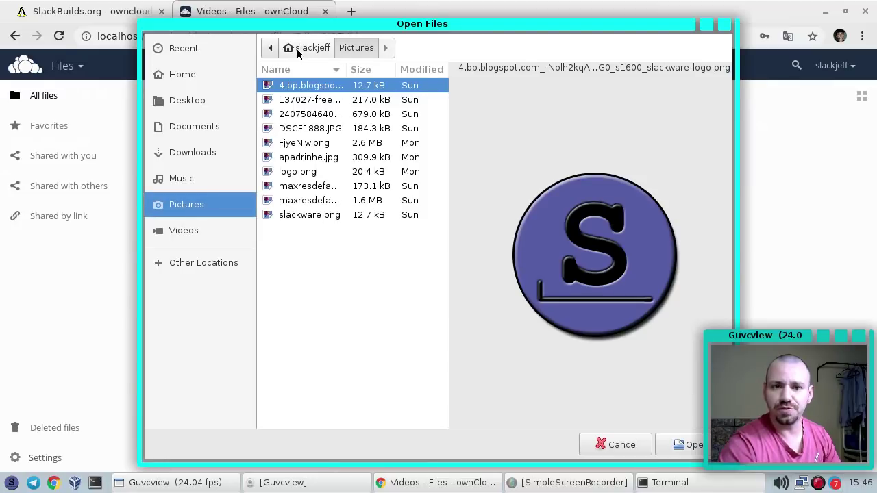
pyautogui.click(296, 49)
pyautogui.click(184, 49)
pyautogui.click(271, 50)
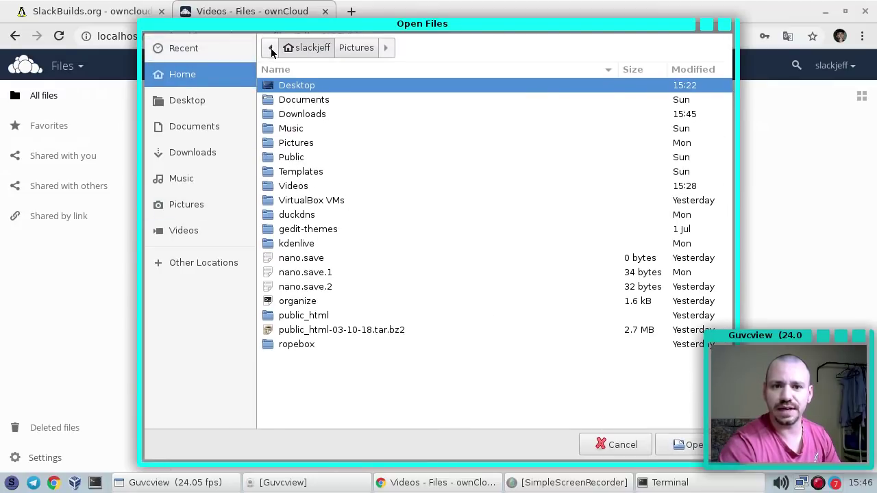
pyautogui.click(272, 49)
pyautogui.click(288, 49)
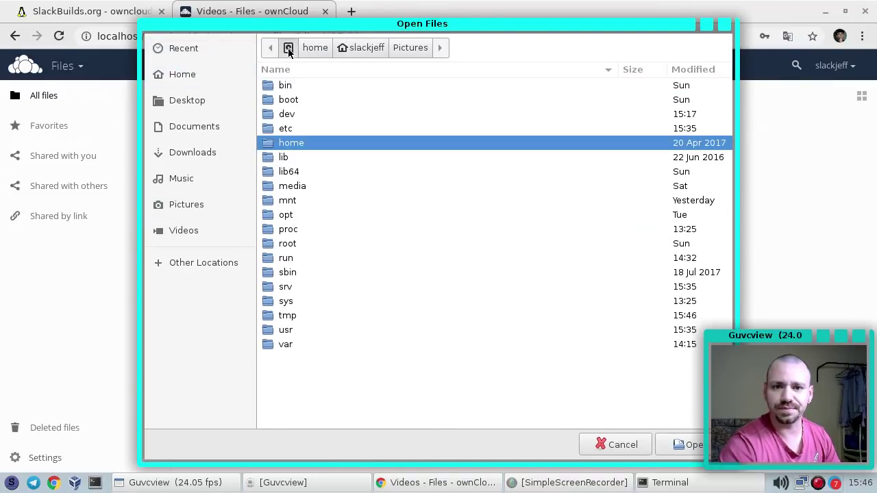
pyautogui.doubleClick(293, 344)
pyautogui.doubleClick(298, 285)
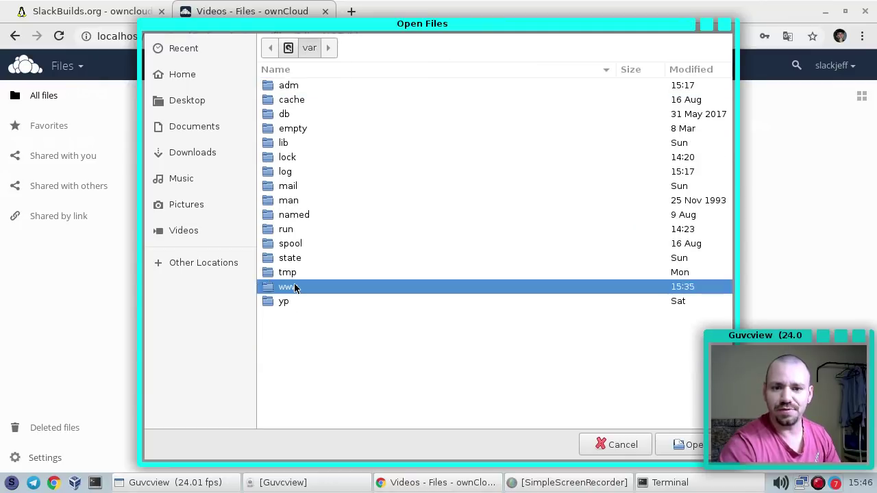
pyautogui.doubleClick(303, 117)
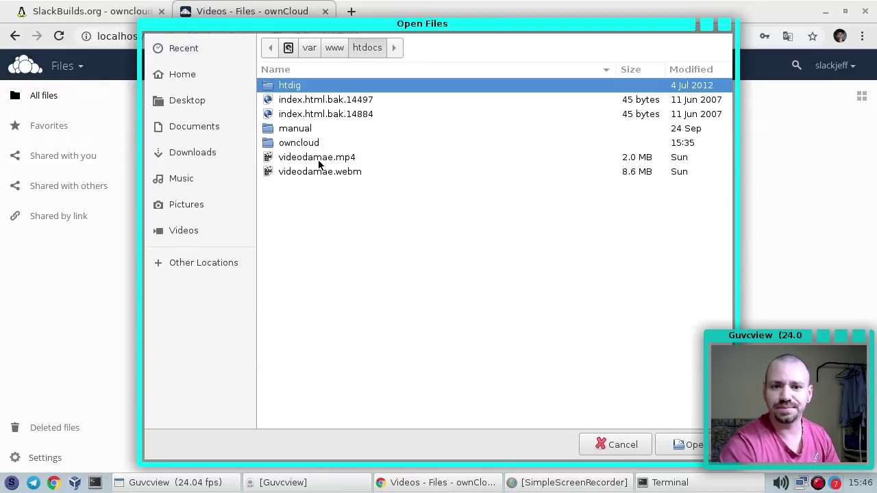
pyautogui.doubleClick(335, 173)
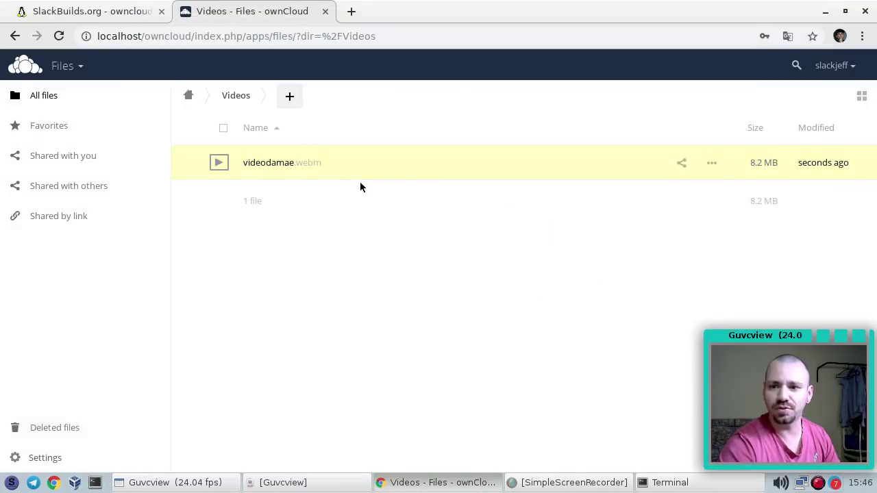
# Play videodamae.webm in the video player, trying full screen and pausing, then close the player
pyautogui.click(277, 171)
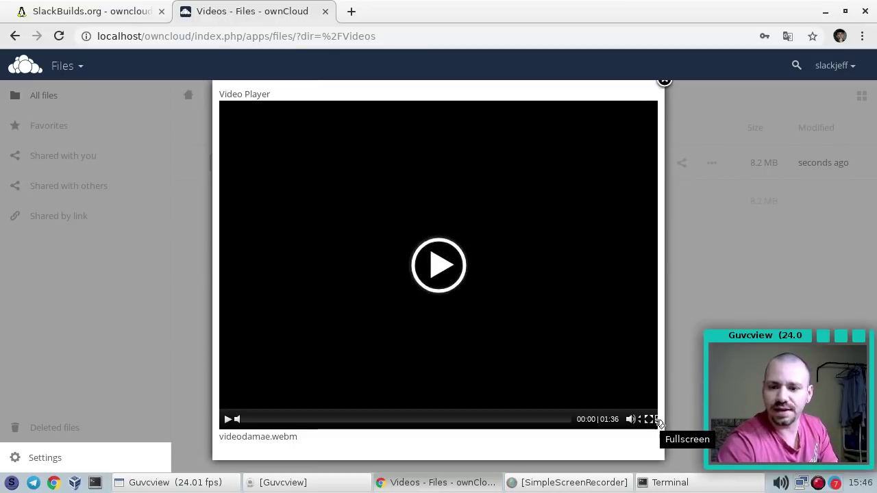
pyautogui.click(657, 420)
pyautogui.click(432, 275)
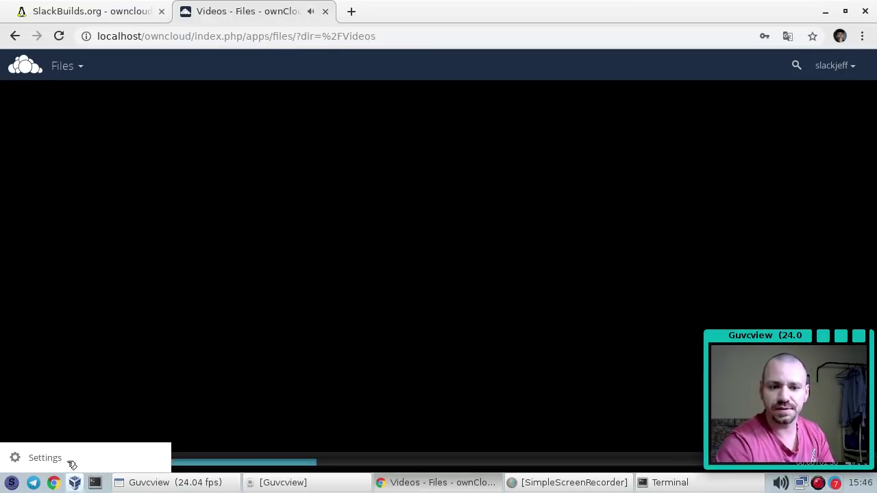
pyautogui.doubleClick(254, 336)
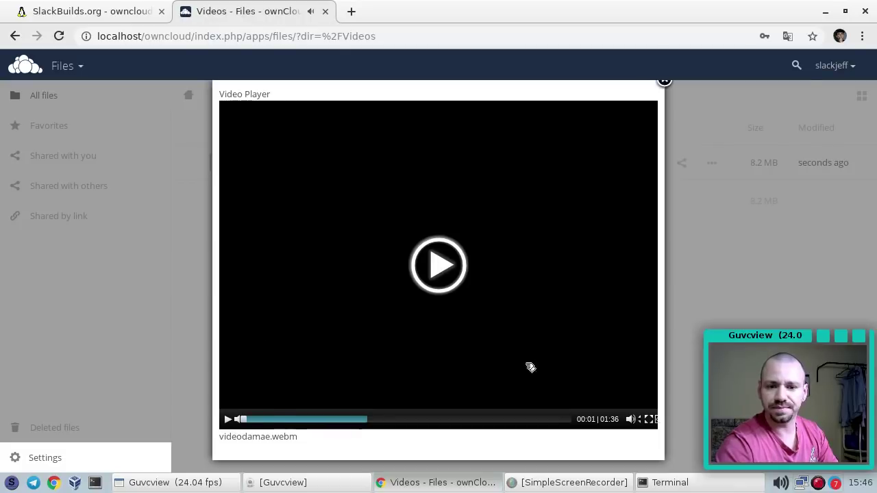
pyautogui.click(228, 419)
pyautogui.moveTo(631, 418)
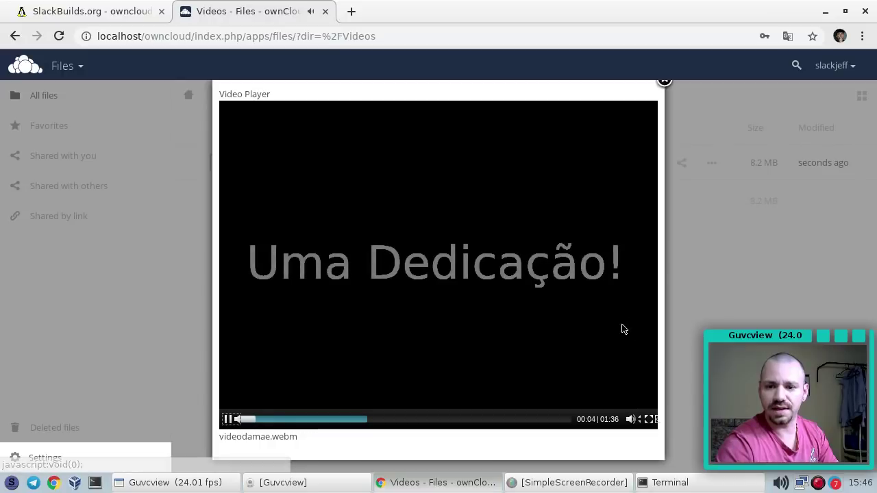
pyautogui.click(230, 419)
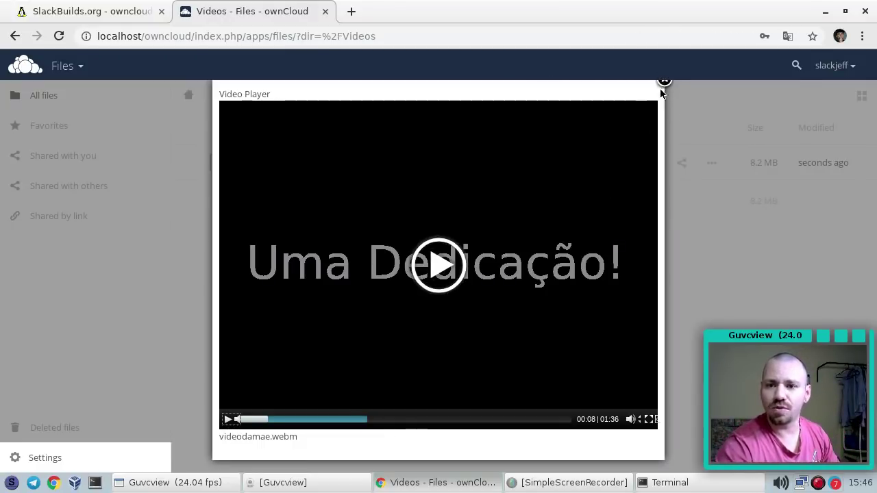
pyautogui.click(663, 81)
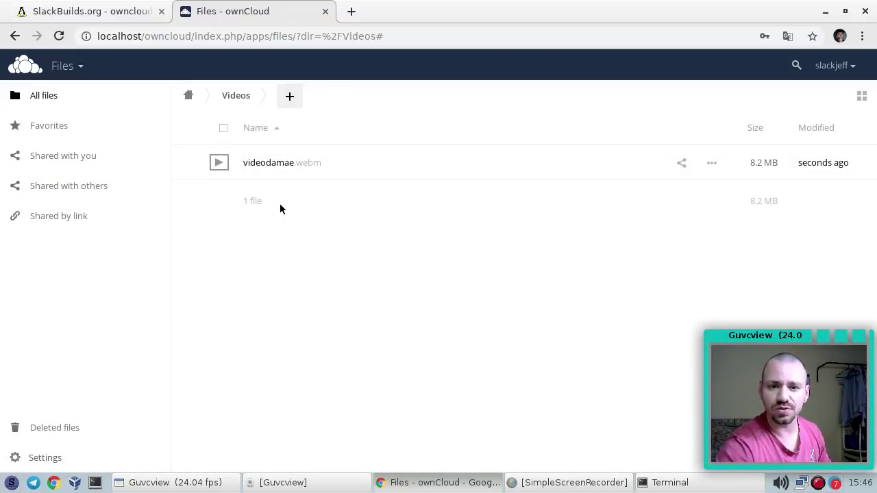
# Upload videodamae.mp4 into the Videos folder as well
pyautogui.click(290, 97)
pyautogui.click(279, 131)
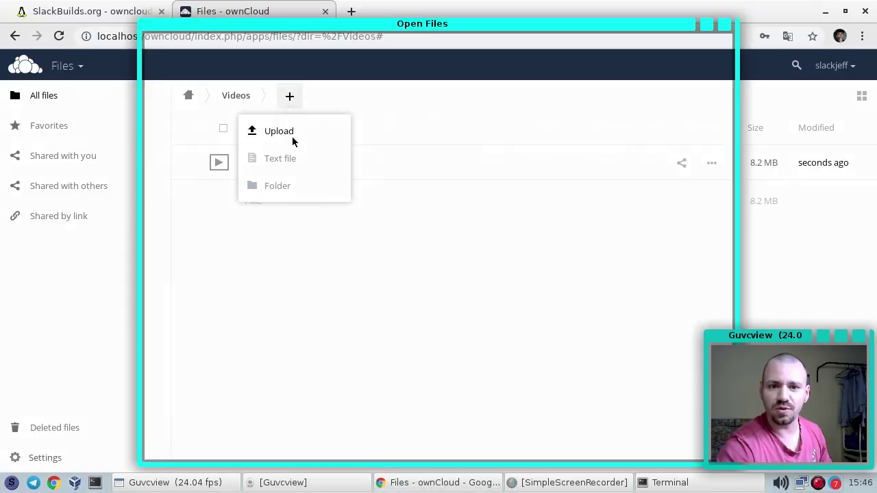
pyautogui.doubleClick(336, 159)
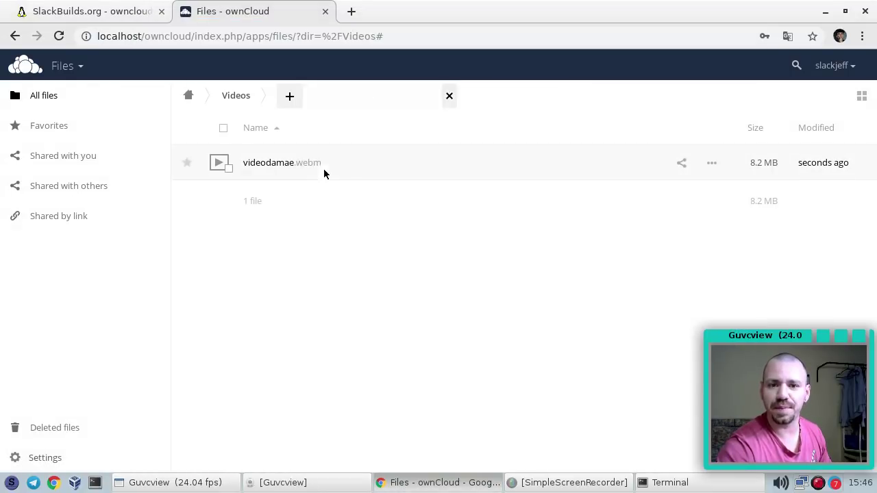
# Play videodamae.mp4, skip ahead to about 00:36, then return to the top level of all files
pyautogui.click(270, 169)
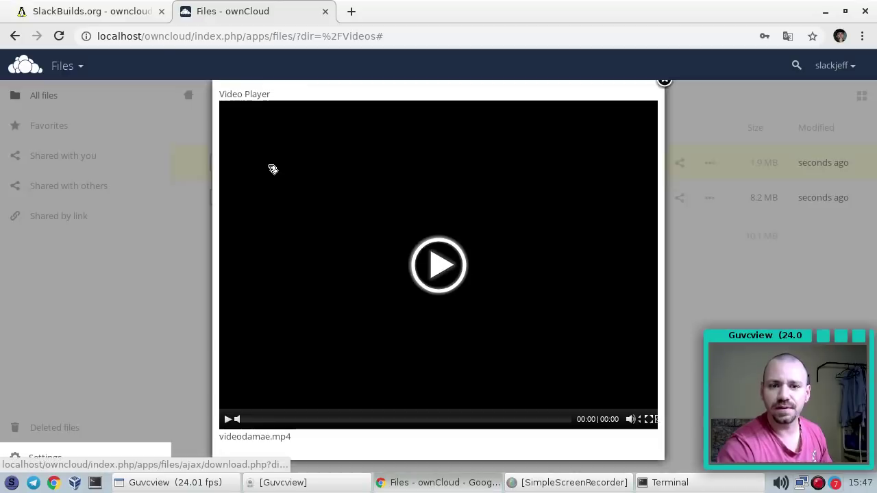
pyautogui.click(448, 261)
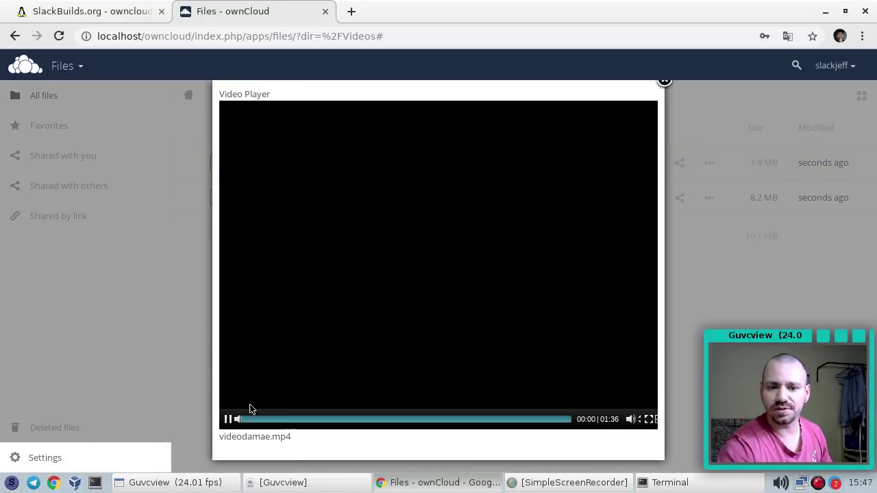
pyautogui.click(266, 419)
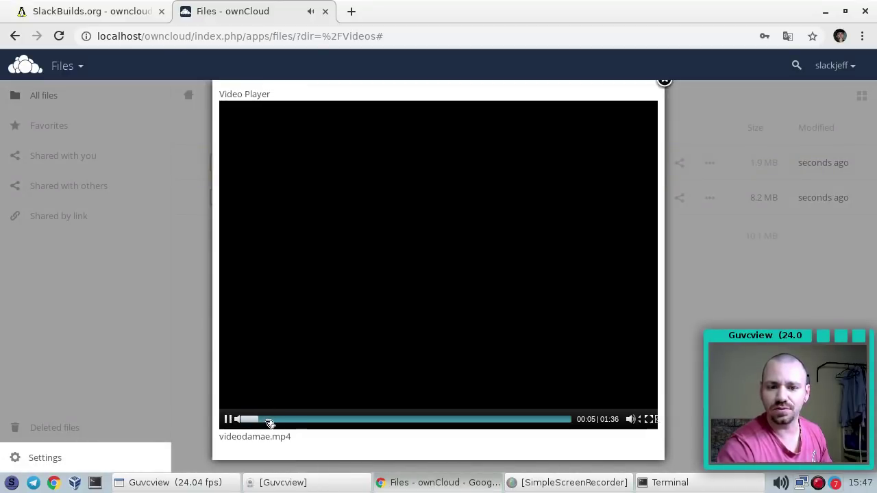
pyautogui.moveTo(269, 419); pyautogui.dragTo(367, 420)
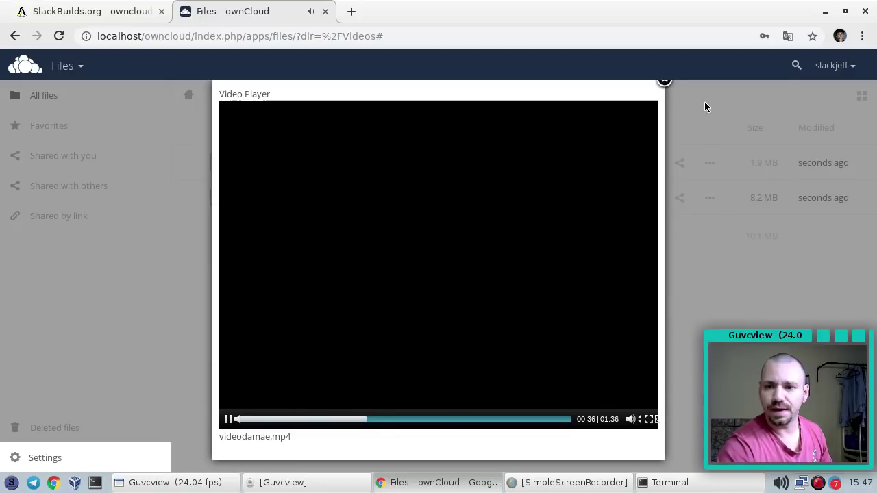
pyautogui.click(663, 82)
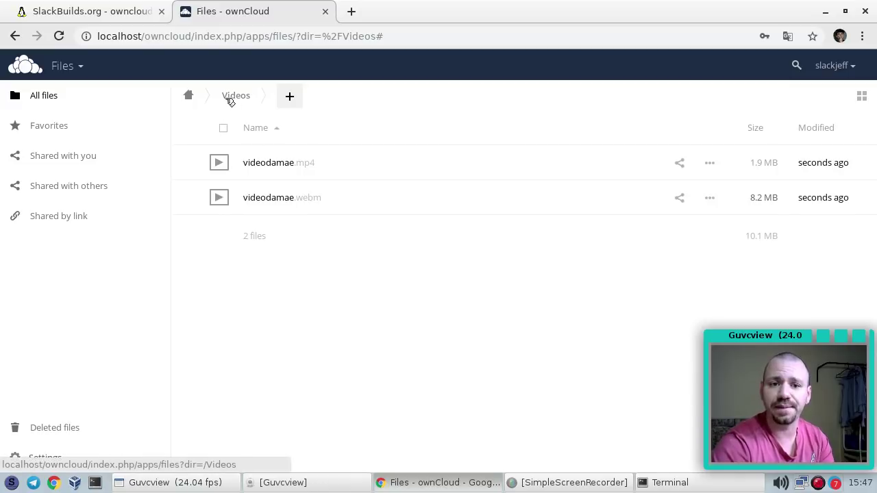
pyautogui.click(190, 97)
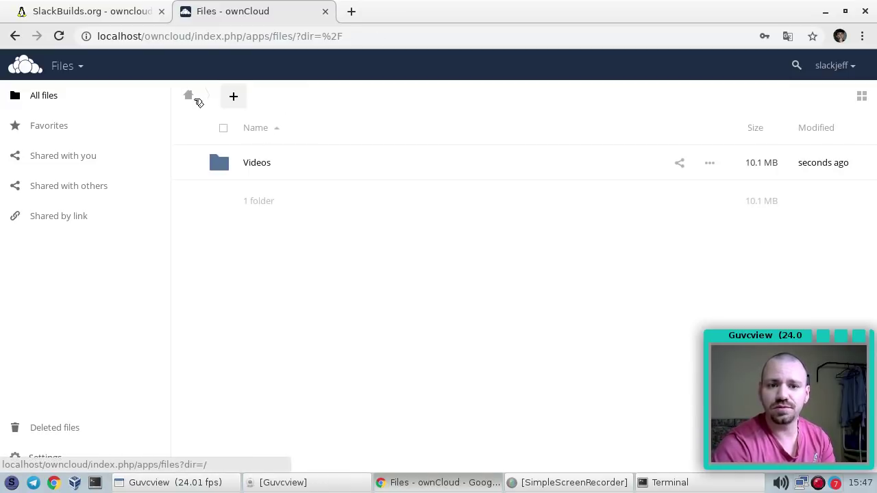
# Upload index.html.bak.14497 from htdocs to the top-level folder
pyautogui.rightClick(270, 197)
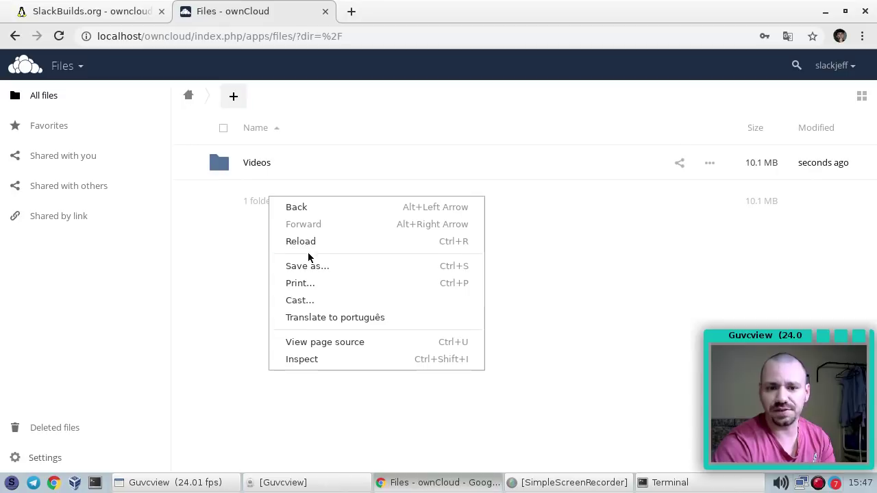
pyautogui.click(233, 97)
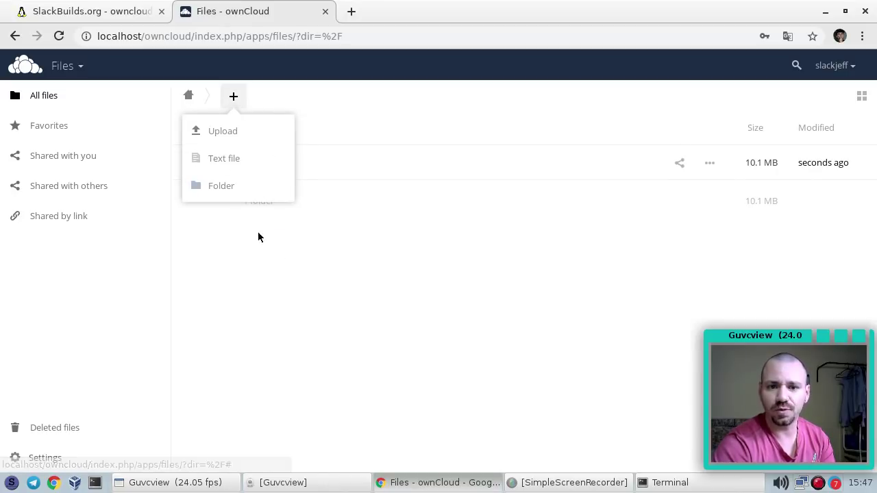
pyautogui.click(397, 213)
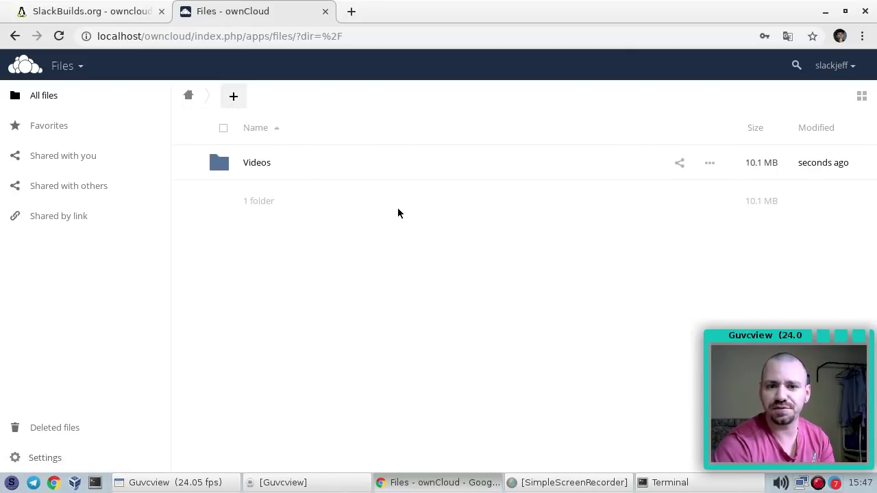
pyautogui.rightClick(436, 199)
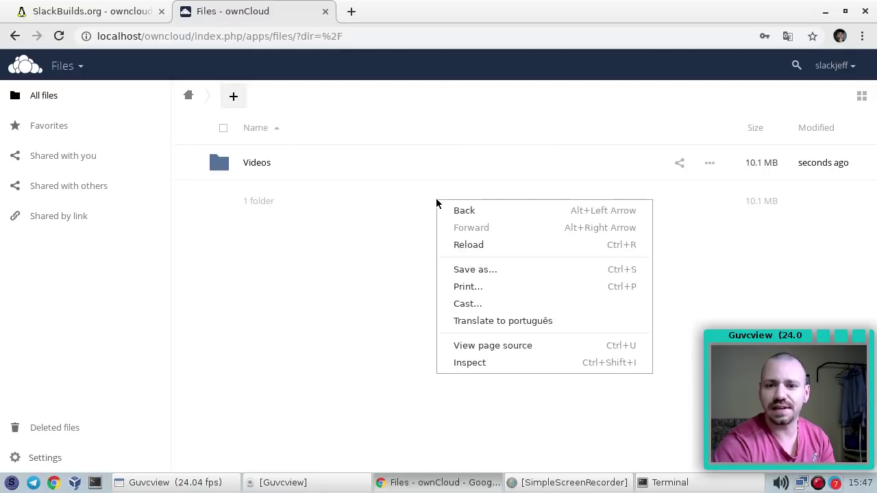
pyautogui.click(237, 98)
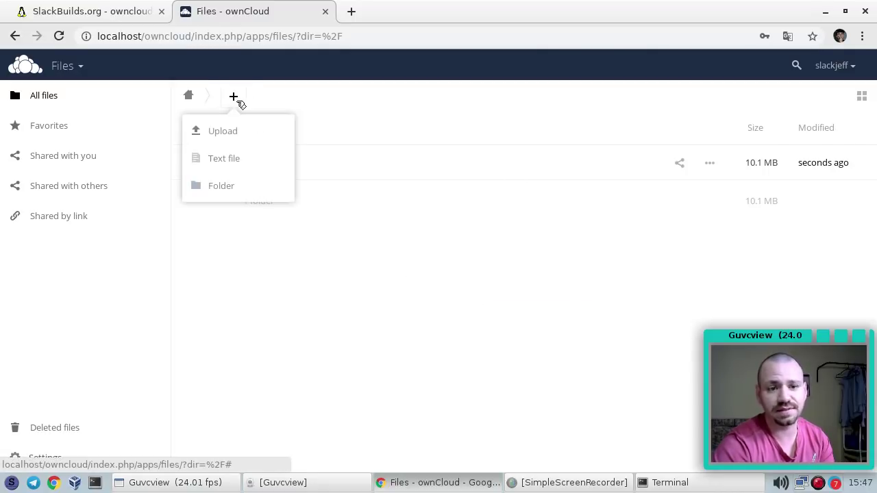
pyautogui.click(223, 132)
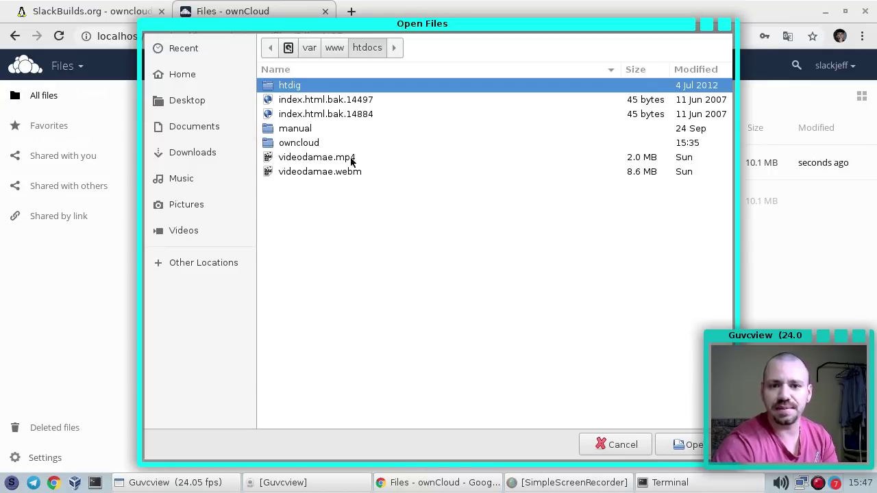
pyautogui.doubleClick(306, 104)
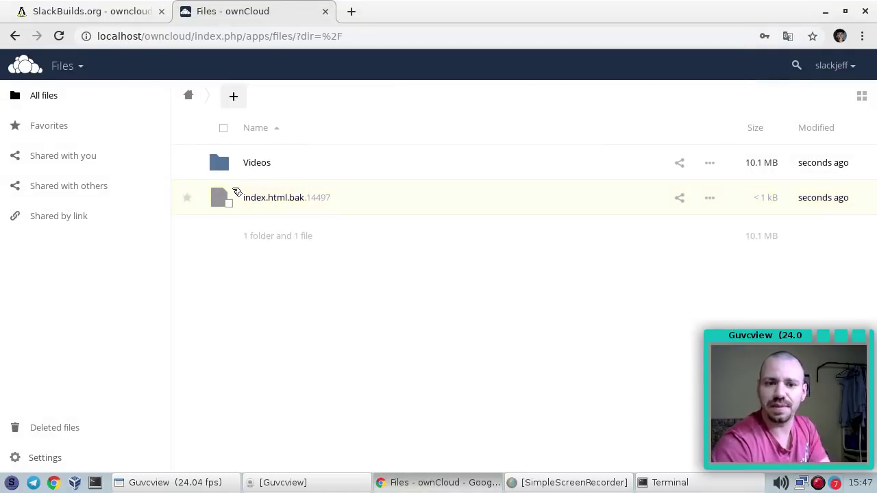
# Delete index.html.bak.14497 and open the Gallery app
pyautogui.click(230, 202)
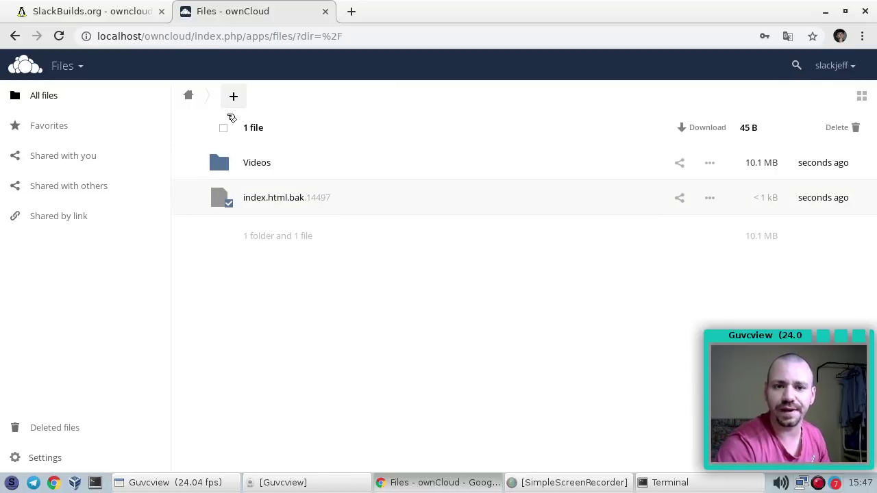
pyautogui.click(854, 128)
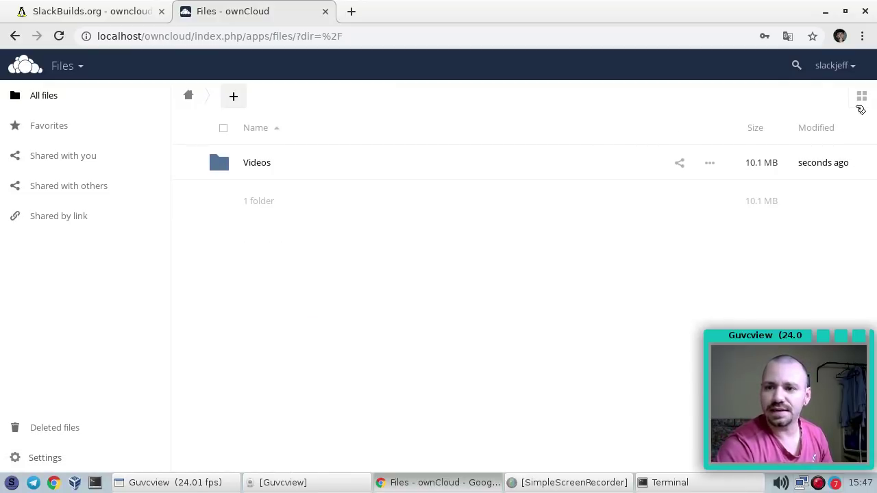
pyautogui.click(863, 98)
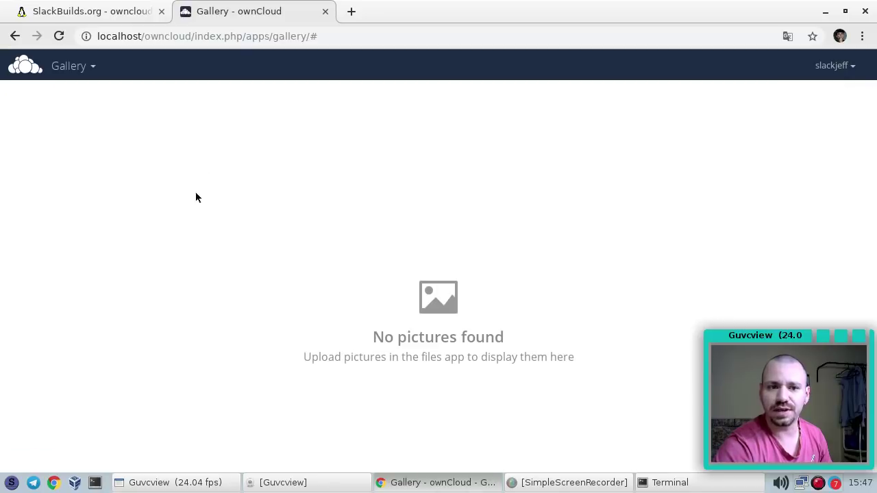
# On the Apps settings page, switch PDF Viewer's group restriction on and off, leaving it unrestricted
pyautogui.click(94, 68)
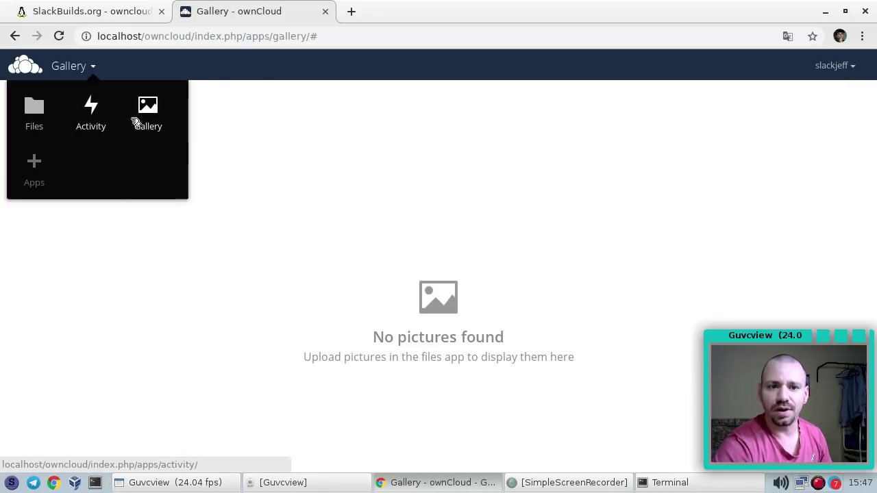
pyautogui.click(32, 177)
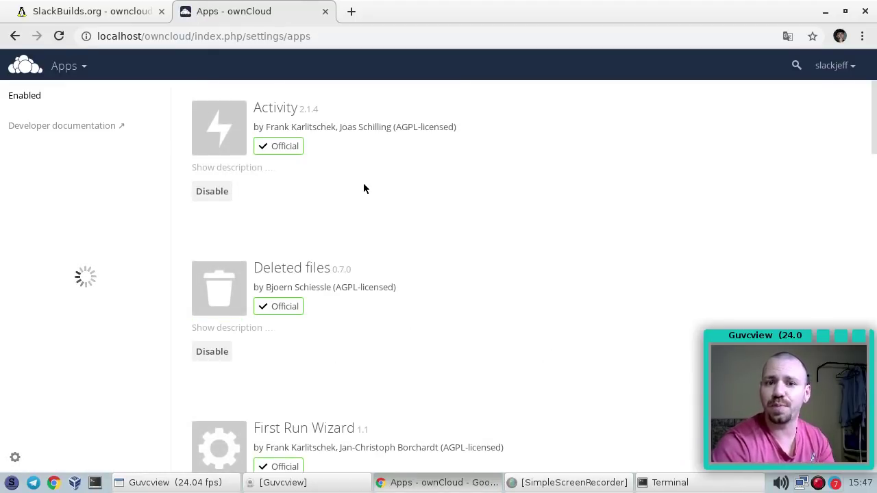
pyautogui.scroll(-9, 370, 189)
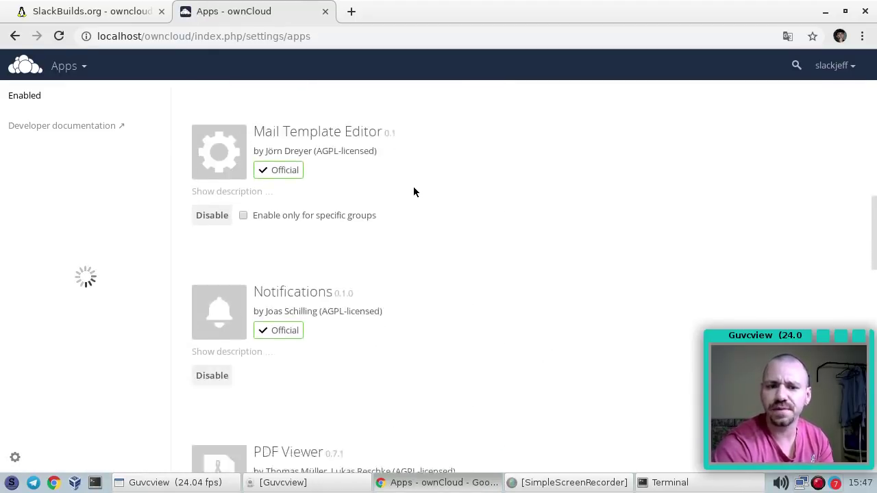
pyautogui.scroll(-10, 418, 192)
pyautogui.scroll(5, 412, 205)
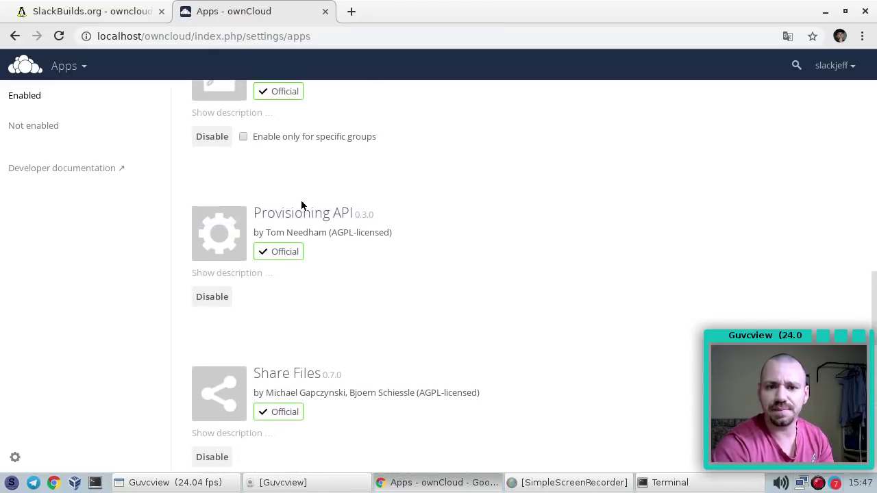
pyautogui.scroll(2, 294, 202)
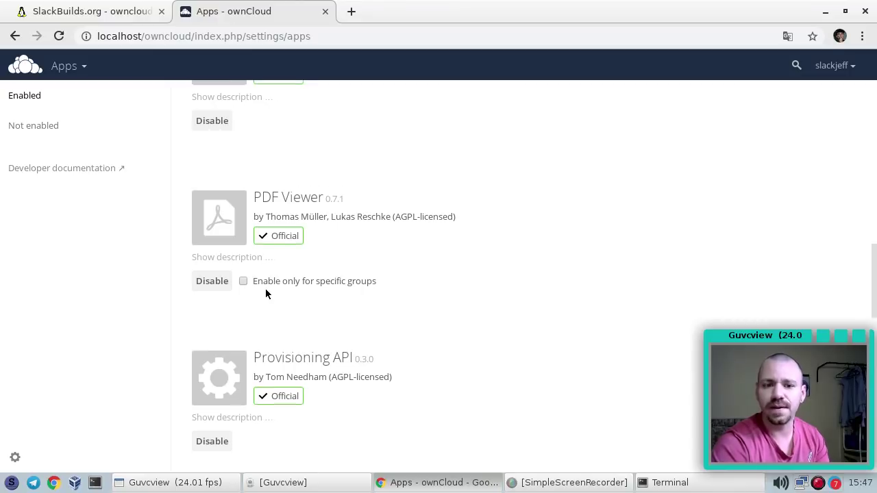
pyautogui.scroll(-1, 261, 274)
pyautogui.click(244, 246)
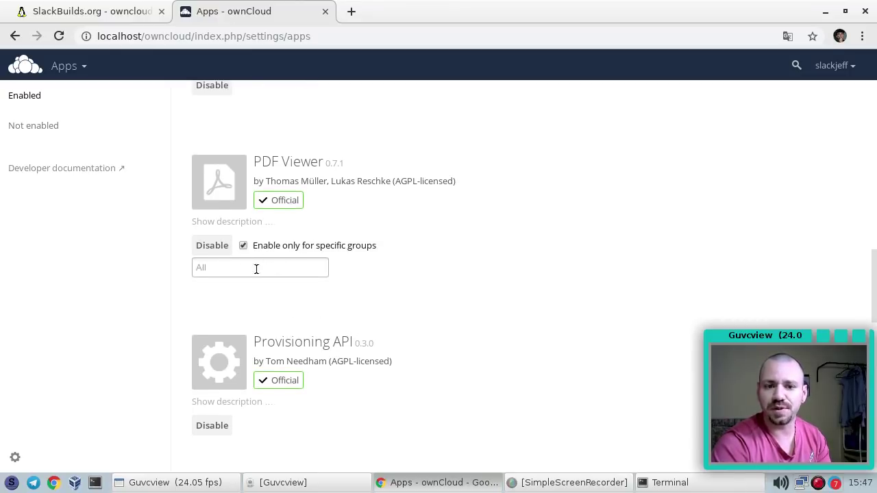
pyautogui.click(244, 247)
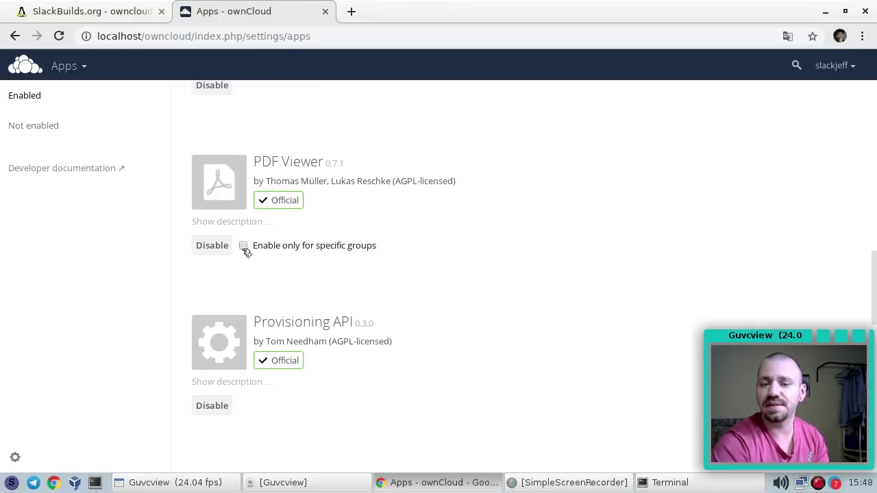
# Look through the enabled apps list, then return to the Files app
pyautogui.scroll(-3, 332, 278)
pyautogui.scroll(-18, 338, 258)
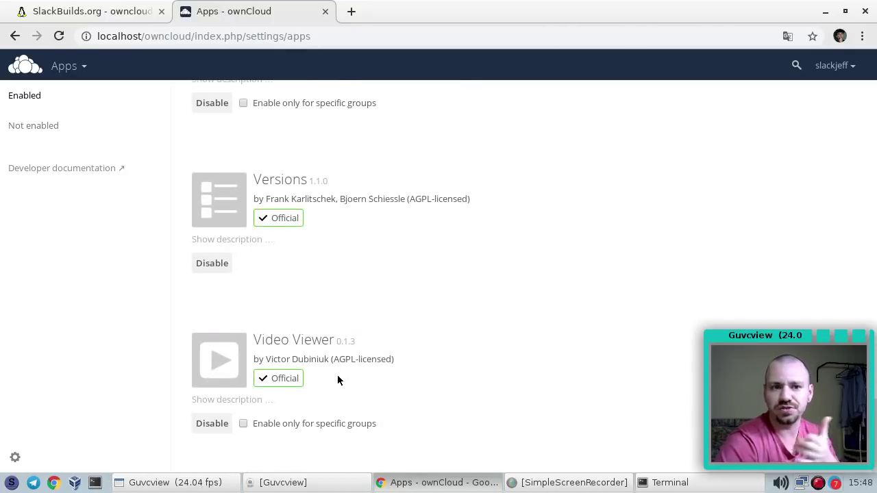
pyautogui.scroll(18, 288, 352)
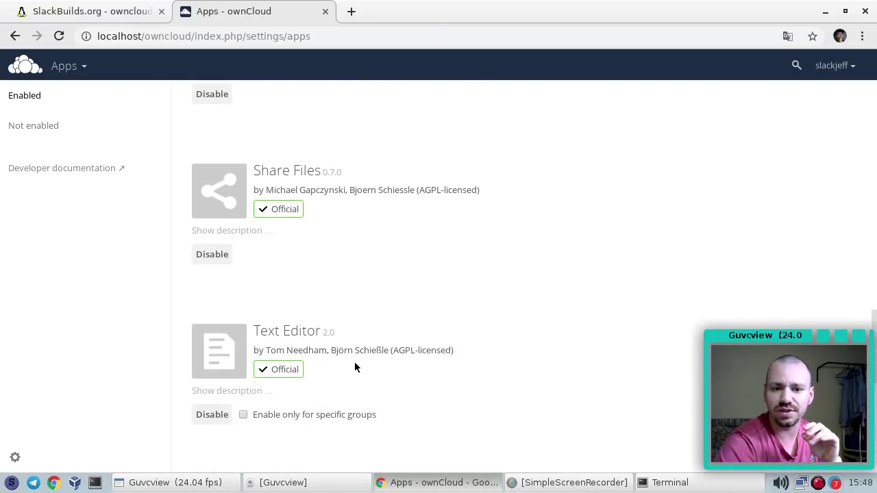
pyautogui.scroll(5, 356, 361)
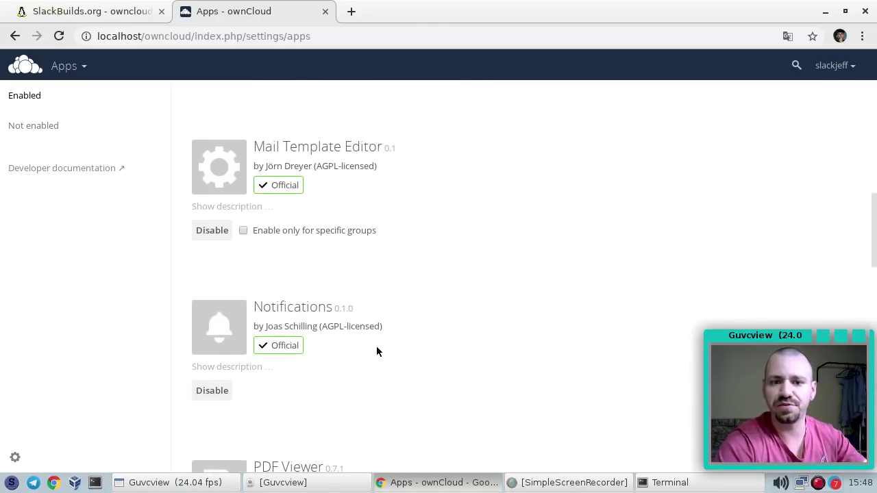
pyautogui.scroll(-1, 357, 351)
pyautogui.scroll(3, 402, 325)
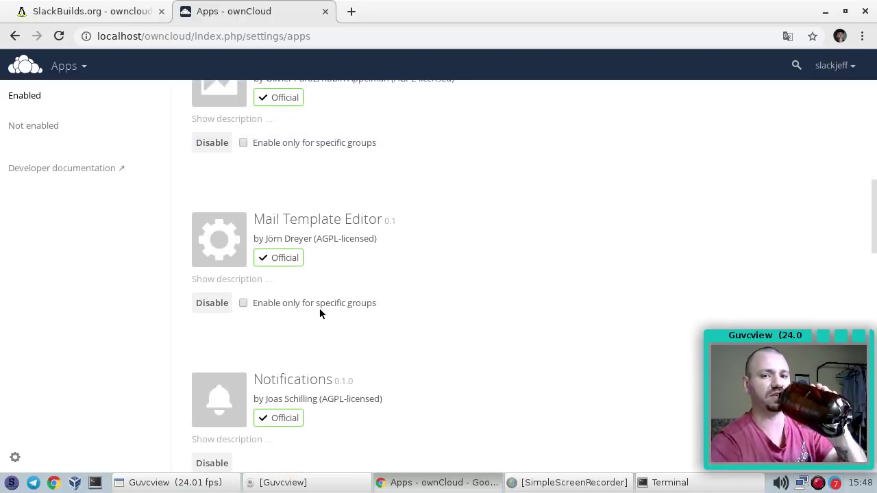
pyautogui.scroll(15, 329, 311)
pyautogui.click(68, 66)
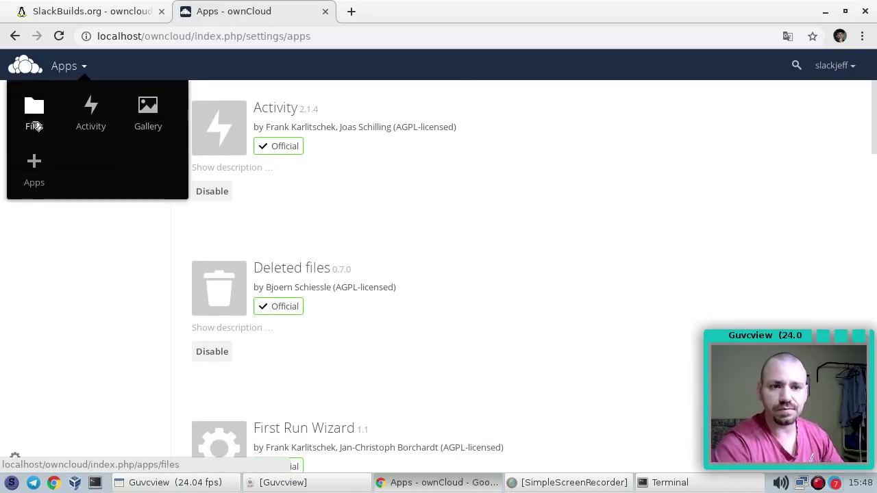
pyautogui.click(33, 118)
# View the Activity log, then go back to the Files app
pyautogui.click(88, 68)
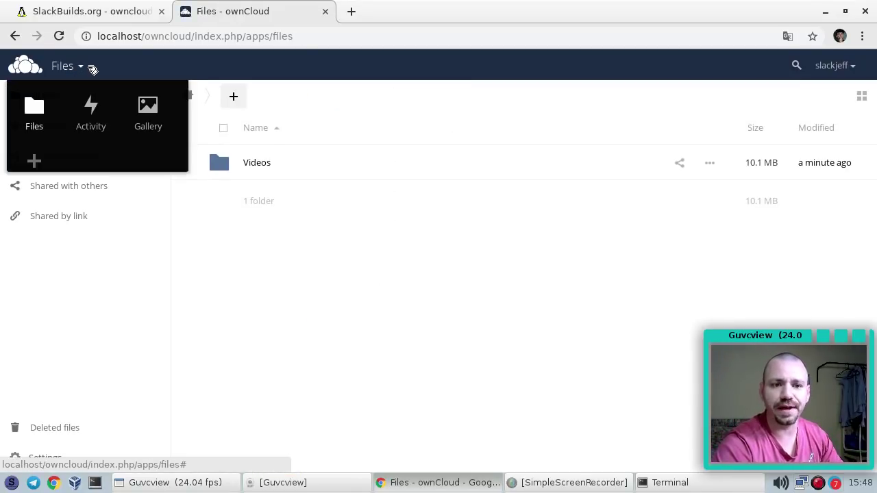
pyautogui.click(90, 114)
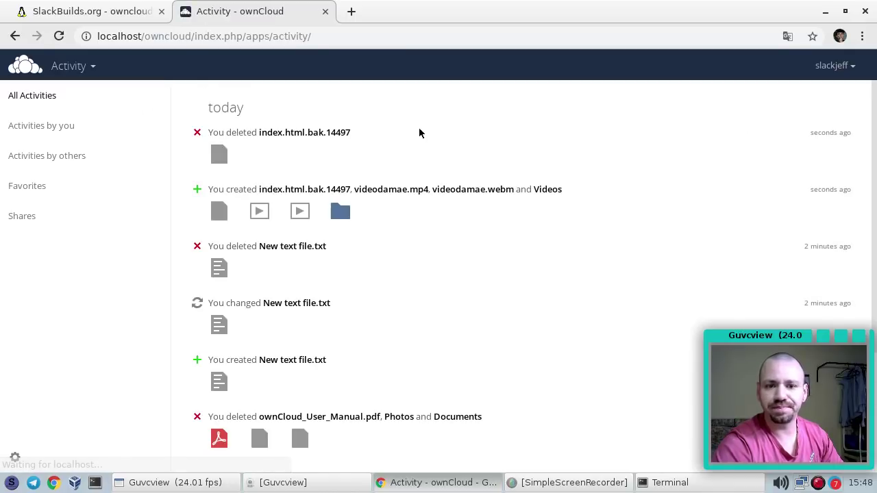
pyautogui.scroll(-5, 290, 320)
pyautogui.scroll(5, 295, 274)
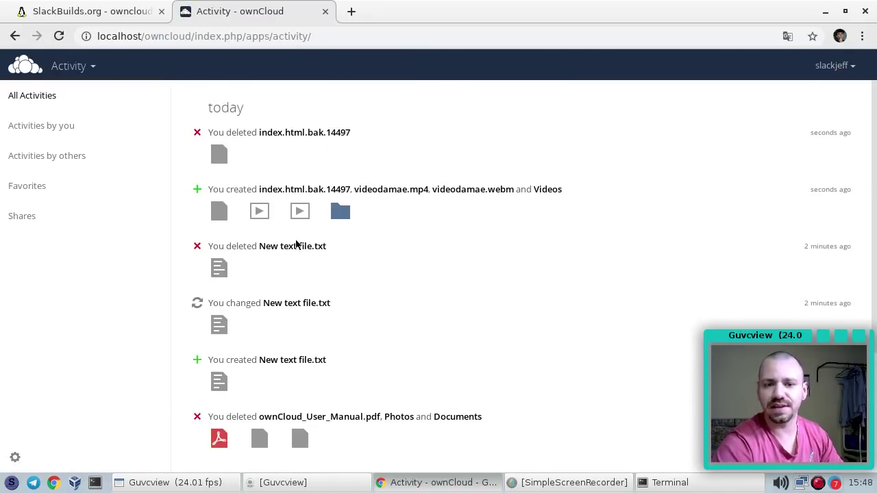
pyautogui.click(89, 67)
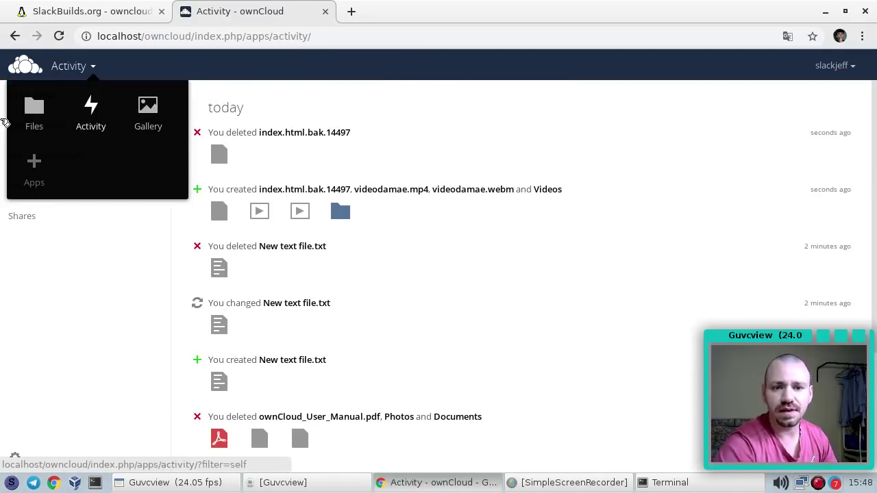
pyautogui.click(31, 106)
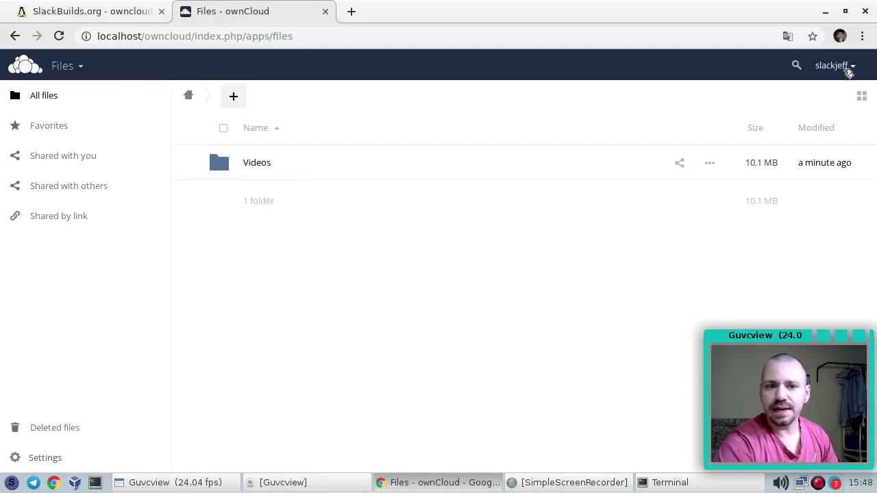
# Search the files for 'Video', then clear and dismiss the search field
pyautogui.click(770, 65)
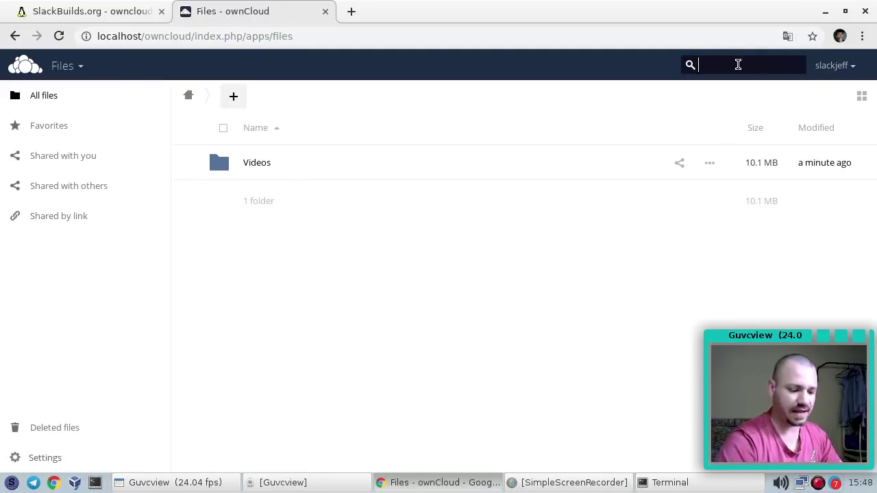
pyautogui.write('Videos')
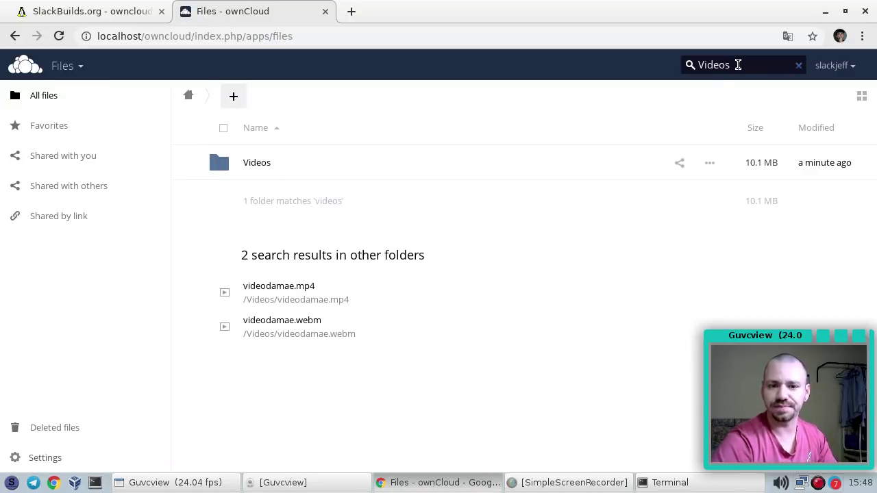
pyautogui.doubleClick(738, 65)
pyautogui.press('BackSpace')
pyautogui.click(687, 186)
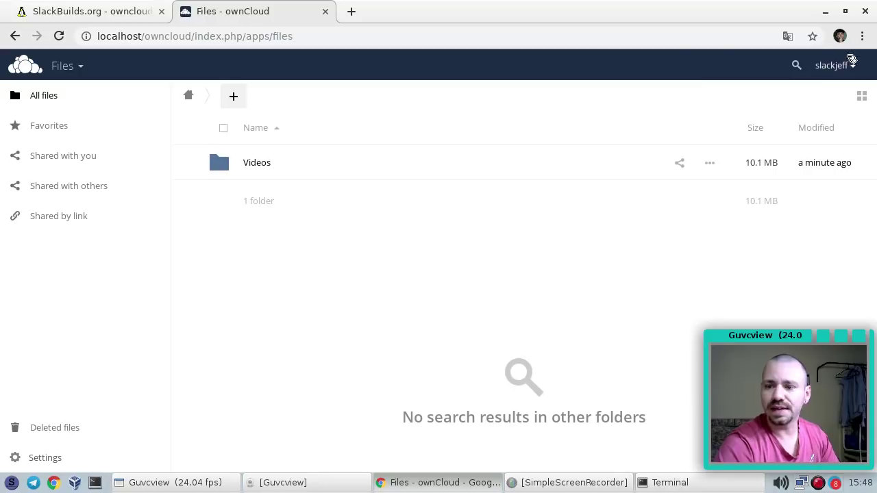
# Open Personal settings, note the 10.1 MB used, and scroll down to Profile picture
pyautogui.click(855, 69)
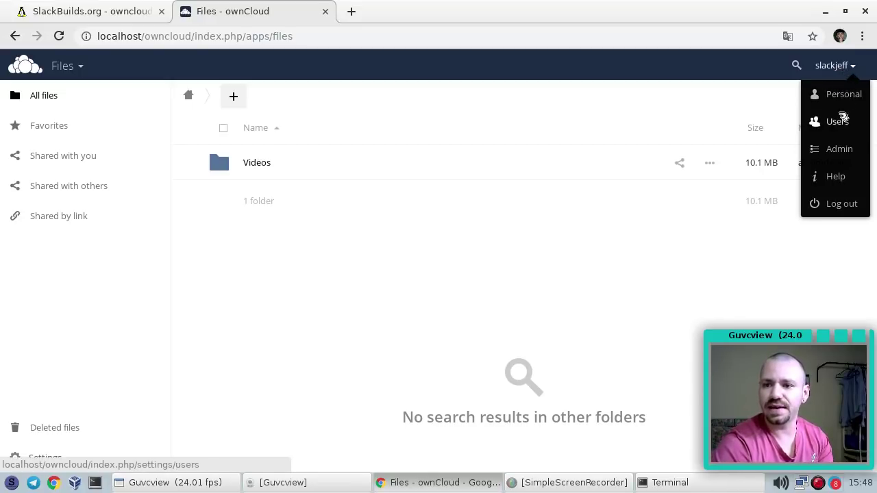
pyautogui.click(844, 95)
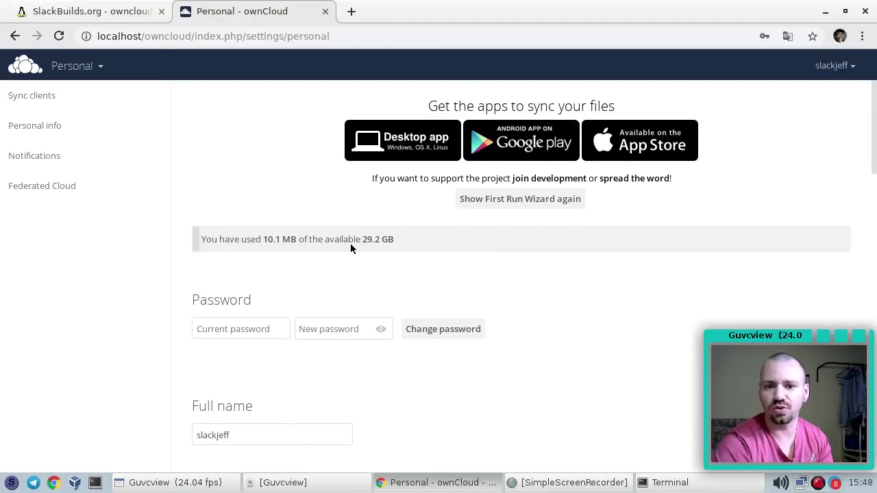
pyautogui.scroll(-1, 350, 247)
pyautogui.moveTo(270, 211); pyautogui.dragTo(281, 208)
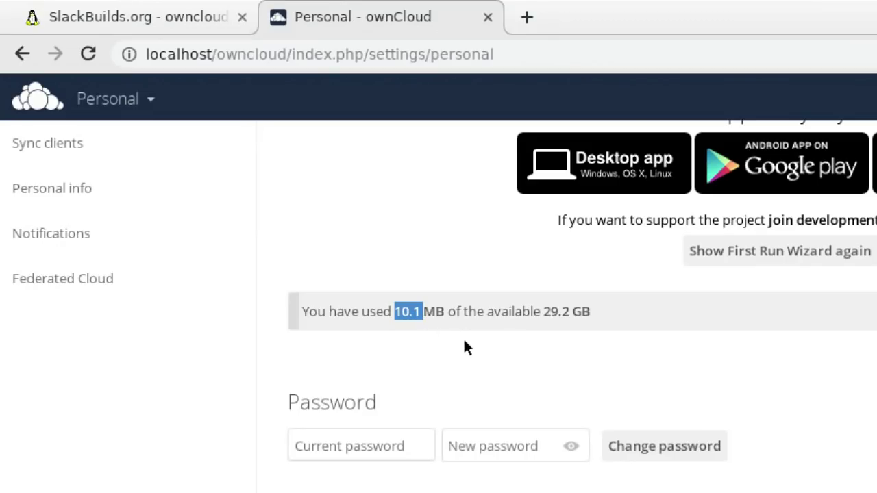
pyautogui.scroll(-2, 685, 327)
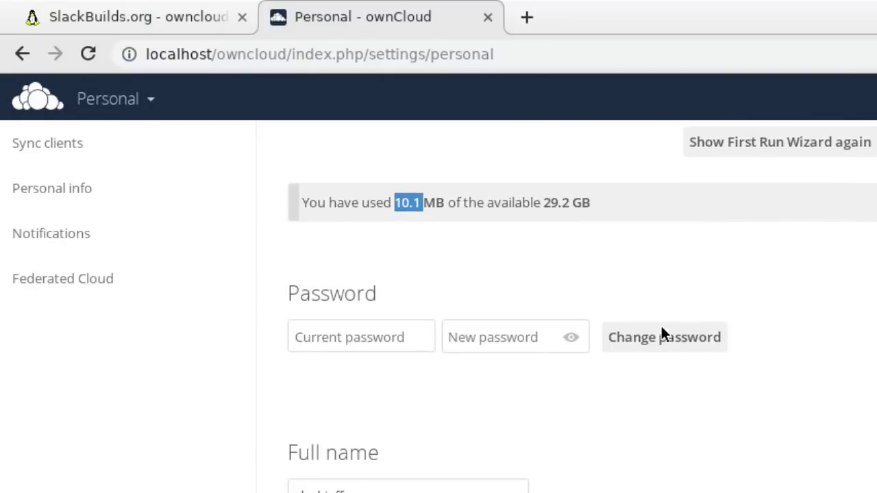
pyautogui.scroll(-3, 677, 266)
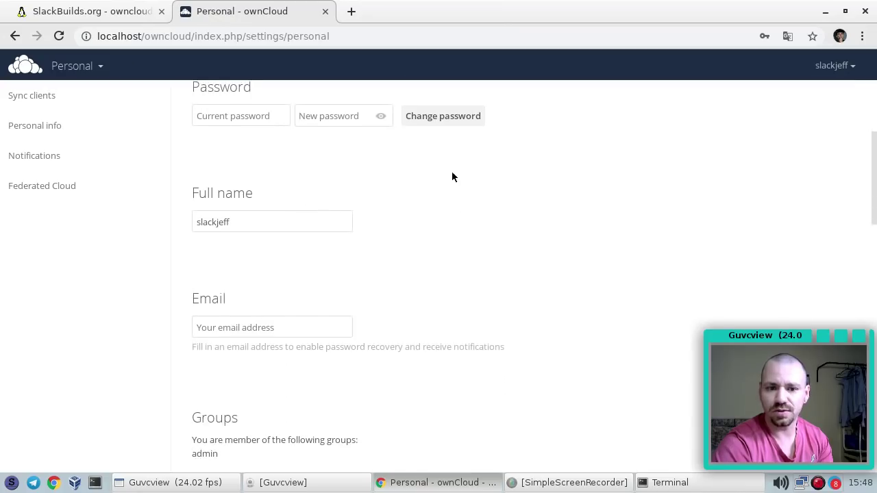
pyautogui.scroll(-5, 345, 187)
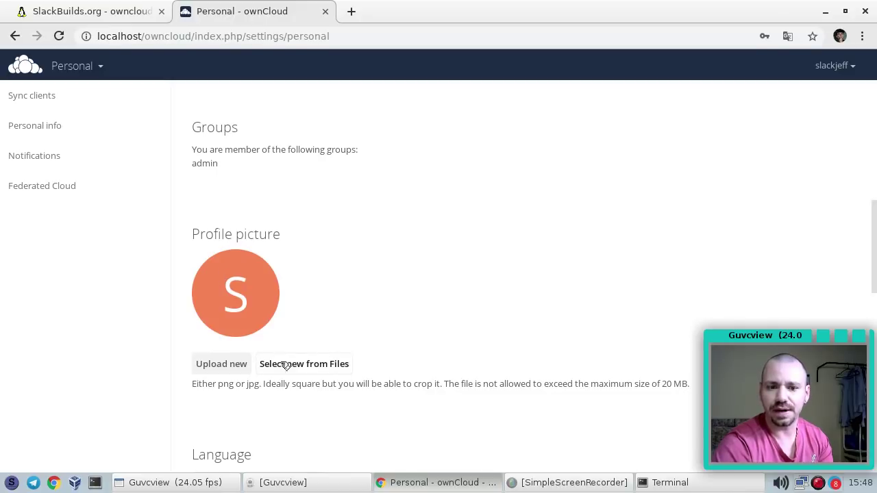
# Preview the images in Pictures and load logo.png into the profile picture cropper
pyautogui.click(233, 367)
pyautogui.click(168, 209)
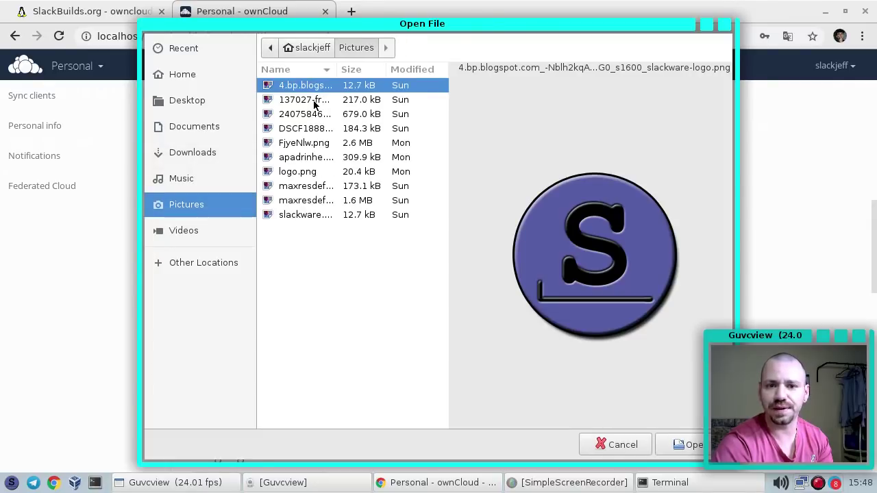
pyautogui.click(315, 100)
pyautogui.click(313, 113)
pyautogui.click(302, 129)
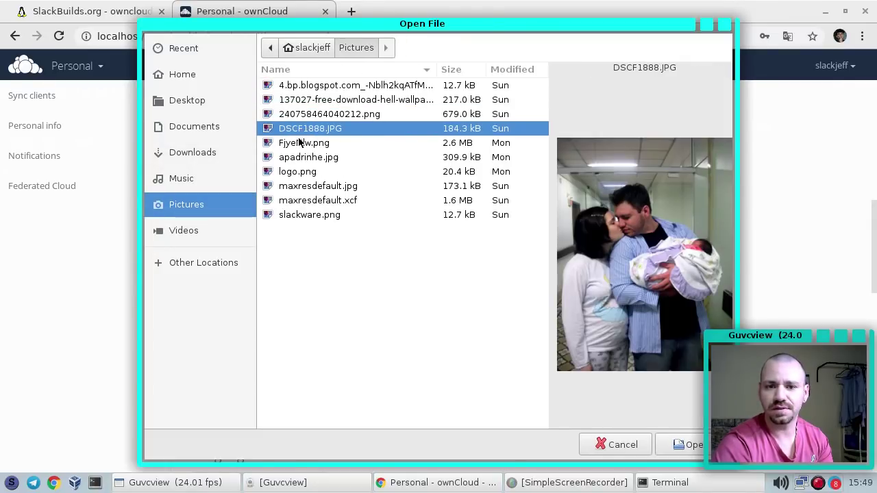
pyautogui.click(299, 142)
pyautogui.click(306, 172)
pyautogui.doubleClick(306, 173)
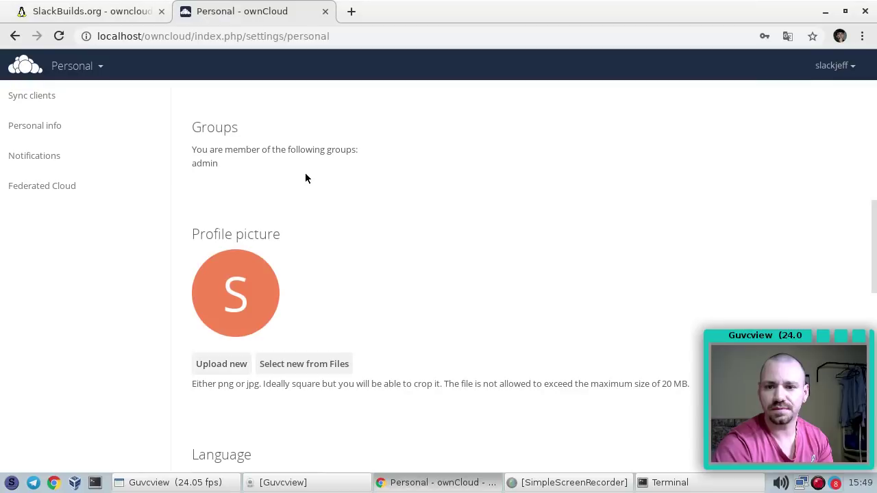
# Crop a large square around the face and apply it as the profile picture
pyautogui.scroll(-5, 390, 289)
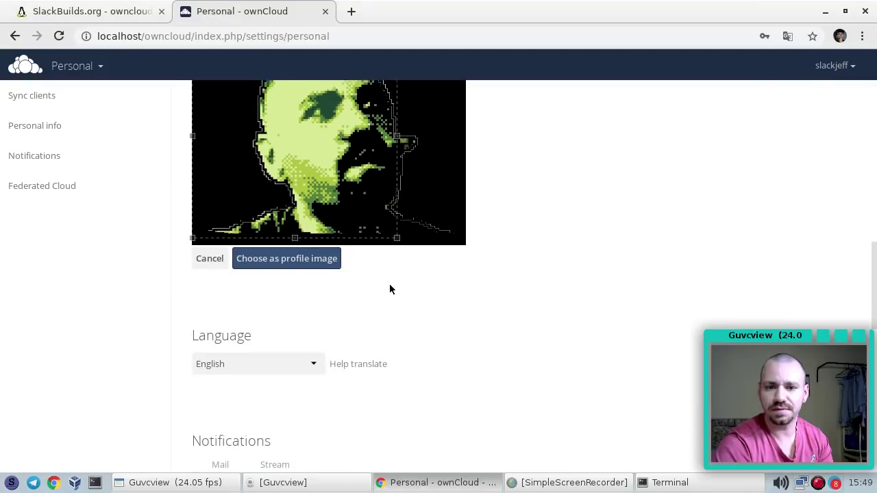
pyautogui.click(399, 240)
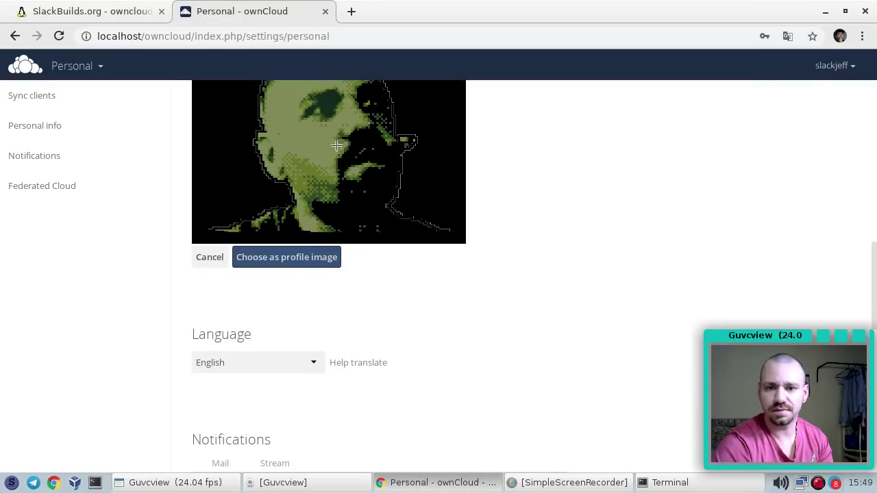
pyautogui.moveTo(331, 146); pyautogui.dragTo(371, 185)
pyautogui.scroll(1, 366, 153)
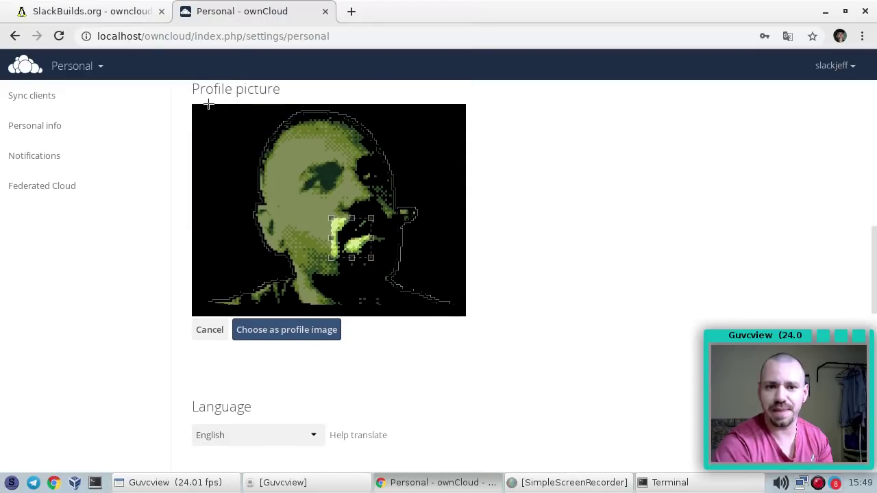
pyautogui.moveTo(208, 102)
pyautogui.mouseDown()
pyautogui.moveTo(296, 185)
pyautogui.moveTo(470, 319)
pyautogui.mouseUp()
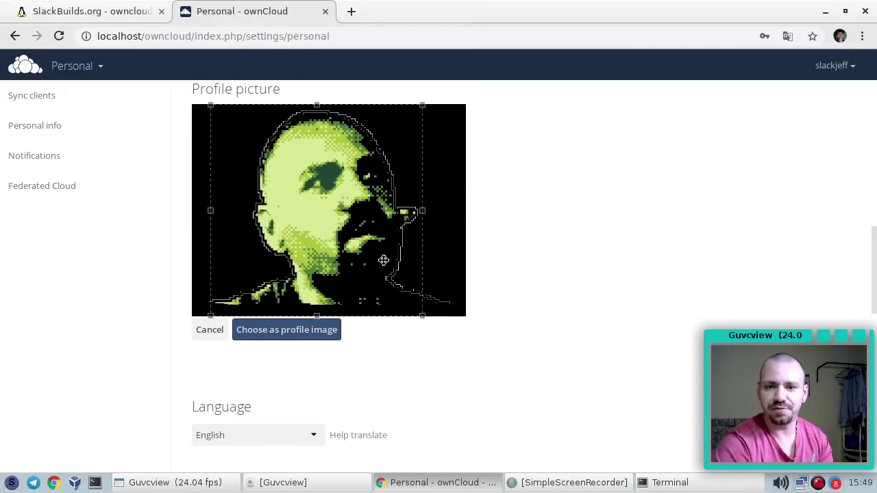
pyautogui.moveTo(382, 238); pyautogui.dragTo(399, 238)
pyautogui.click(333, 332)
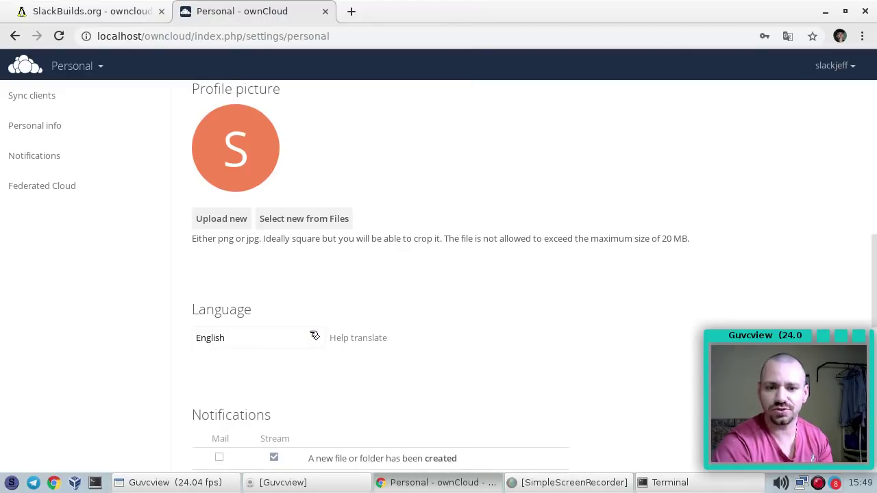
pyautogui.scroll(2, 292, 187)
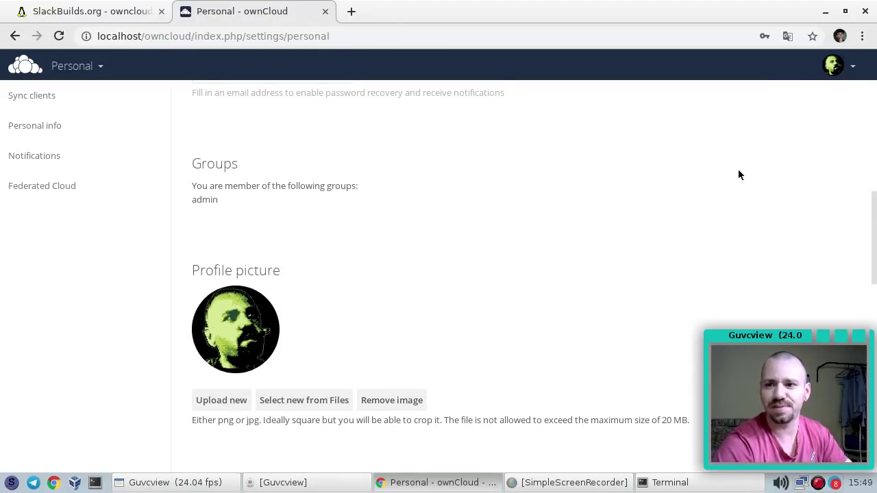
pyautogui.scroll(2, 754, 158)
# Open the Admin settings page and scroll through its sharing and cron sections
pyautogui.click(854, 67)
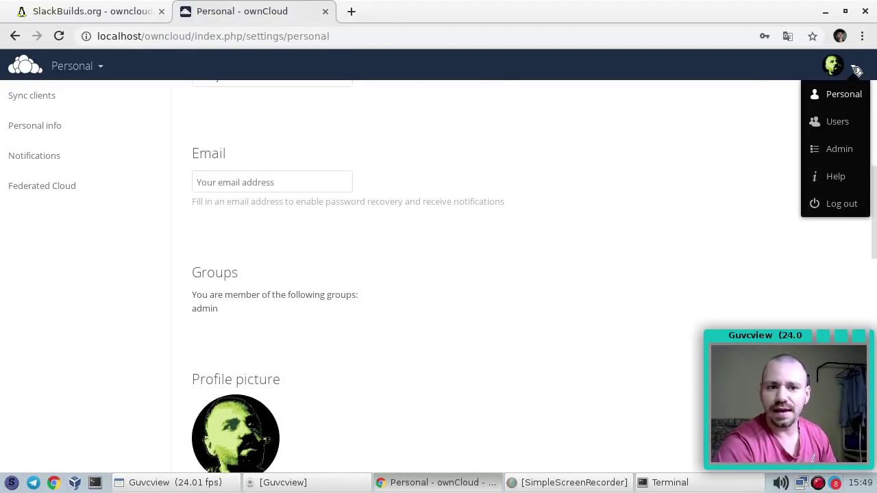
pyautogui.click(840, 149)
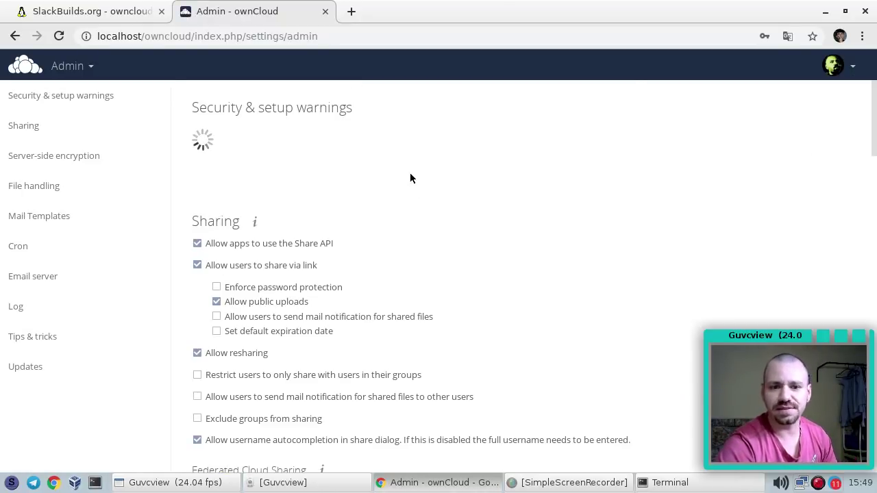
pyautogui.scroll(-3, 404, 173)
pyautogui.scroll(-3, 377, 168)
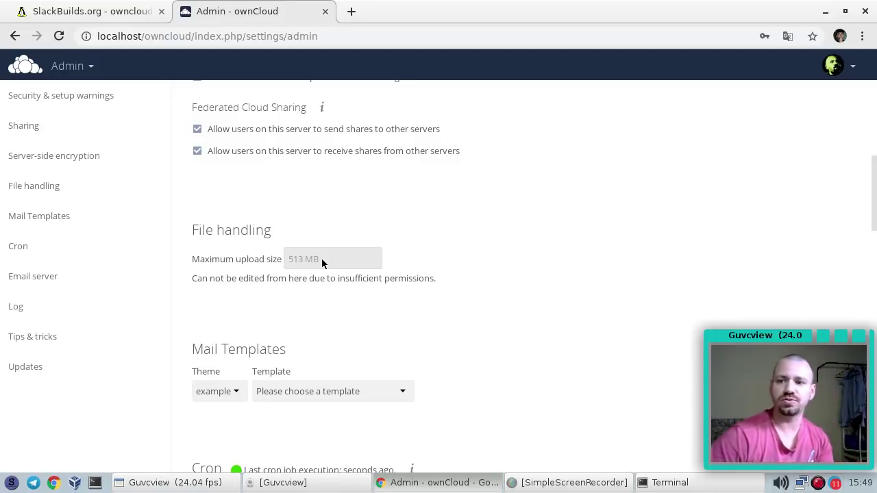
pyautogui.scroll(-1, 377, 206)
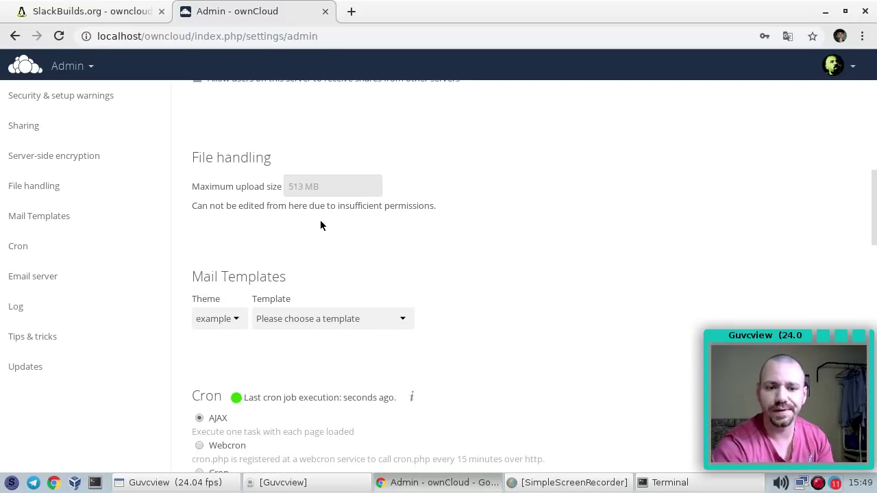
pyautogui.scroll(-3, 321, 226)
pyautogui.scroll(2, 359, 202)
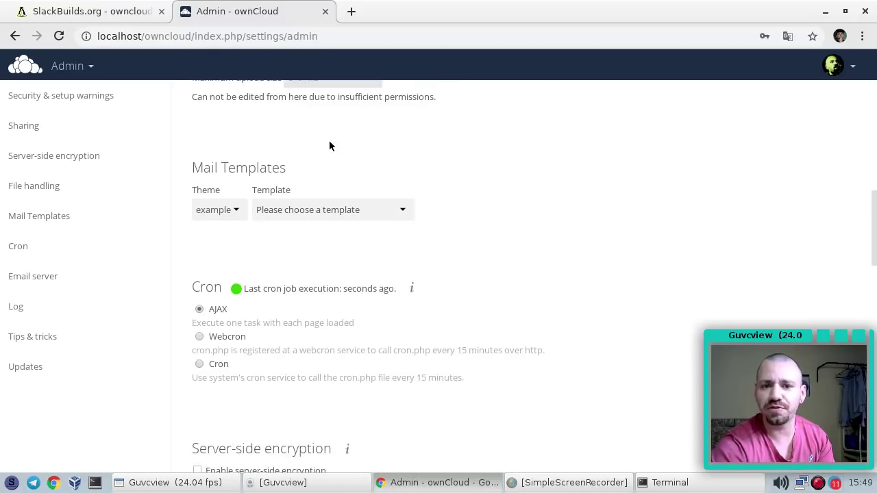
pyautogui.scroll(-1, 330, 130)
pyautogui.scroll(2, 331, 122)
pyautogui.scroll(-3, 319, 140)
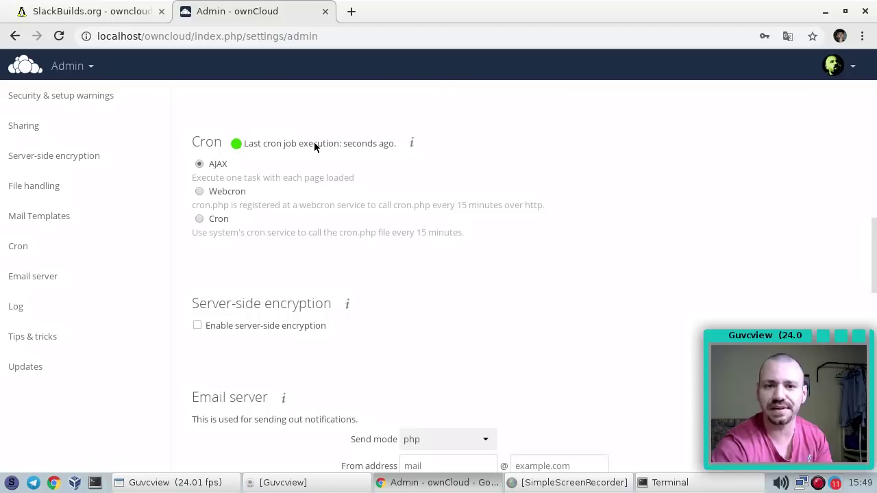
# Review the email, log and update sections, then return to Personal settings
pyautogui.scroll(-1, 313, 142)
pyautogui.scroll(-2, 312, 154)
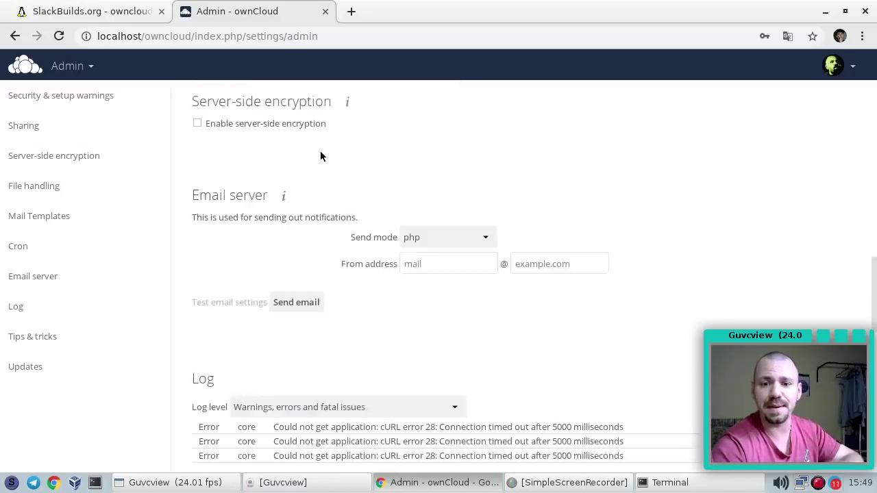
pyautogui.scroll(-1, 295, 147)
pyautogui.scroll(-5, 274, 171)
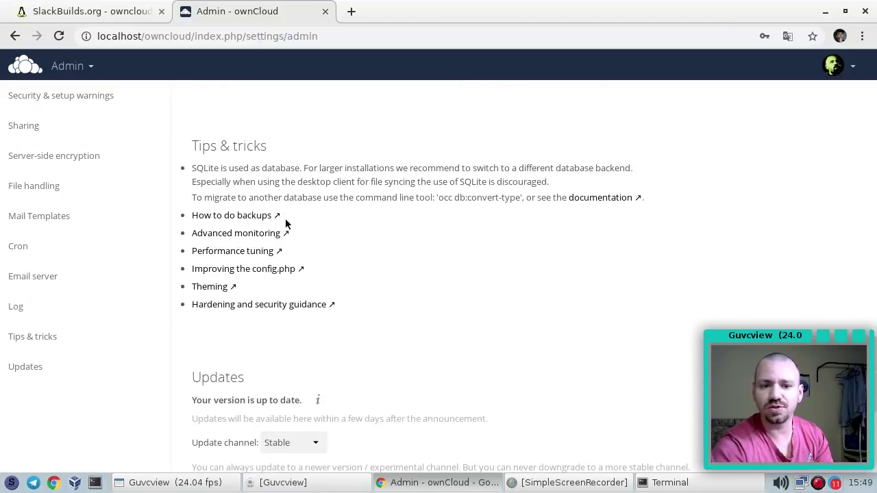
pyautogui.scroll(-4, 349, 240)
pyautogui.scroll(6, 342, 237)
pyautogui.scroll(-7, 342, 240)
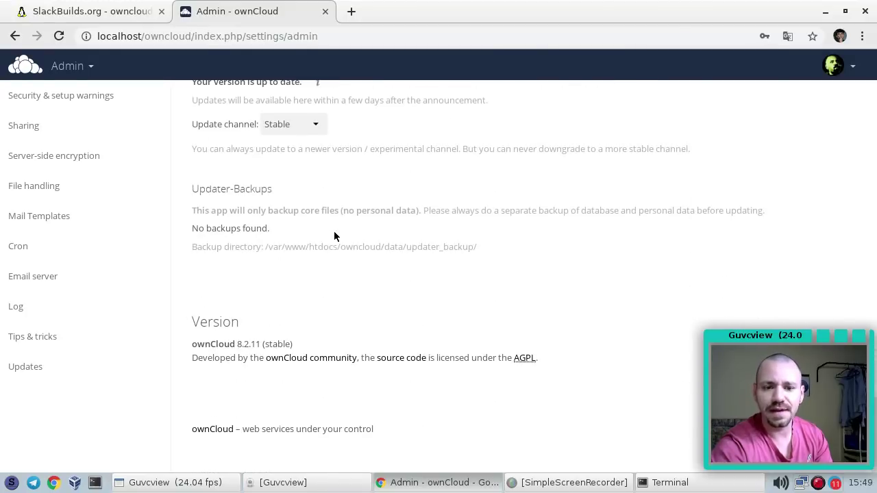
pyautogui.scroll(5, 659, 199)
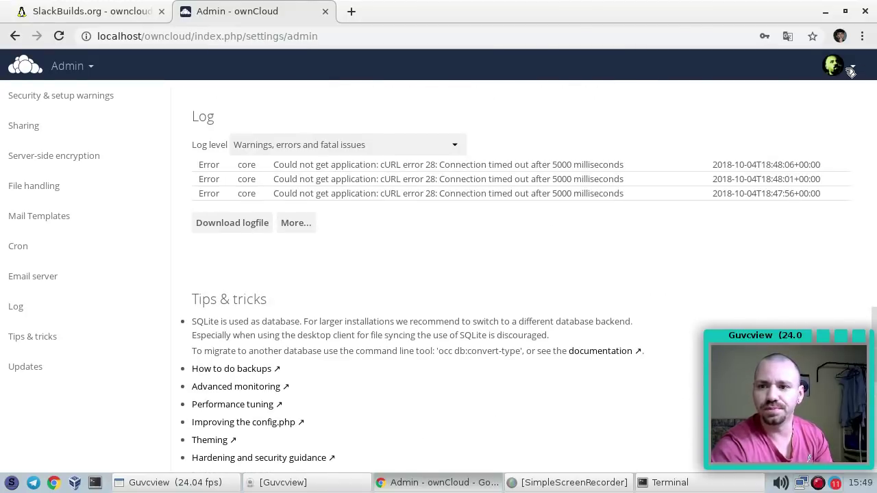
pyautogui.click(850, 65)
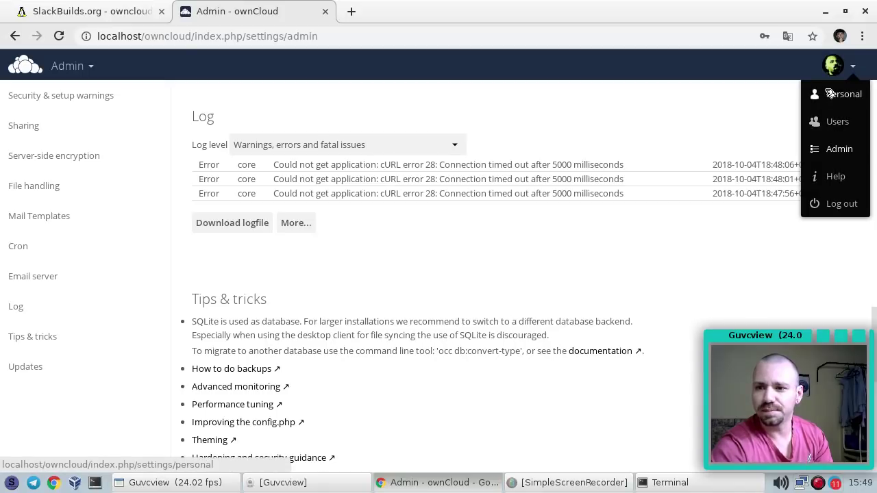
pyautogui.click(831, 94)
# Switch the ownCloud interface language to Português brasileiro
pyautogui.scroll(-10, 411, 230)
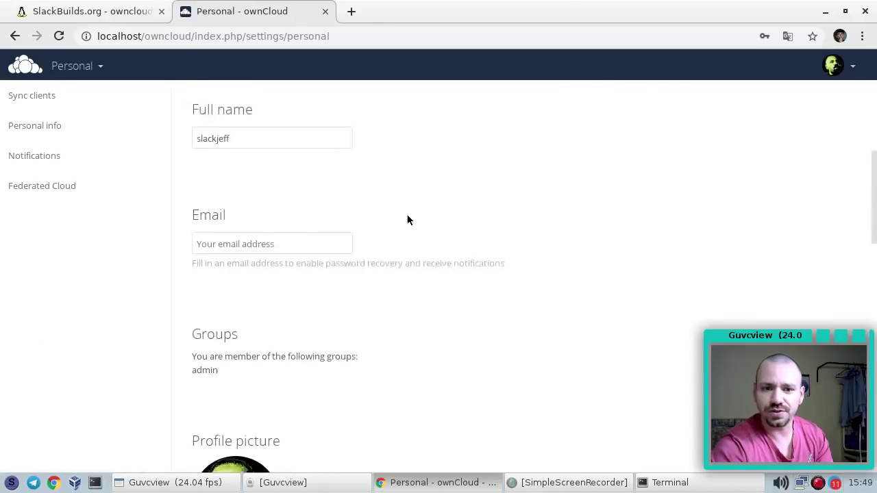
pyautogui.scroll(-5, 369, 233)
pyautogui.scroll(3, 279, 176)
pyautogui.click(264, 192)
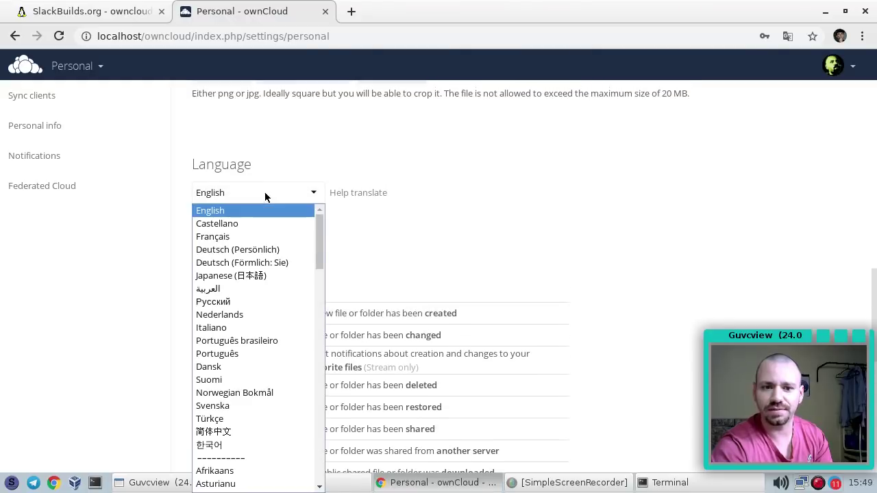
pyautogui.click(246, 340)
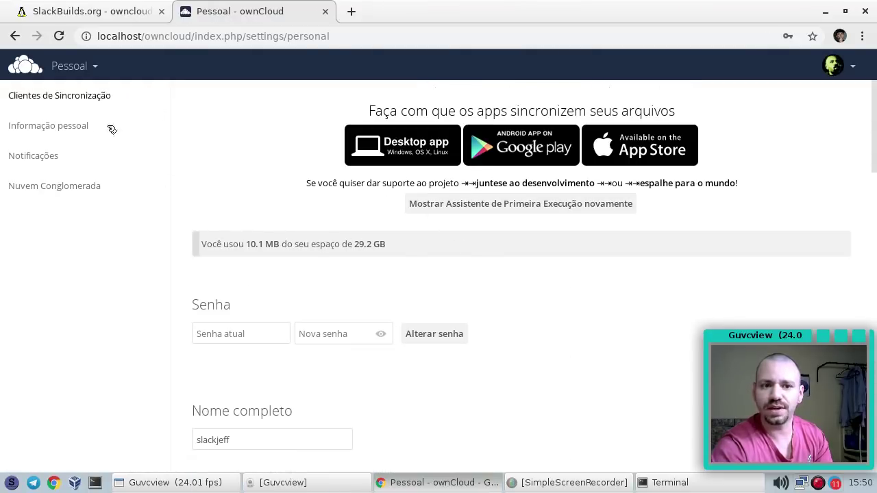
# Show the Admin file handling section with its 513 MB maximum upload size
pyautogui.click(850, 71)
pyautogui.click(838, 150)
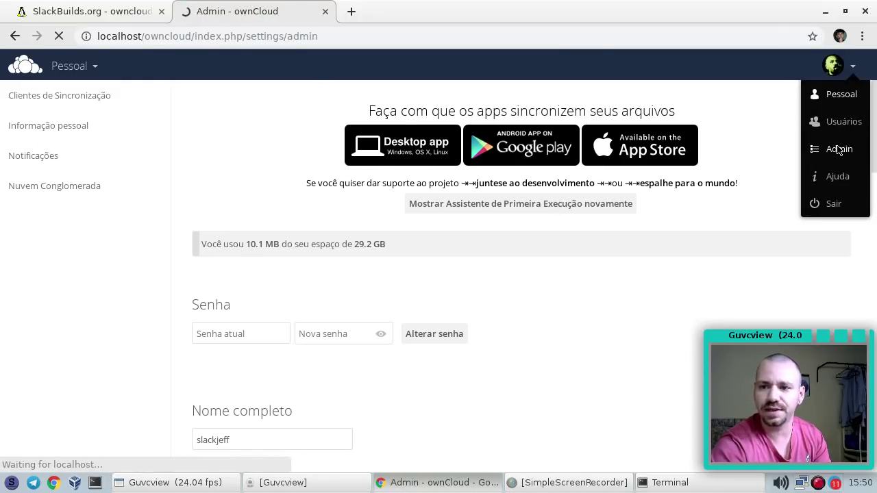
pyautogui.scroll(-1, 341, 189)
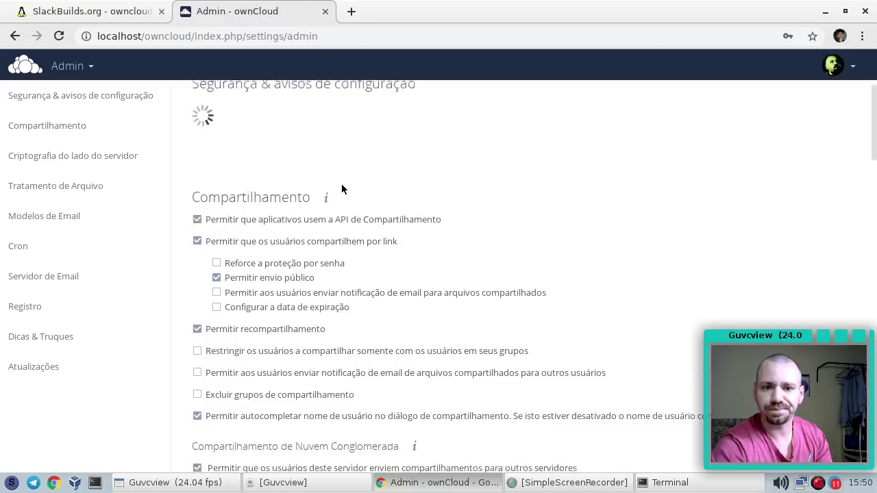
pyautogui.scroll(-7, 341, 189)
pyautogui.scroll(1, 266, 137)
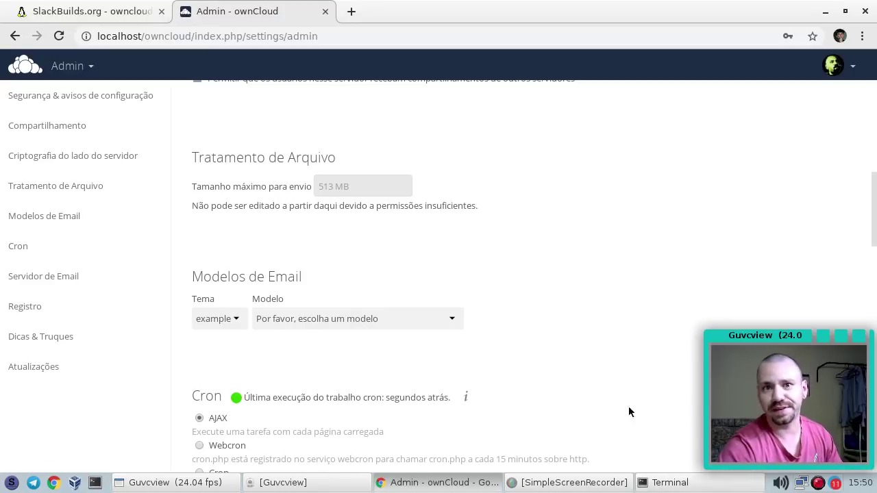
pyautogui.click(668, 483)
# Move into the owncloud folder and list its files, including hidden ones
pyautogui.tripleClick(460, 240)
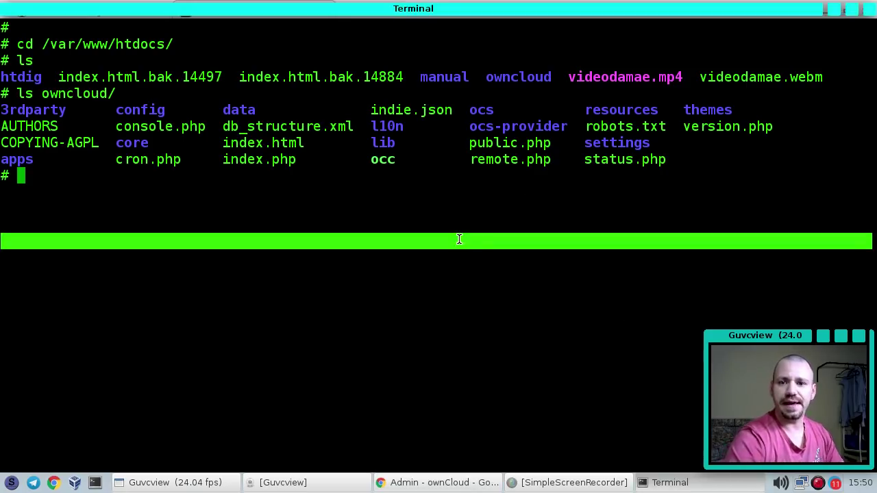
pyautogui.click(459, 238)
pyautogui.hotkey('ctrl', 'l')
pyautogui.write('pwd')
pyautogui.press('Return')
pyautogui.write('c')
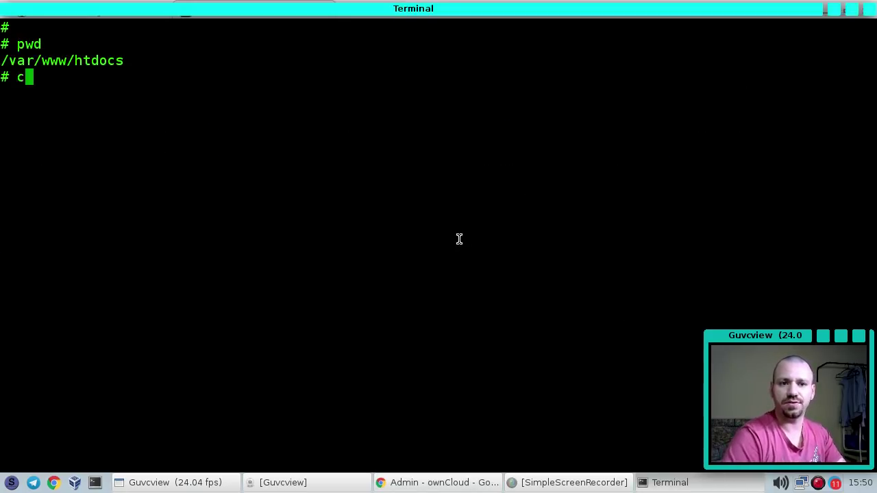
pyautogui.write('d owncloud/')
pyautogui.press('Return')
pyautogui.write('ls')
pyautogui.press('Return')
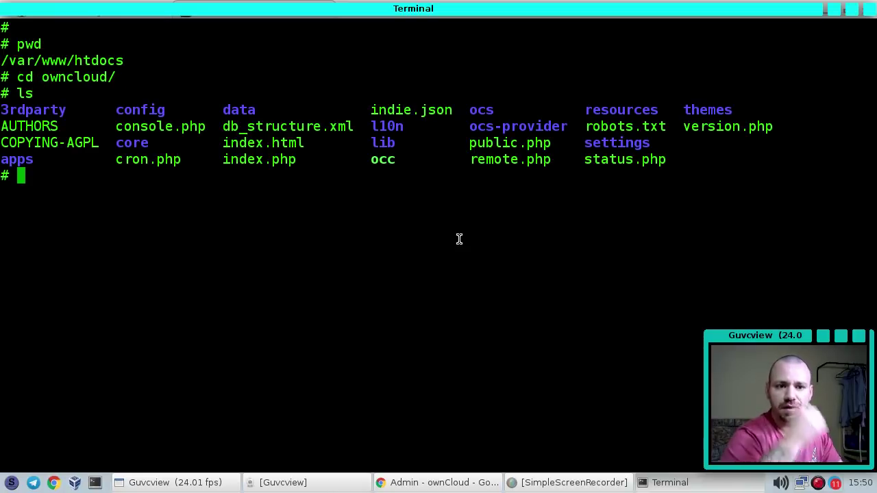
pyautogui.write('ls -l')
pyautogui.press('Return')
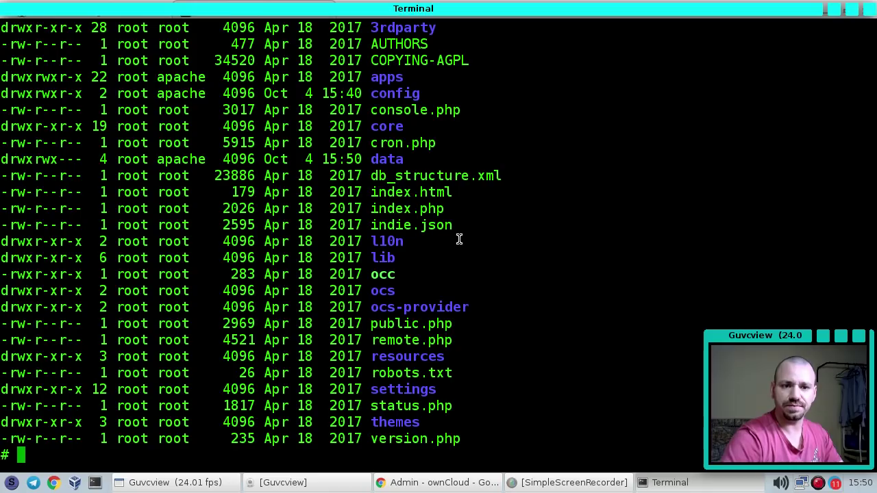
pyautogui.hotkey('ctrl', 'l')
pyautogui.press('Return')
pyautogui.press('Return')
pyautogui.write('ls -a')
pyautogui.press('Return')
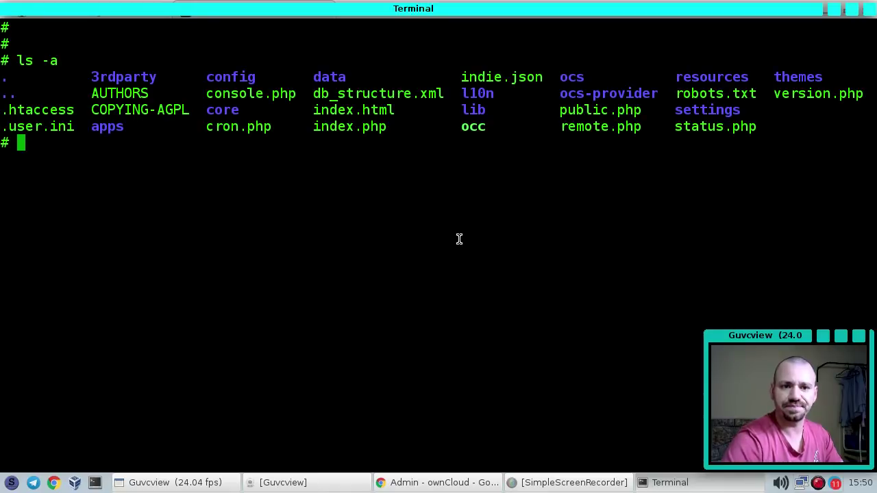
# Inspect .user.ini in nano and close it unchanged
pyautogui.write('nano .user.ini')
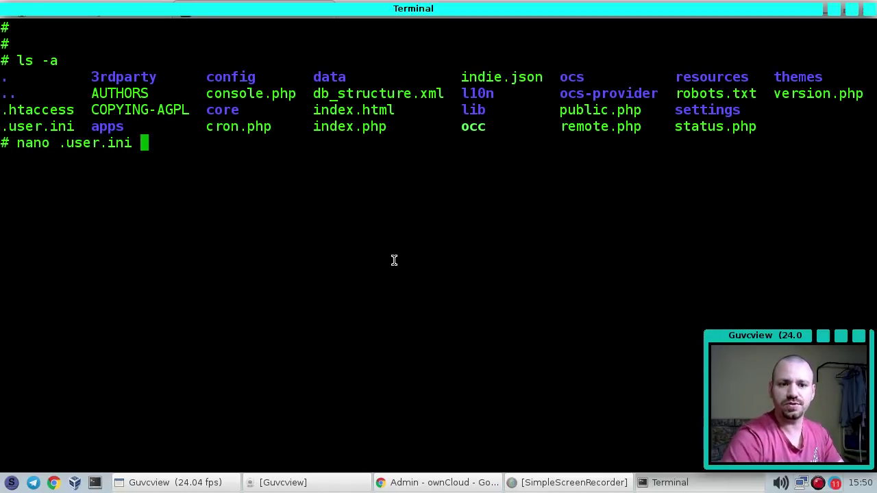
pyautogui.press('Return')
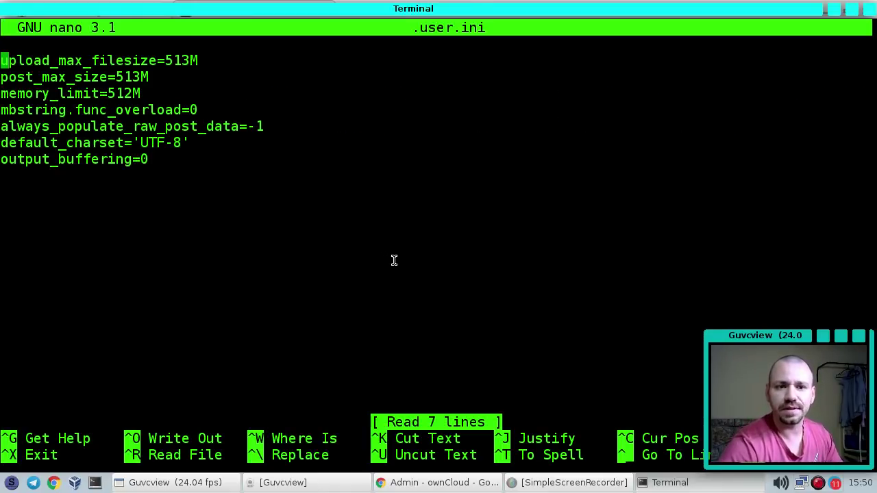
pyautogui.press('Down')
pyautogui.press('Up')
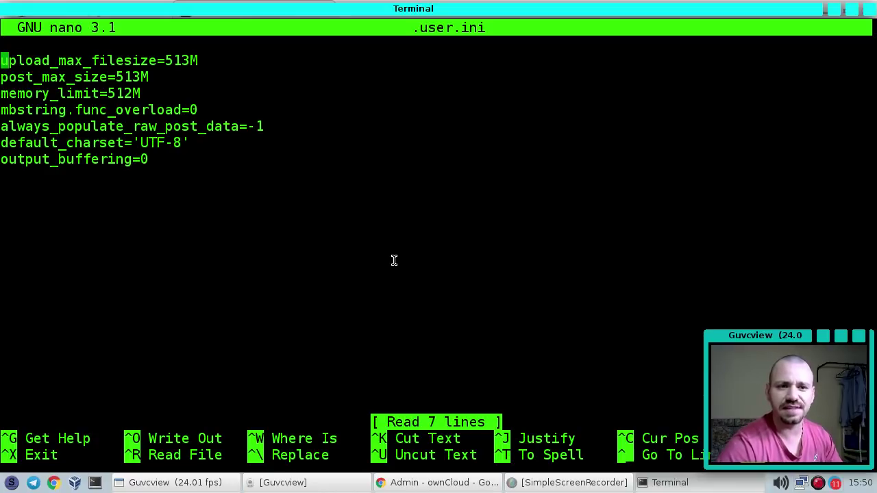
pyautogui.hotkey('ctrl', 'x')
# Open .htaccess in nano and locate the upload_max_filesize line in the mod_php5 block
pyautogui.write('nano ')
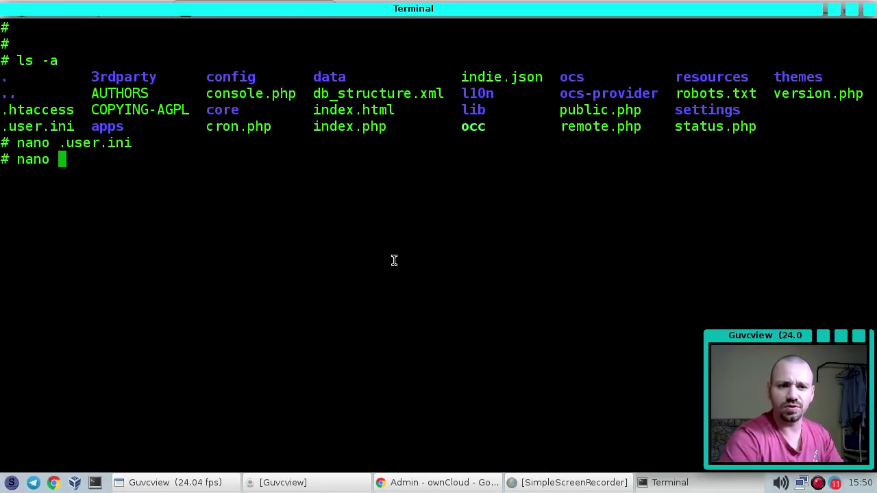
pyautogui.write('.h')
pyautogui.press('Tab')
pyautogui.press('Return')
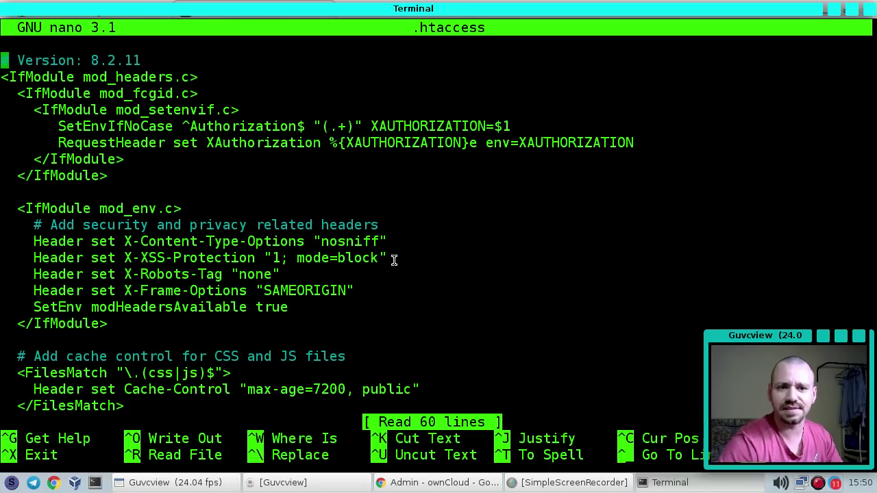
pyautogui.press('Down')
pyautogui.press('Down')
pyautogui.press('Down')
pyautogui.press('pagedown')
pyautogui.press('Down')
pyautogui.press('Down')
pyautogui.press('Down')
pyautogui.press('Down')
pyautogui.press('Down')
pyautogui.press('Up')
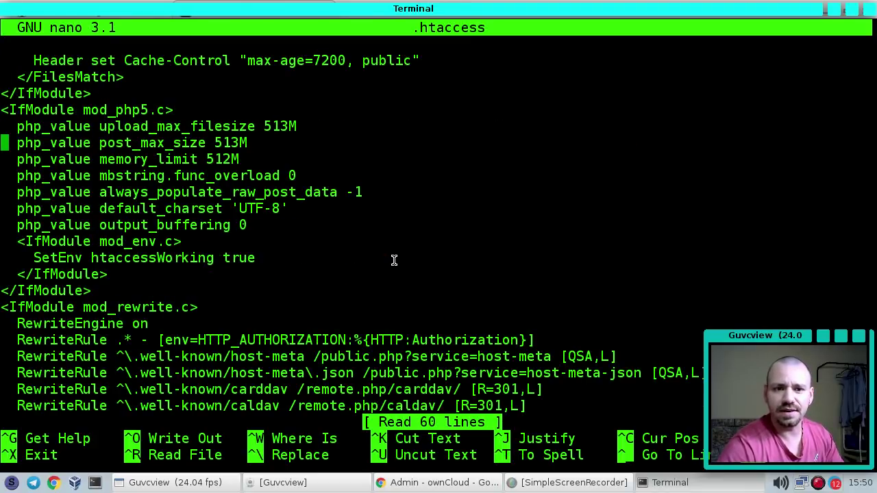
pyautogui.press('Up')
# Change upload_max_filesize and post_max_size from 513M to 1G and save .htaccess
pyautogui.press('End')
pyautogui.press('Left')
pyautogui.press('BackSpace')
pyautogui.press('BackSpace')
pyautogui.press('BackSpace')
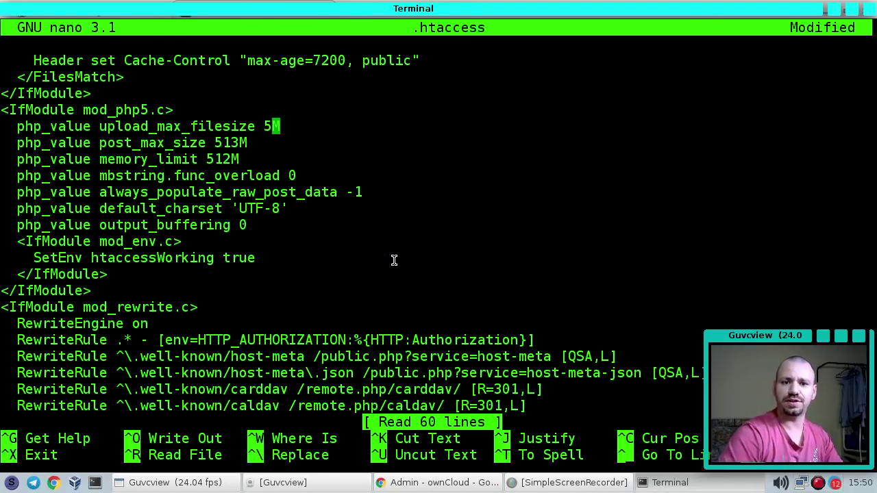
pyautogui.write('1G')
pyautogui.press('Right')
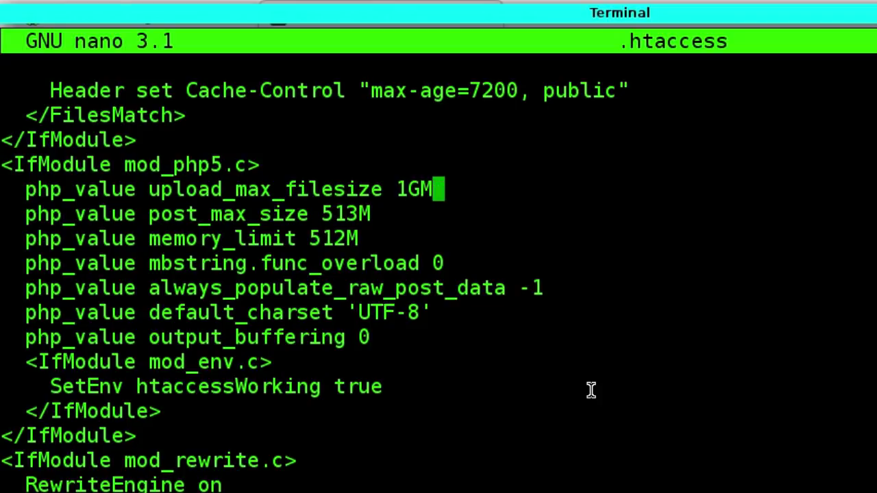
pyautogui.press('BackSpace')
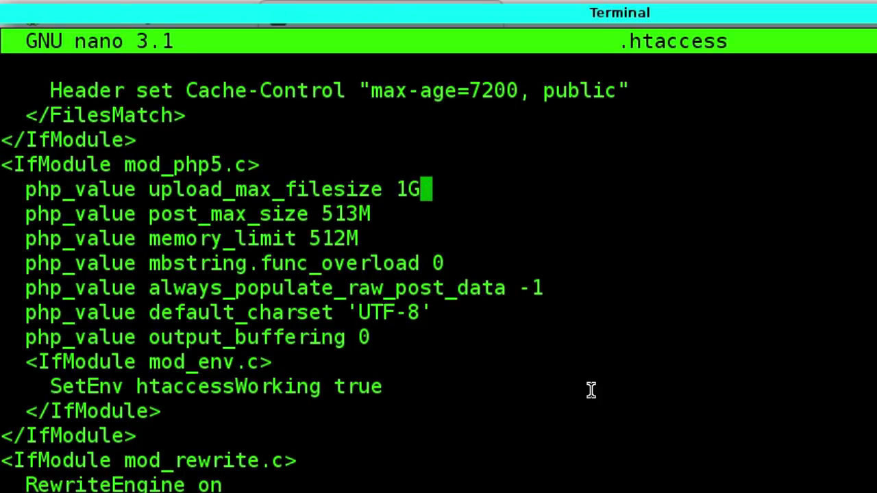
pyautogui.press('Down')
pyautogui.press('BackSpace')
pyautogui.press('BackSpace')
pyautogui.press('BackSpace')
pyautogui.press('BackSpace')
pyautogui.write('1G')
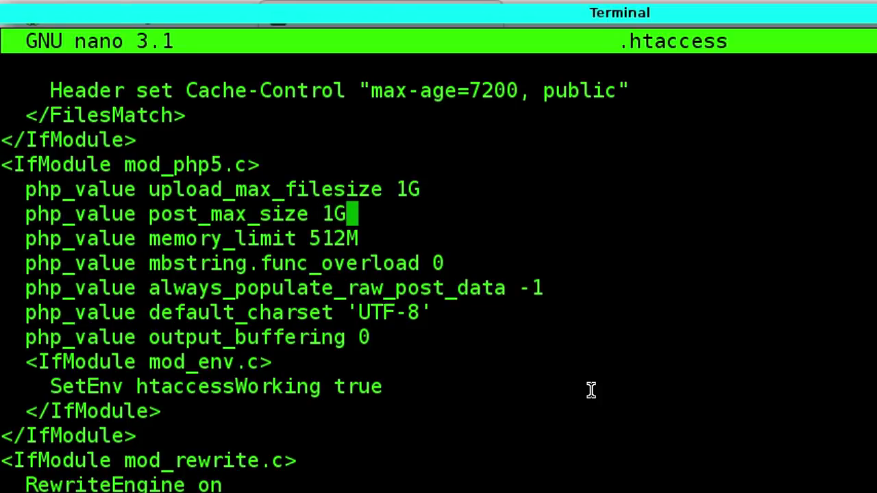
pyautogui.hotkey('ctrl', 'o')
pyautogui.press('Return')
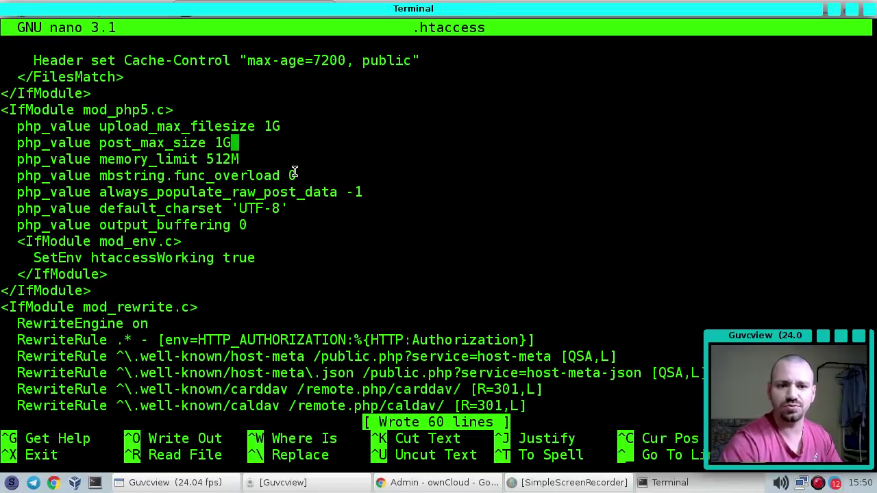
pyautogui.click(439, 483)
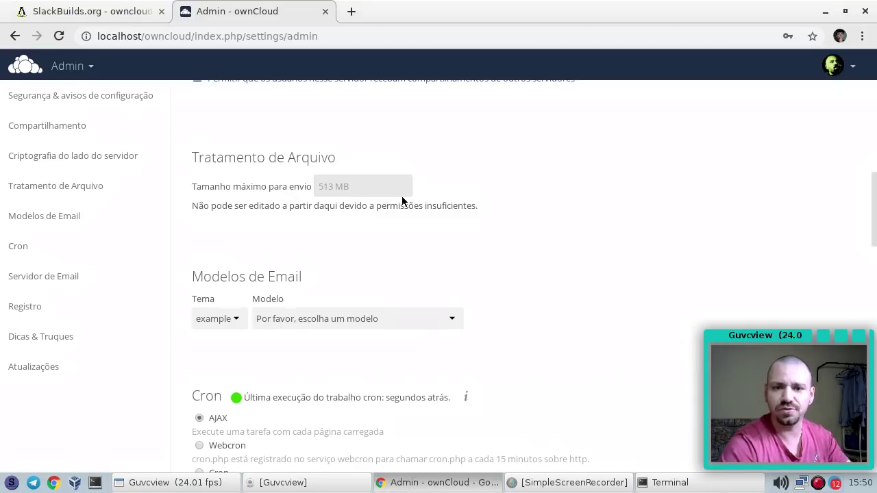
# Reload the Admin page and confirm file handling now shows a 1 GB upload limit
pyautogui.press('F5')
pyautogui.scroll(-6, 403, 201)
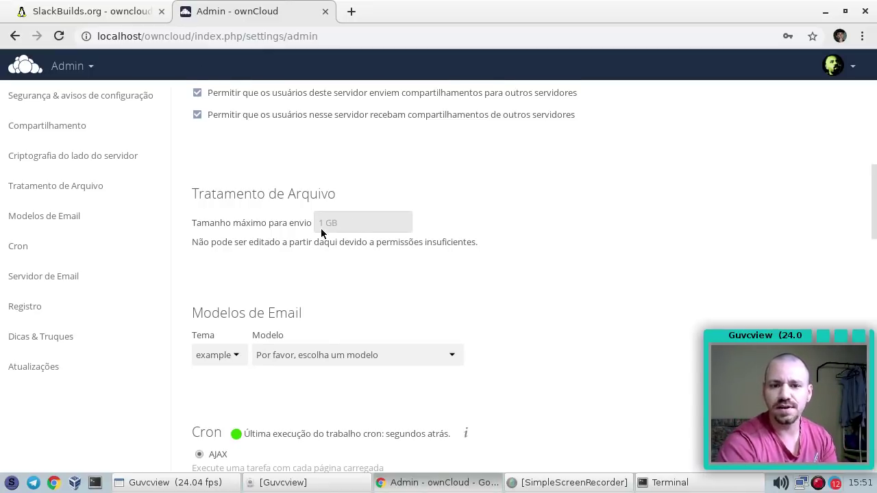
pyautogui.scroll(1, 320, 228)
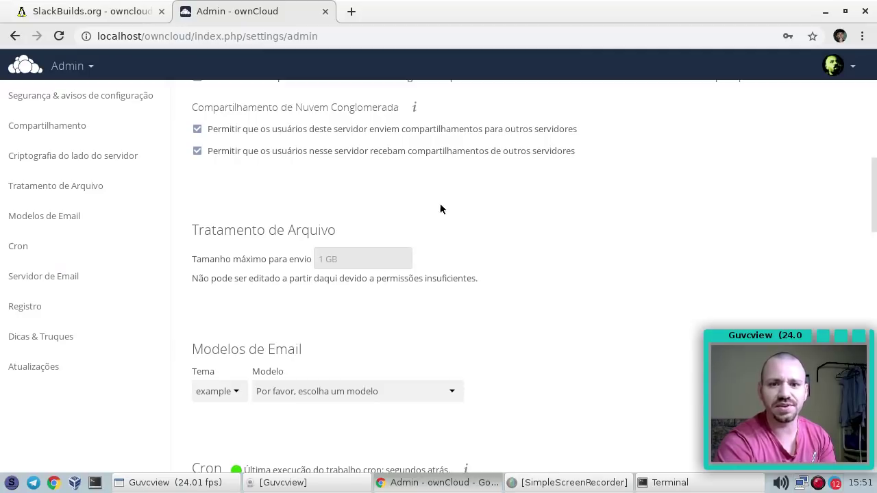
pyautogui.scroll(2, 562, 215)
pyautogui.scroll(-2, 451, 353)
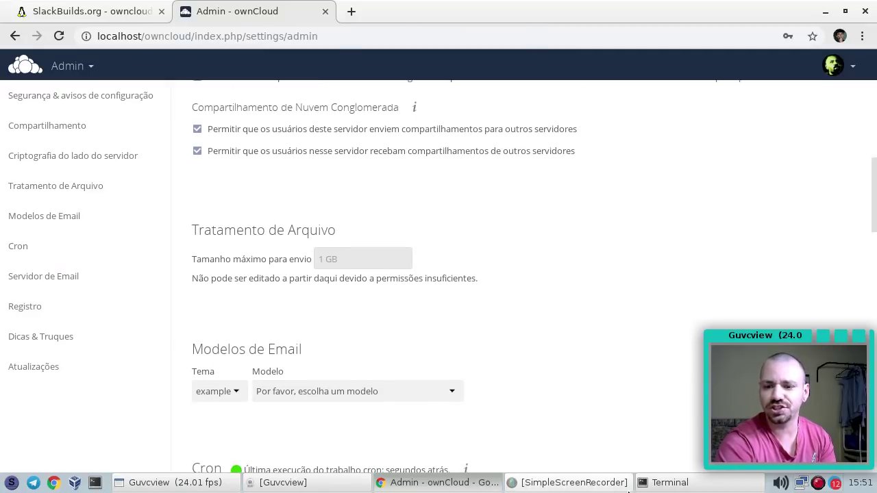
pyautogui.click(665, 482)
# Exit nano and confirm with ls -a and pwd that .htaccess sits in /var/www/htdocs/owncloud
pyautogui.hotkey('ctrl', 'x')
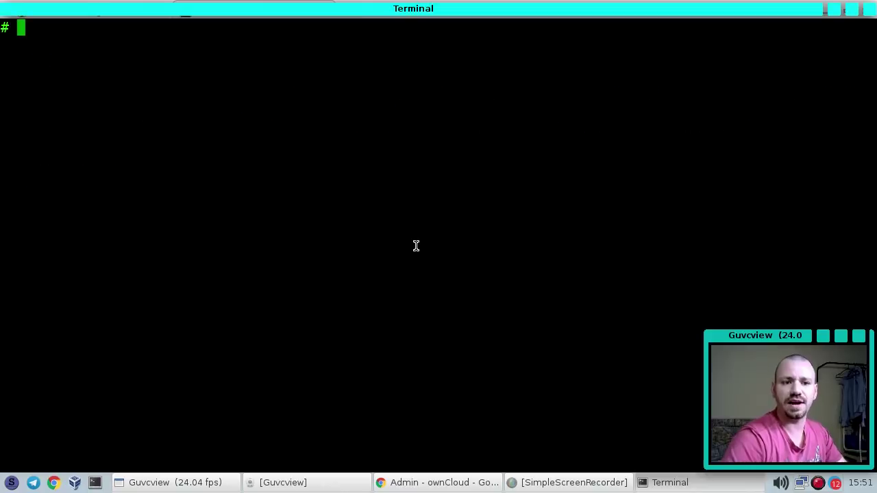
pyautogui.press('Return')
pyautogui.write('ls')
pyautogui.press('Return')
pyautogui.hotkey('ctrl', 'l')
pyautogui.press('Return')
pyautogui.press('Return')
pyautogui.write('ls -a')
pyautogui.press('Return')
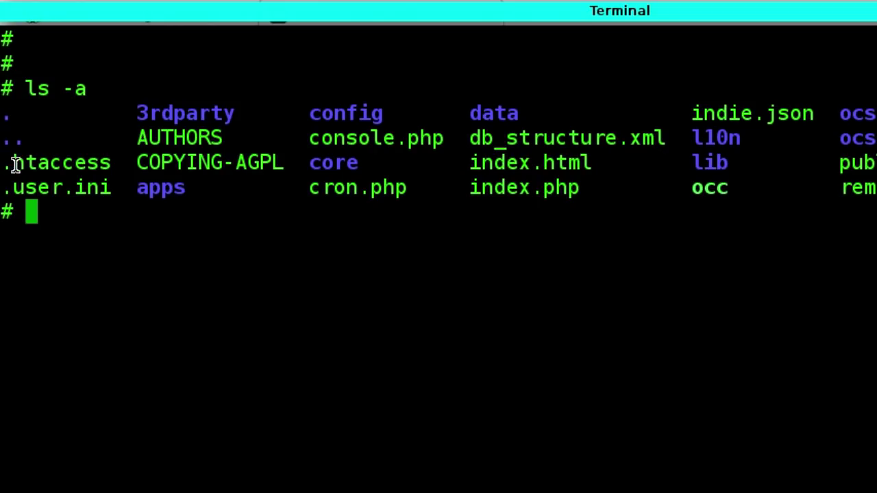
pyautogui.moveTo(14, 164); pyautogui.dragTo(110, 165)
pyautogui.write('pwd')
pyautogui.press('Return')
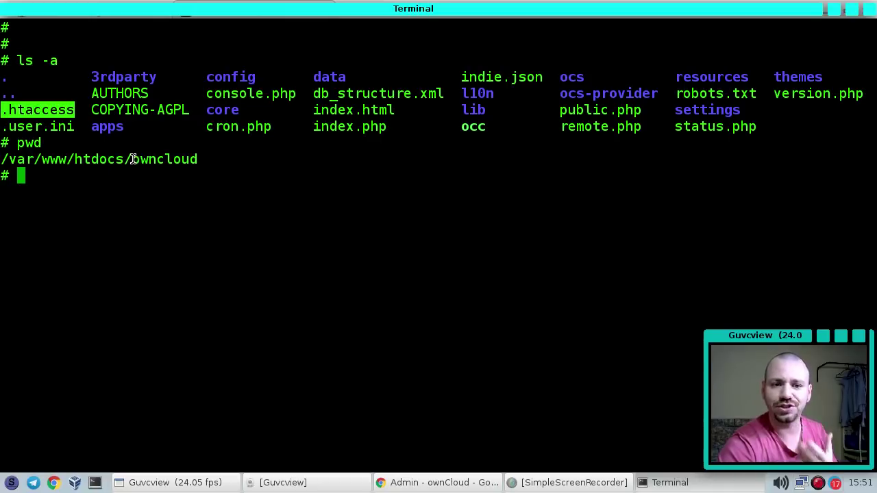
pyautogui.moveTo(133, 159); pyautogui.dragTo(199, 161)
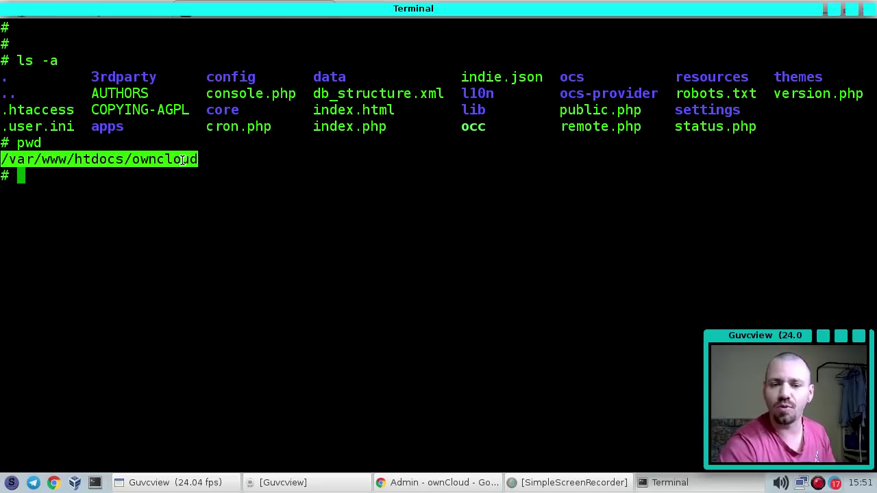
pyautogui.tripleClick(182, 159)
pyautogui.click(184, 159)
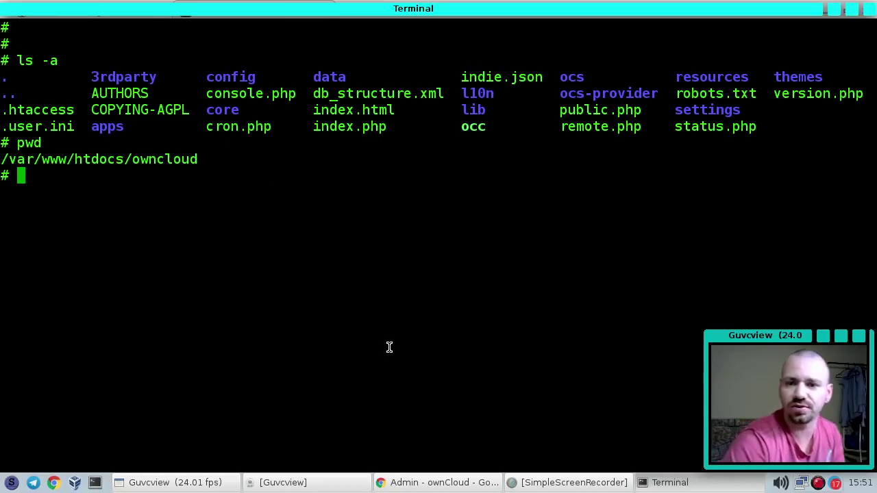
# Open ownCloud's Users page, then minimise the browser and terminal to show the desktop
pyautogui.click(438, 482)
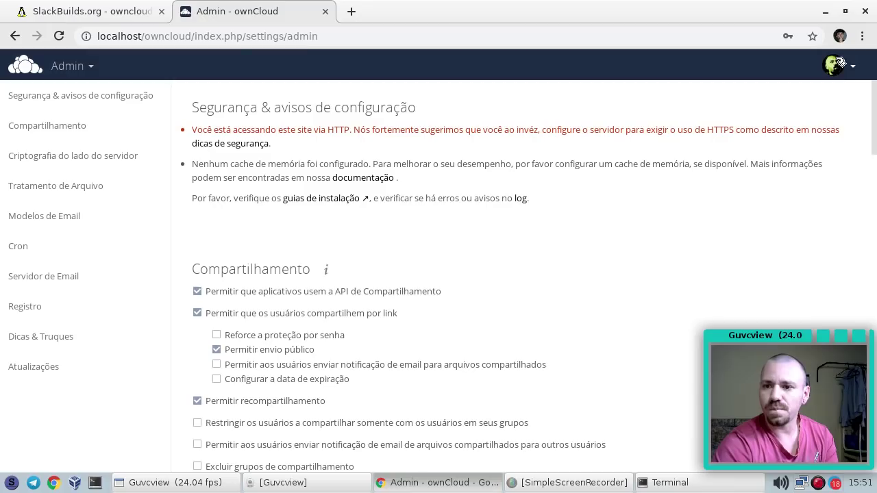
pyautogui.click(844, 66)
pyautogui.click(844, 122)
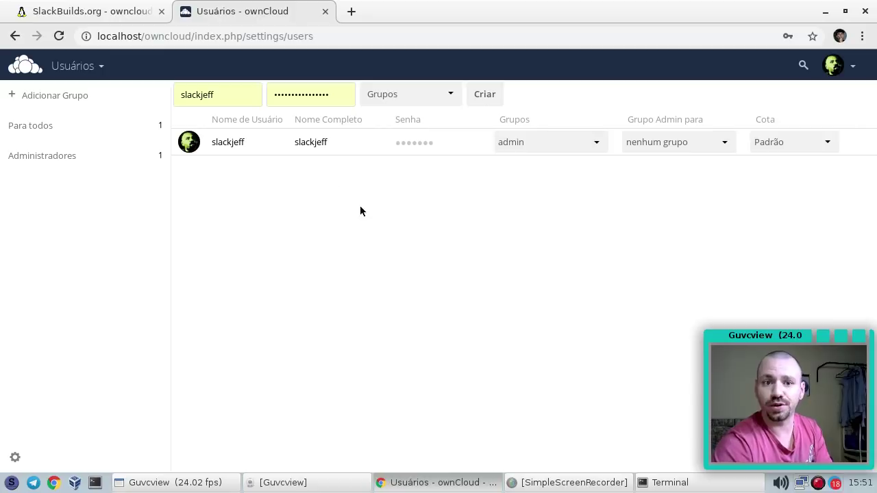
pyautogui.click(826, 11)
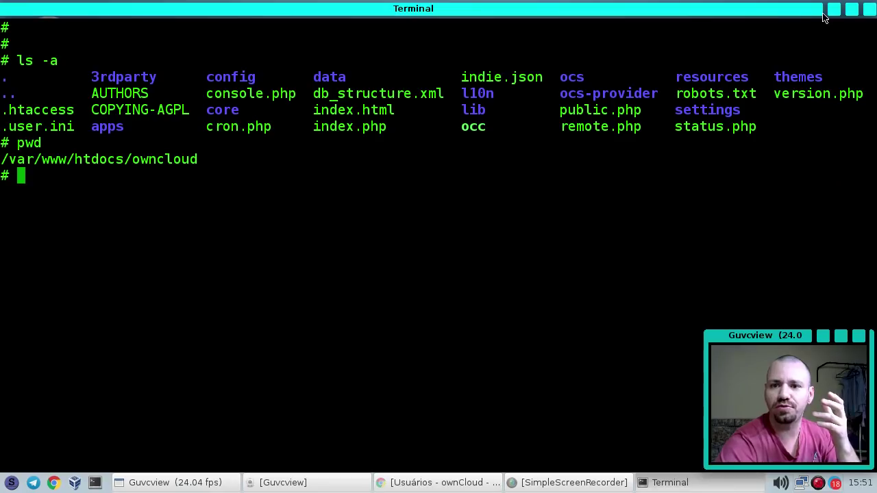
pyautogui.click(834, 10)
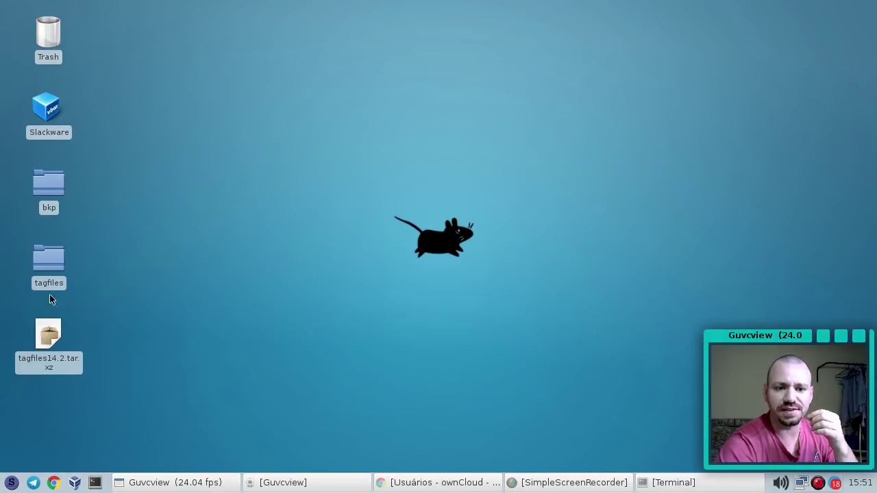
# Start the Slackware VM, boot Linux from LILO, and return to ownCloud's Users page
pyautogui.doubleClick(46, 108)
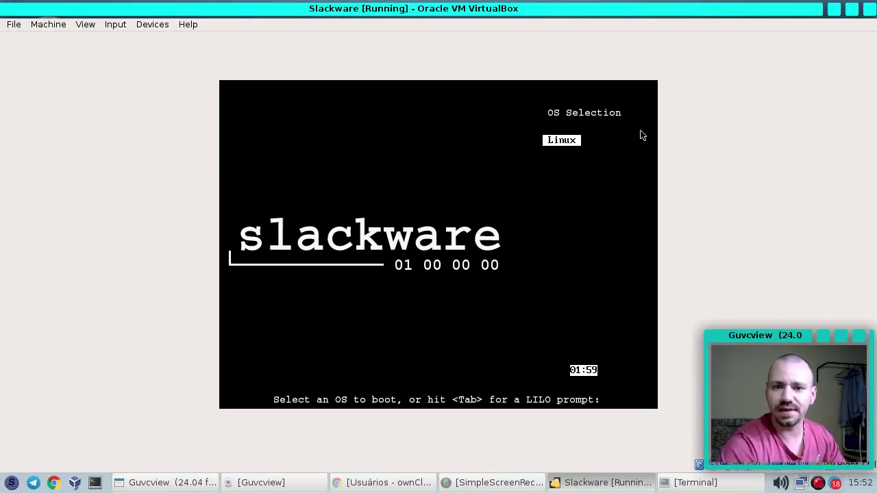
pyautogui.press('Return')
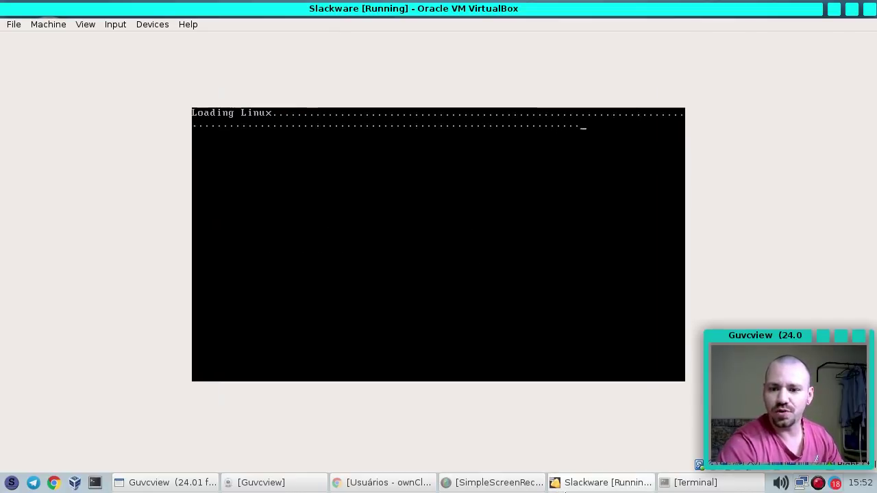
pyautogui.click(603, 482)
pyautogui.click(383, 483)
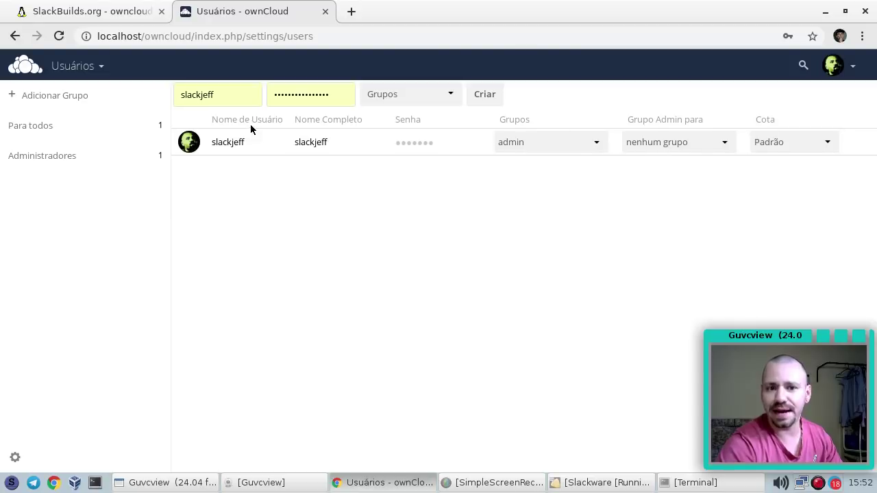
# Create user teste with a password, in a newly created familia group
pyautogui.click(226, 95)
pyautogui.doubleClick(231, 99)
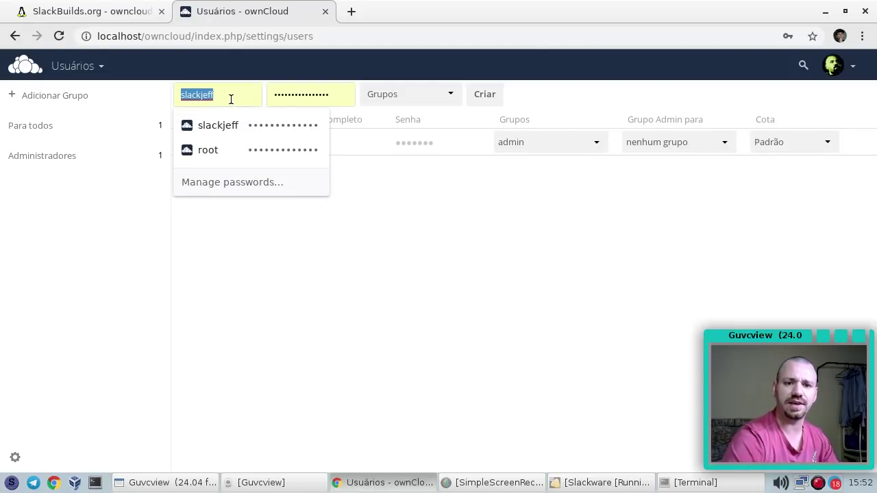
pyautogui.press('BackSpace')
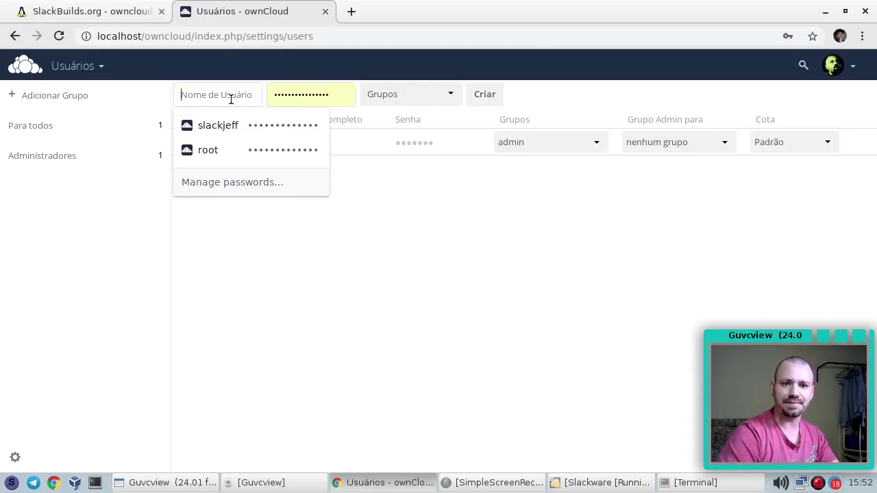
pyautogui.write('teste')
pyautogui.press('Tab')
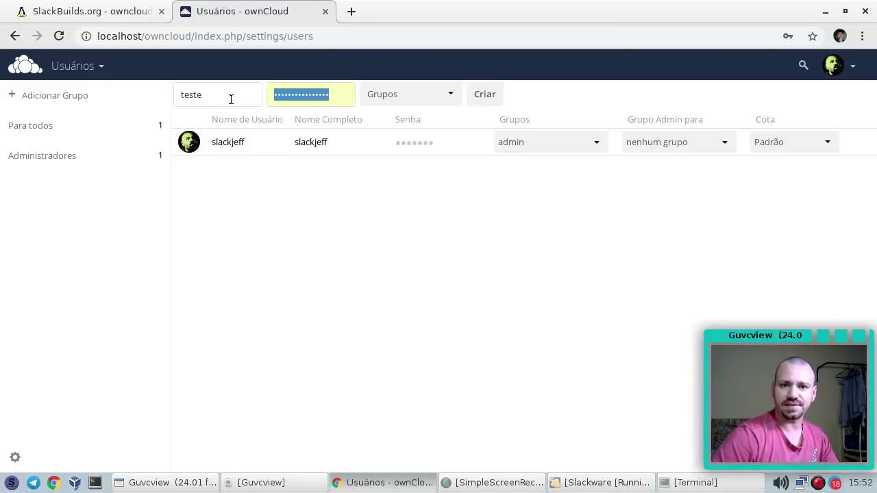
pyautogui.write('123')
pyautogui.click(425, 94)
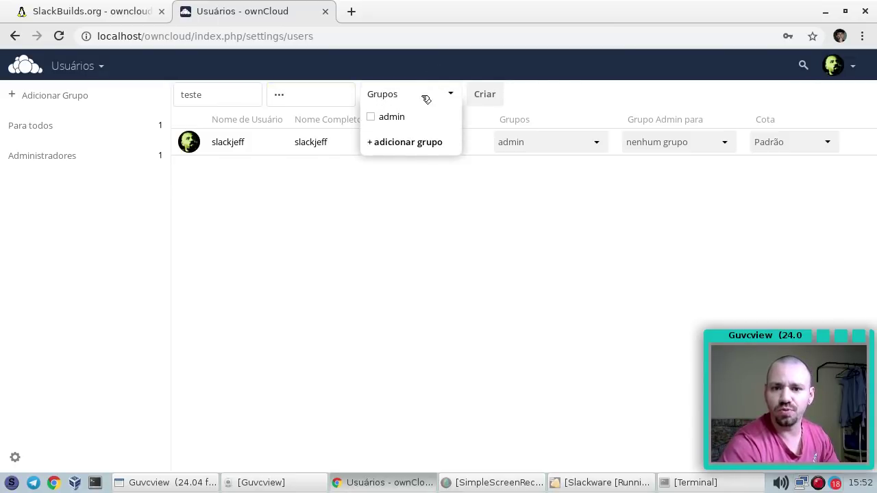
pyautogui.click(403, 144)
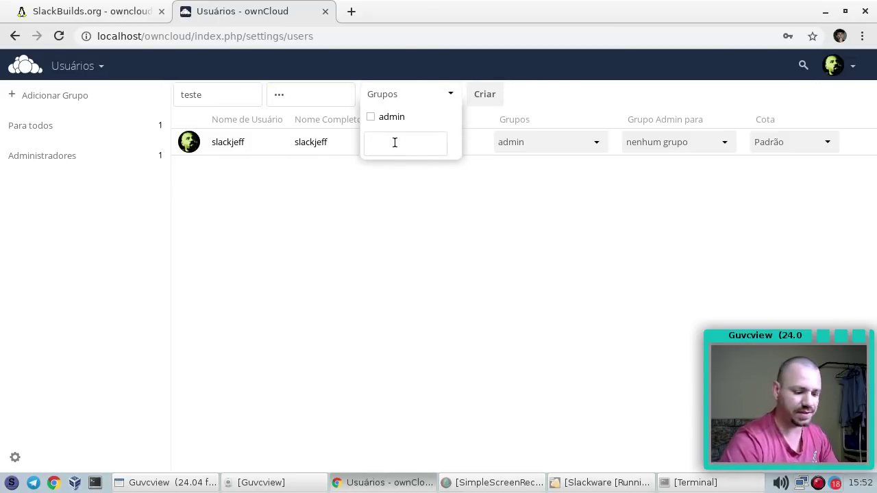
pyautogui.write('familia')
pyautogui.press('Return')
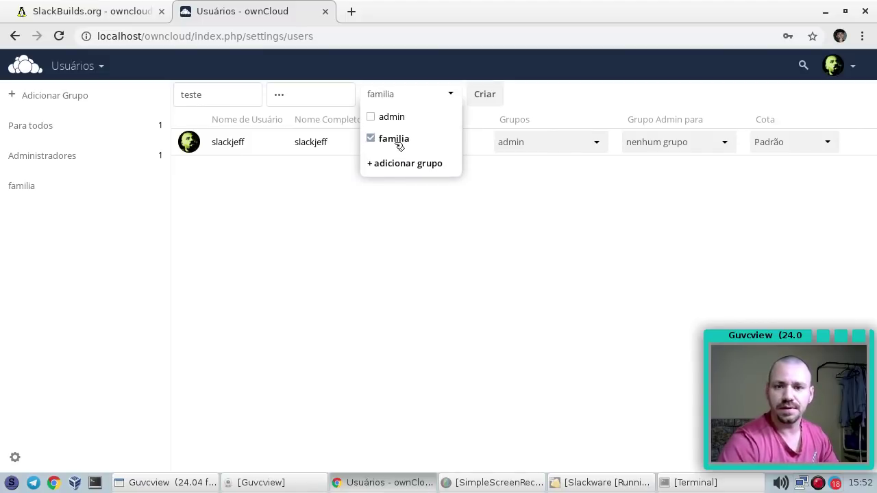
pyautogui.click(488, 94)
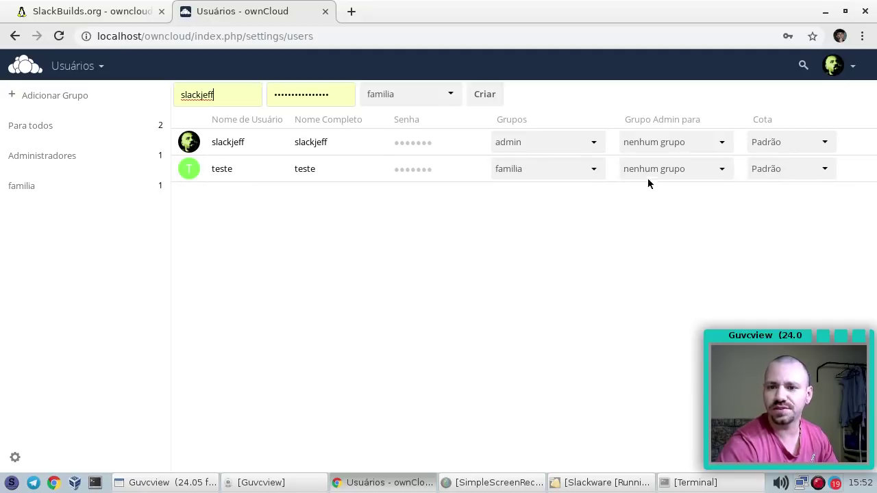
# Give teste a 5 GB quota and check the familia, admin and all-users filters
pyautogui.click(679, 171)
pyautogui.click(685, 171)
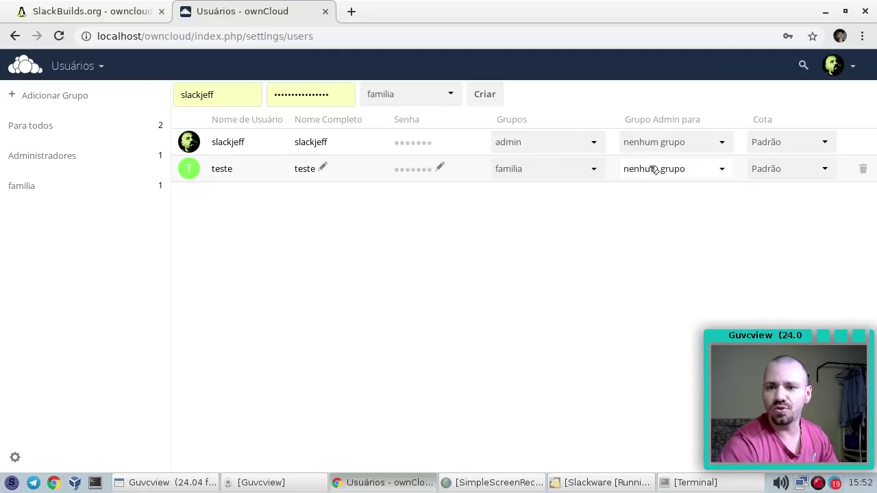
pyautogui.click(654, 170)
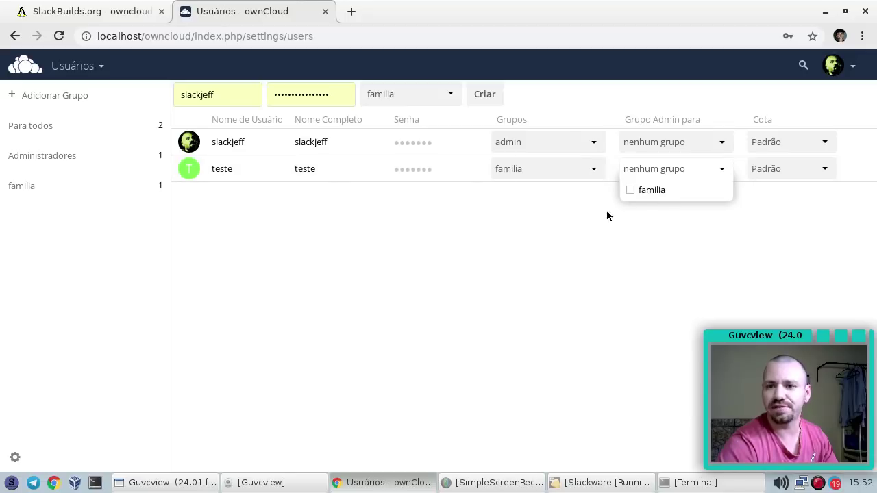
pyautogui.click(766, 170)
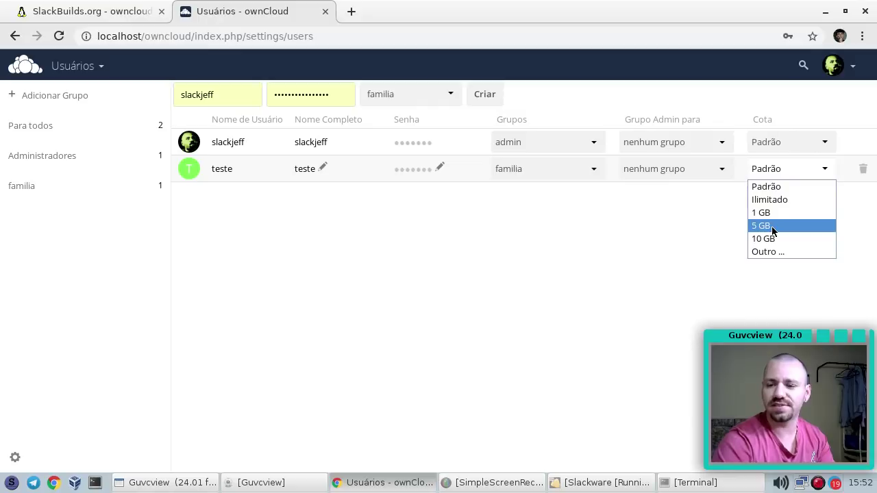
pyautogui.click(773, 228)
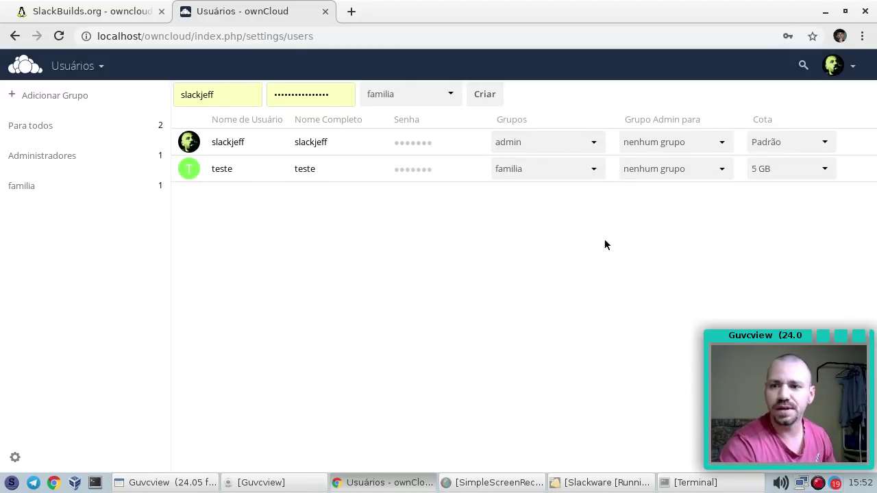
pyautogui.click(22, 187)
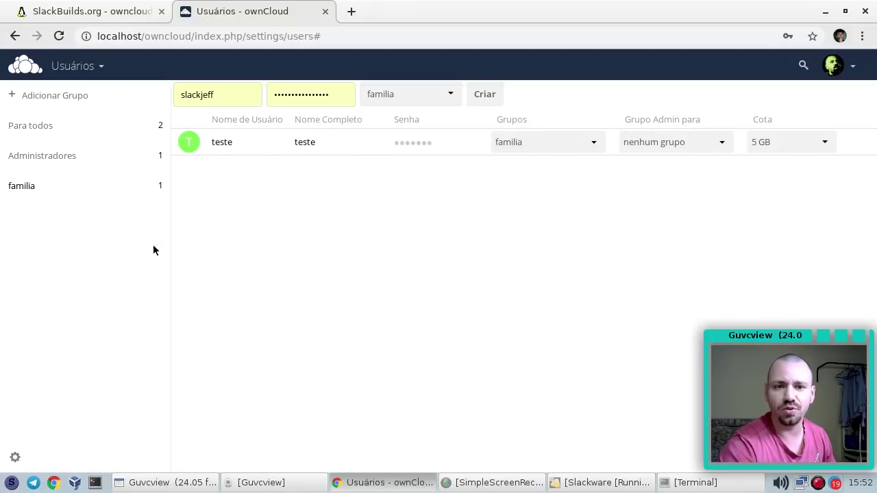
pyautogui.click(60, 161)
pyautogui.click(39, 127)
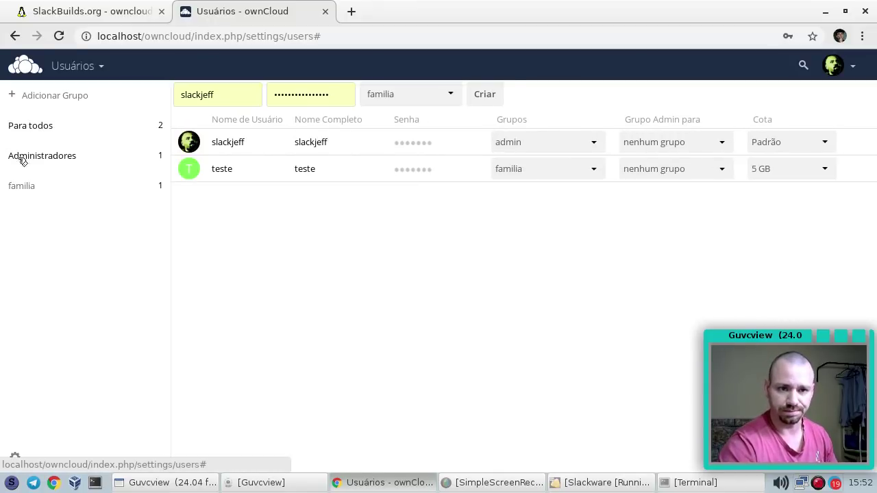
pyautogui.click(603, 483)
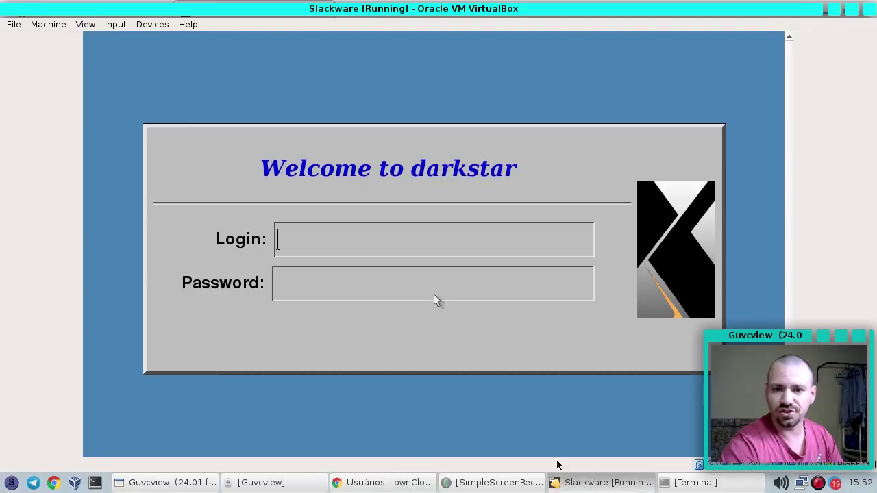
# Log into the Slackware guest as root
pyautogui.write('root')
pyautogui.press('Return')
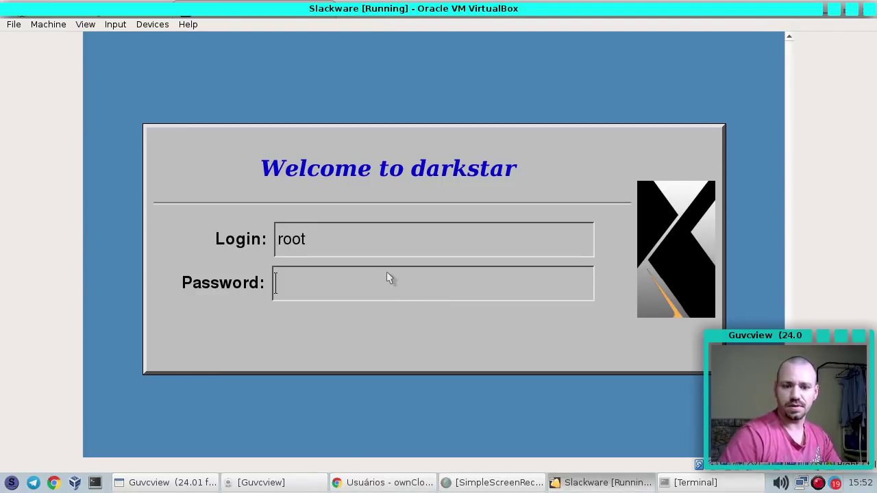
pyautogui.press('Return')
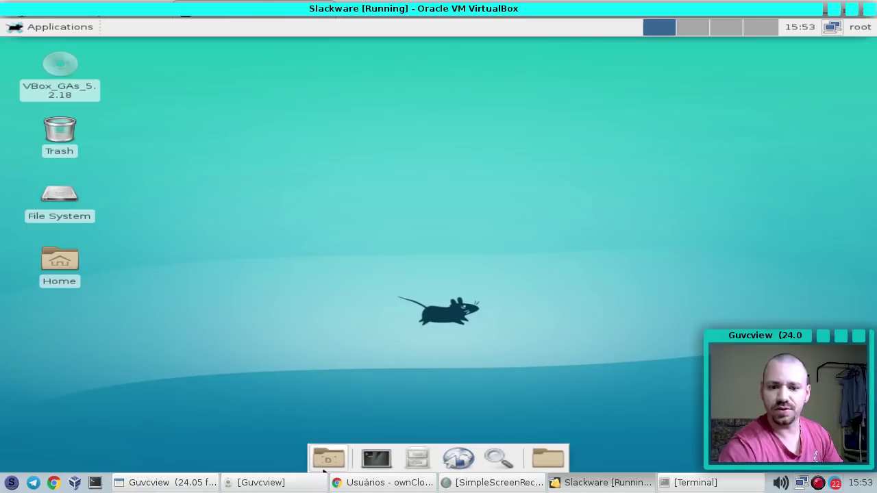
# Run ifconfig in a guest terminal to confirm eth0 is 192.168.0.7, then close it
pyautogui.click(376, 459)
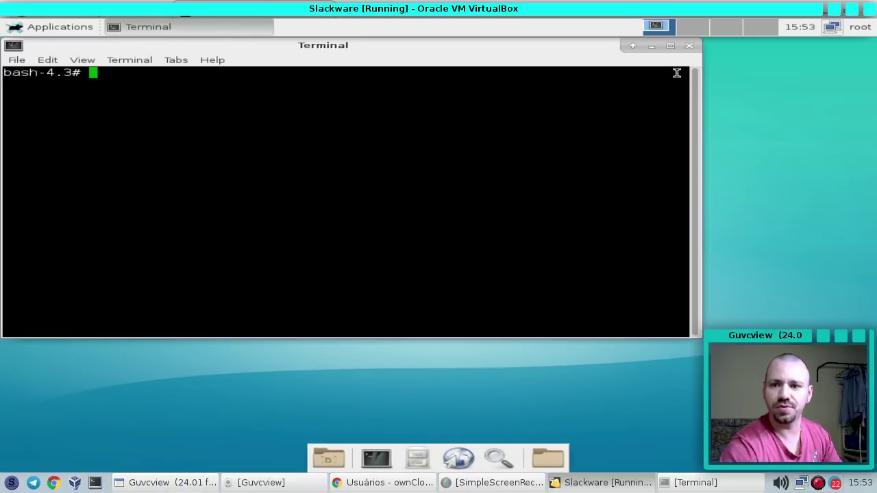
pyautogui.write('ifconfig')
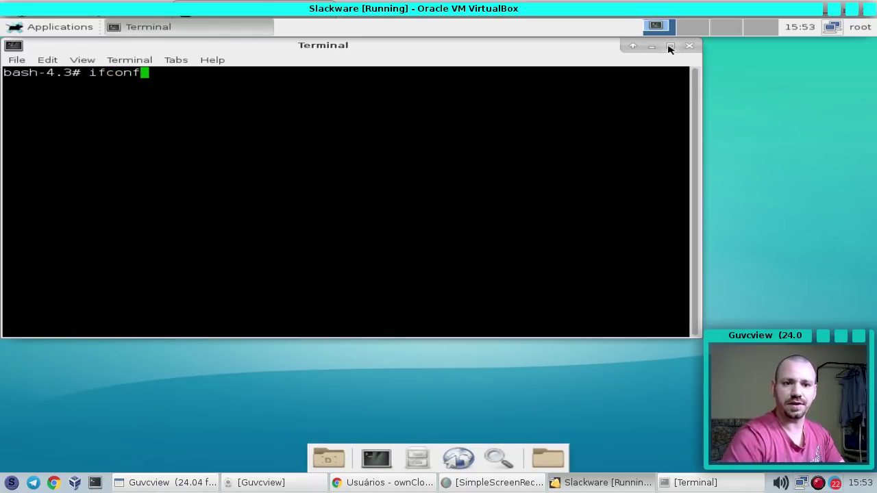
pyautogui.press('Return')
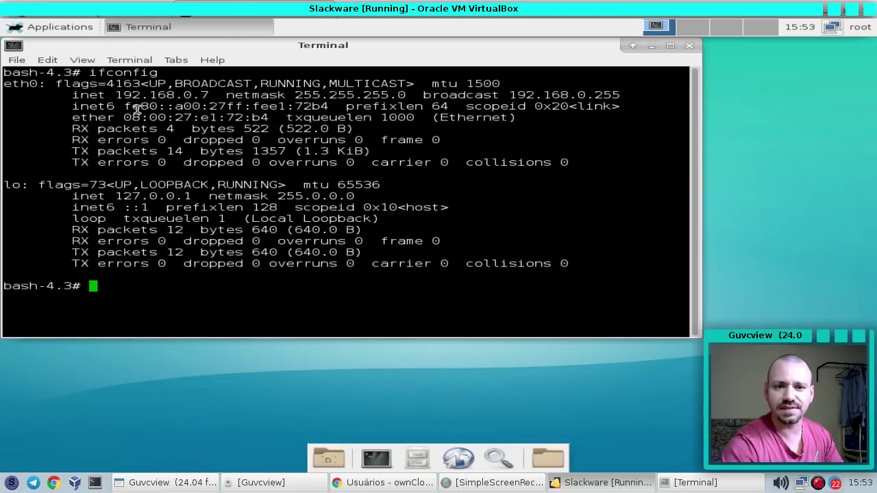
pyautogui.press('Up')
pyautogui.press('Return')
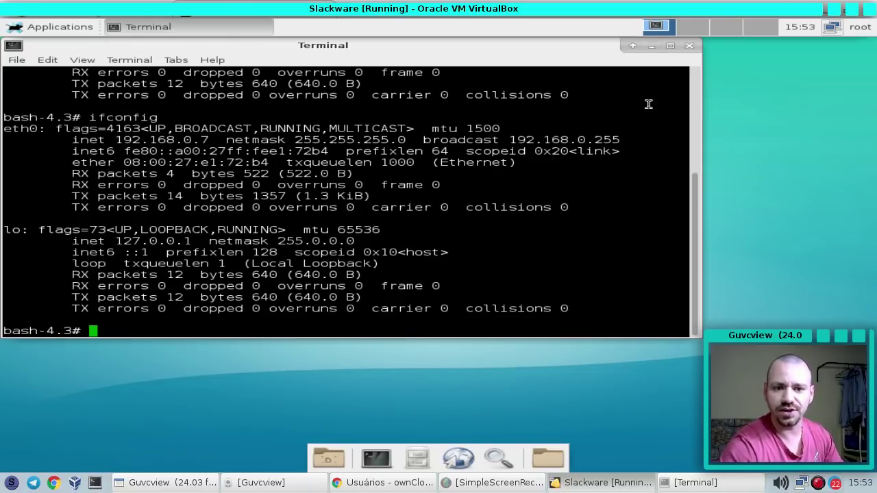
pyautogui.hotkey('ctrl', 'l')
pyautogui.press('Return')
pyautogui.press('Up')
pyautogui.press('Return')
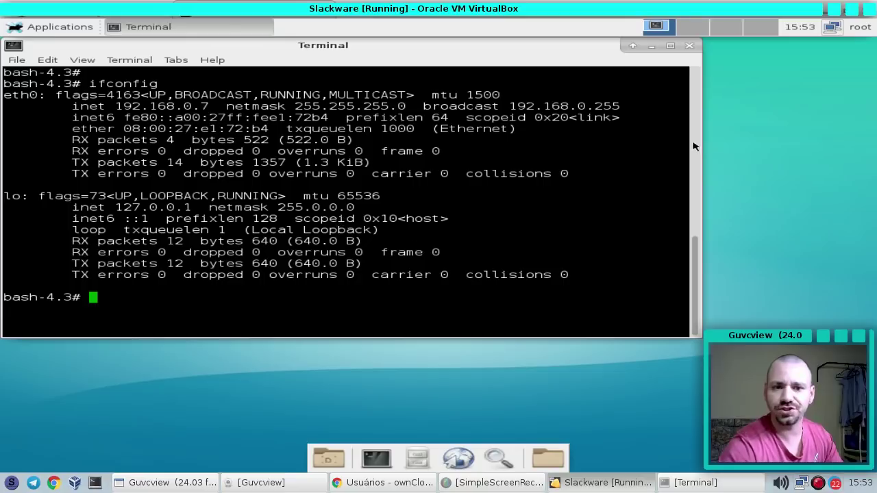
pyautogui.click(690, 47)
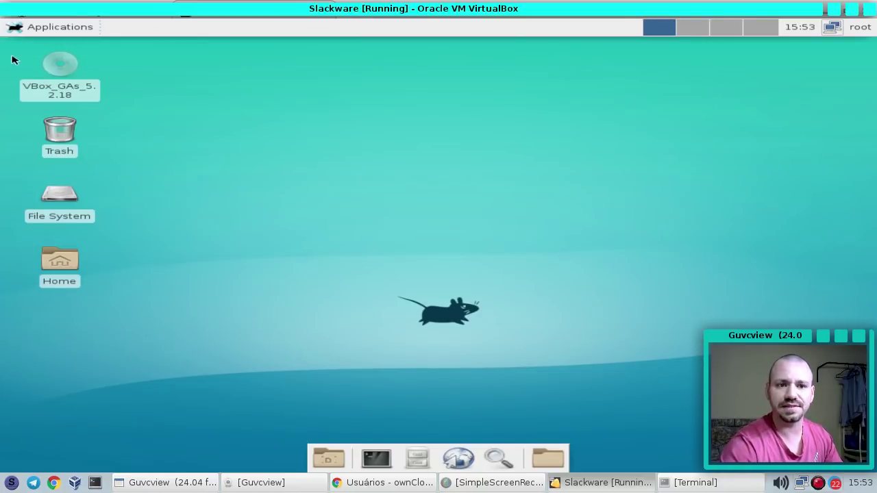
# Move the Slackware VM window aside and close its applications list
pyautogui.click(31, 26)
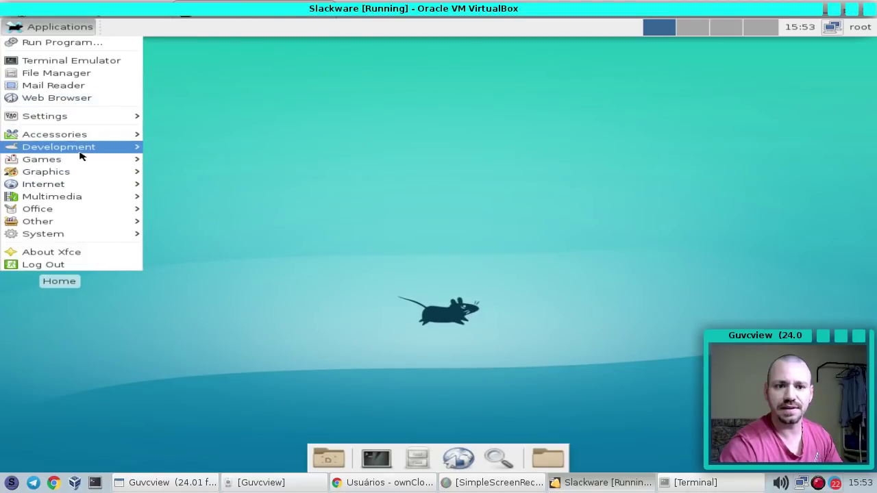
pyautogui.moveTo(74, 189)
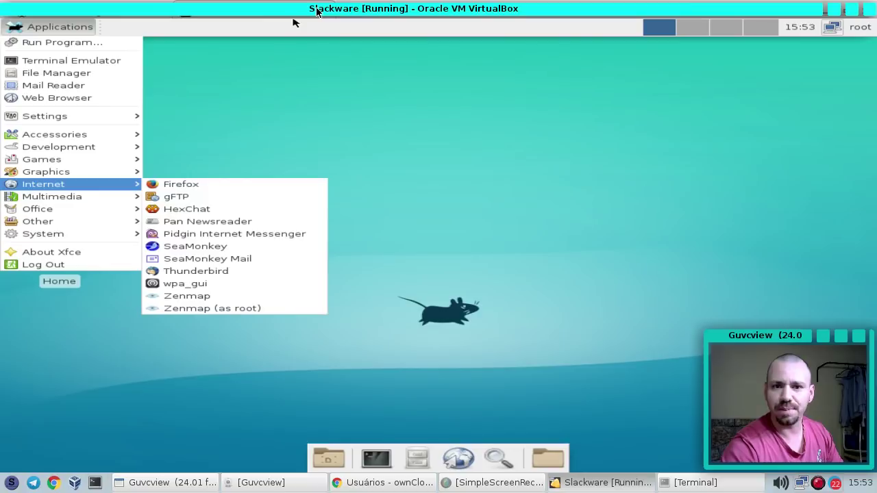
pyautogui.moveTo(568, 9); pyautogui.dragTo(459, 13)
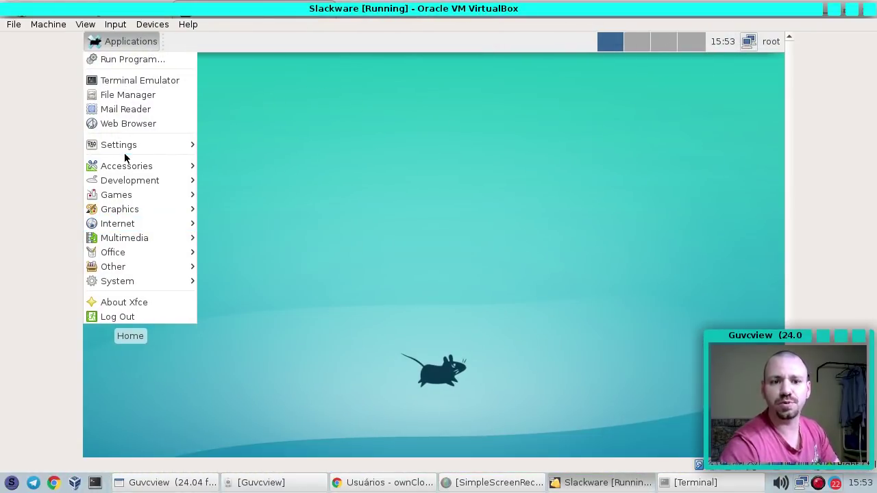
pyautogui.click(243, 229)
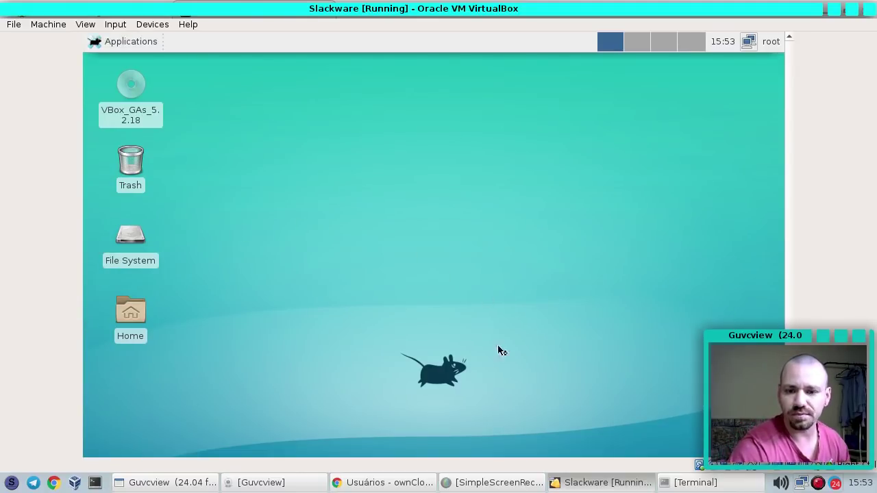
# Run ifconfig in the host terminal to find the host's address, 192.168.0.5
pyautogui.click(692, 482)
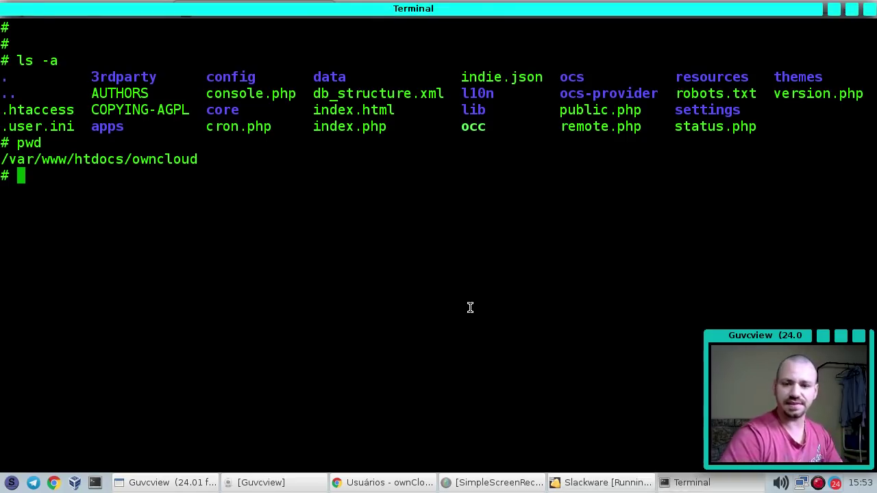
pyautogui.hotkey('ctrl', 'l')
pyautogui.press('Return')
pyautogui.press('Return')
pyautogui.write('ifconfig')
pyautogui.press('Return')
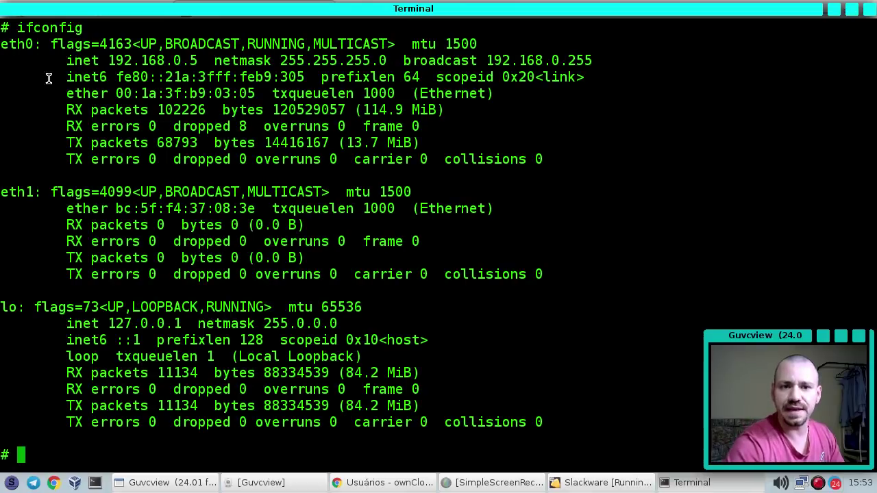
# Launch Firefox in the VM, dismiss the default-browser prompt and extra tabs, and enter 192.168.0.5
pyautogui.click(603, 482)
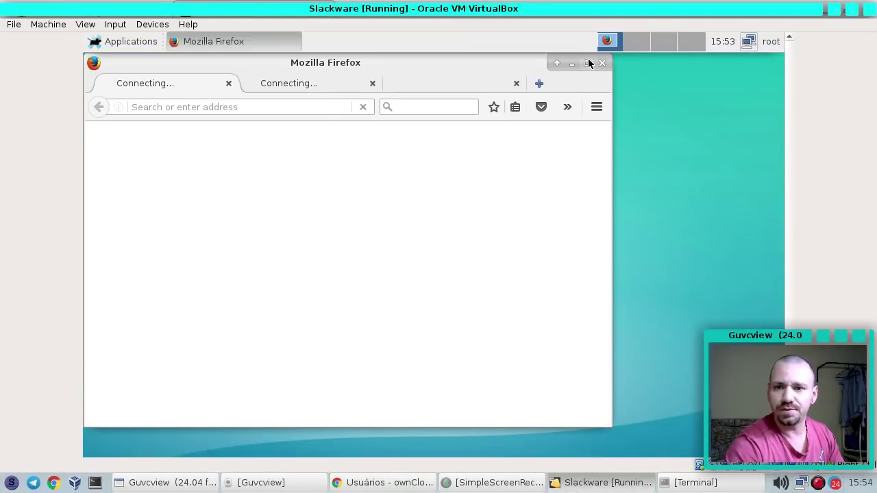
pyautogui.click(588, 60)
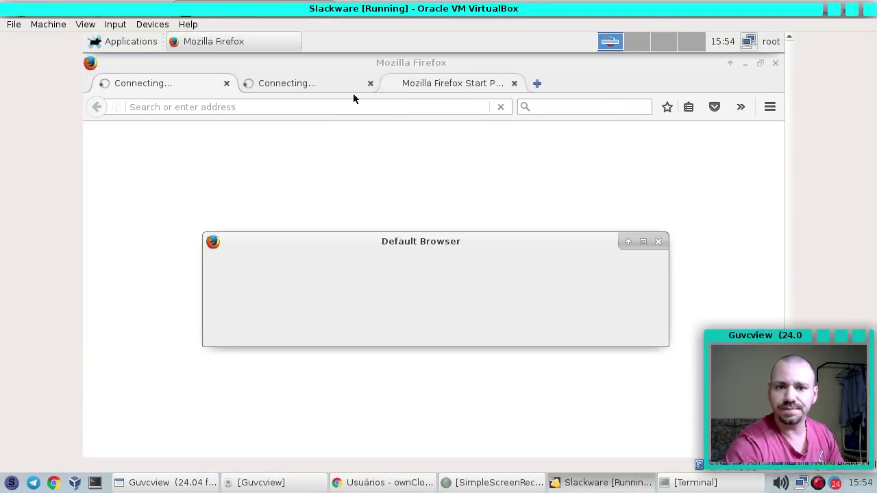
pyautogui.press('Escape')
pyautogui.click(370, 82)
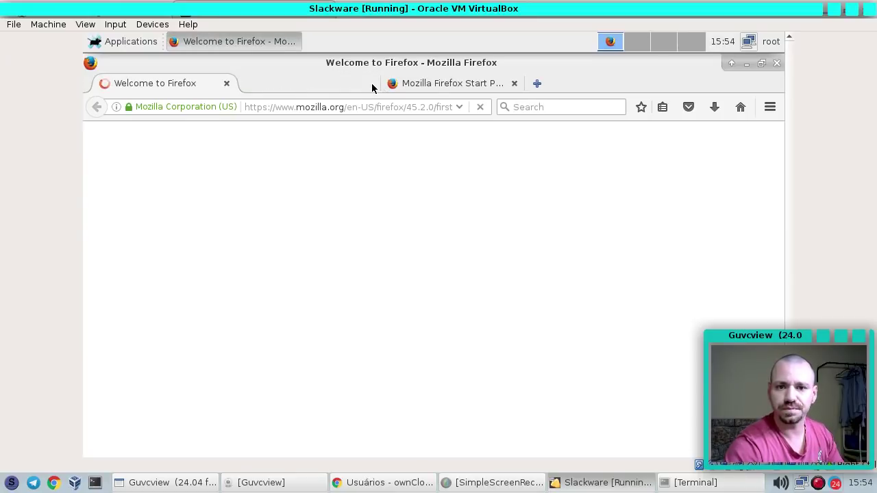
pyautogui.click(375, 83)
pyautogui.tripleClick(336, 106)
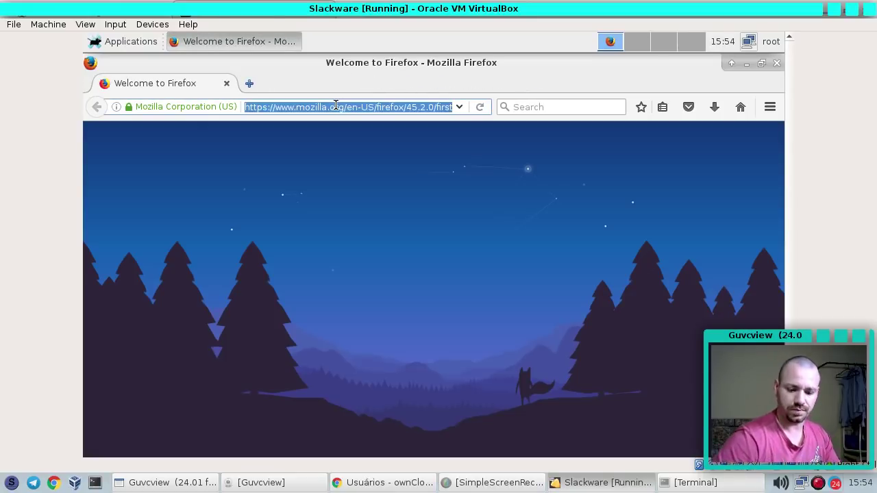
pyautogui.write('1')
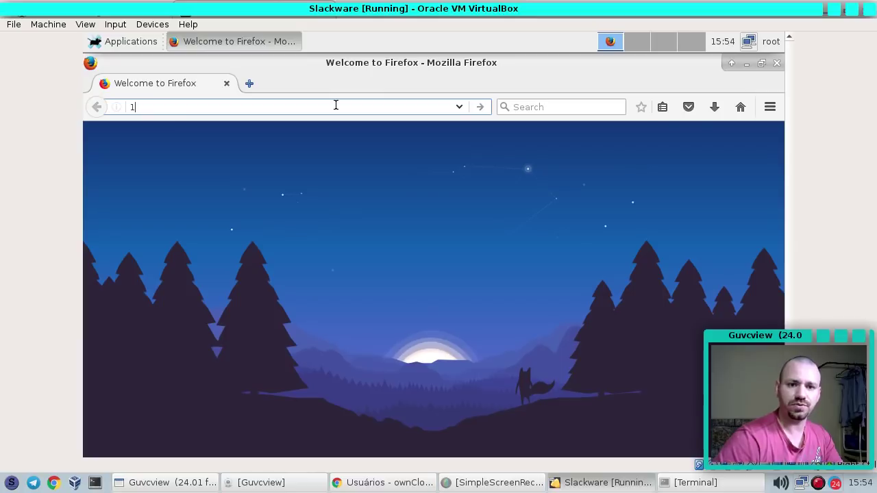
pyautogui.write('92.168.0.5')
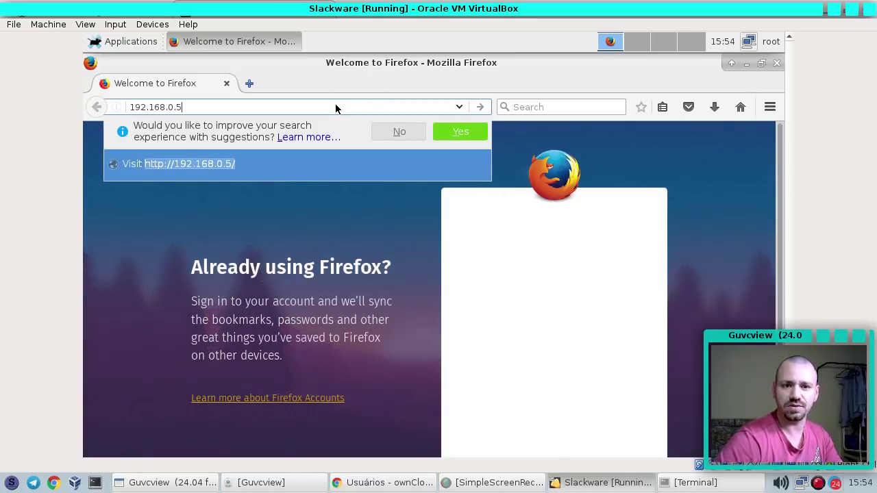
# Load 192.168.0.5 and open the owncloud/ folder, which shows the untrusted-domain warning
pyautogui.press('Return')
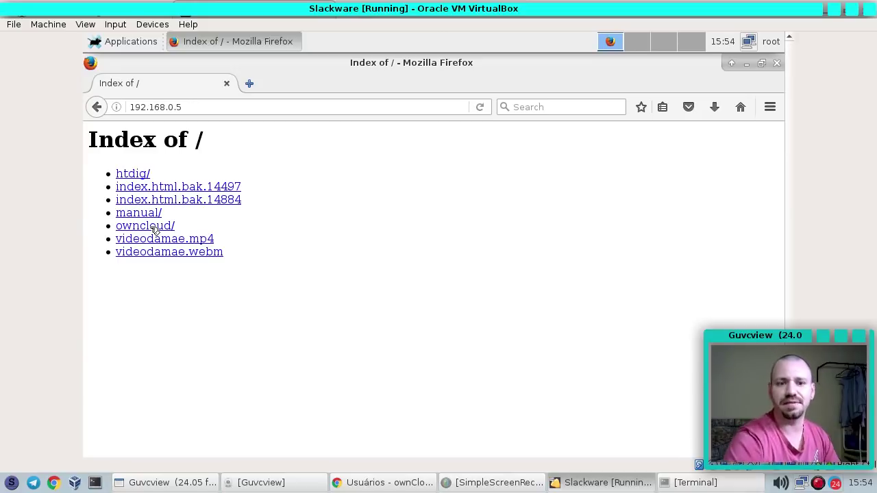
pyautogui.click(153, 231)
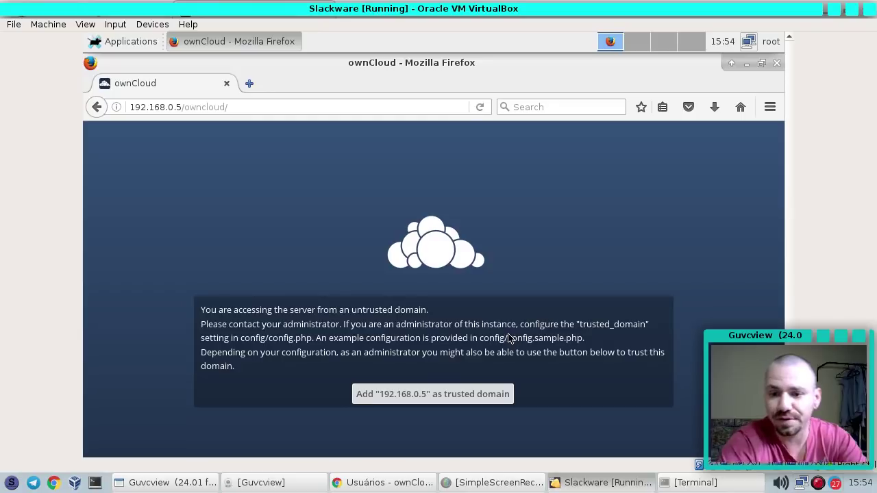
pyautogui.click(693, 483)
# Clear the host terminal and run pwd and ls in the owncloud directory
pyautogui.hotkey('ctrl', 'l')
pyautogui.press('Return')
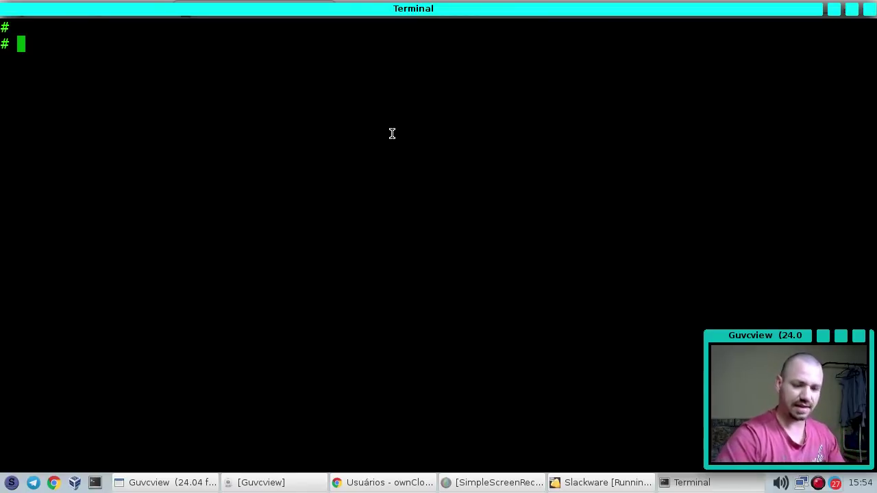
pyautogui.write('pwd')
pyautogui.press('Return')
pyautogui.write('ls')
pyautogui.press('Return')
# Tab-complete config/config.php and open it with nano
pyautogui.write('cd coni')
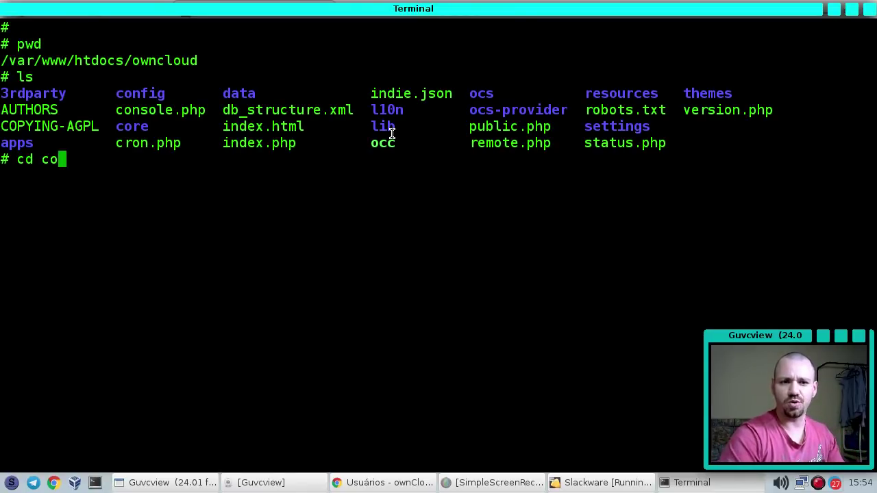
pyautogui.press('Tab')
pyautogui.press('Tab')
pyautogui.press('Tab')
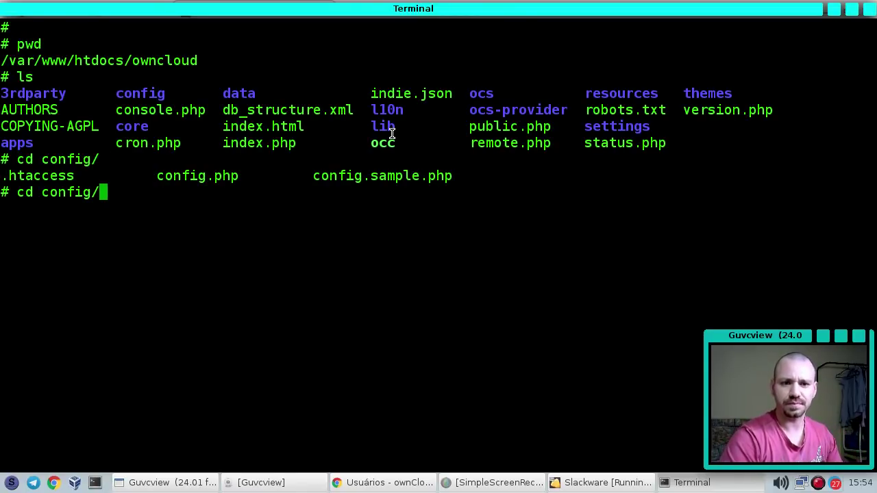
pyautogui.write('con')
pyautogui.press('Tab')
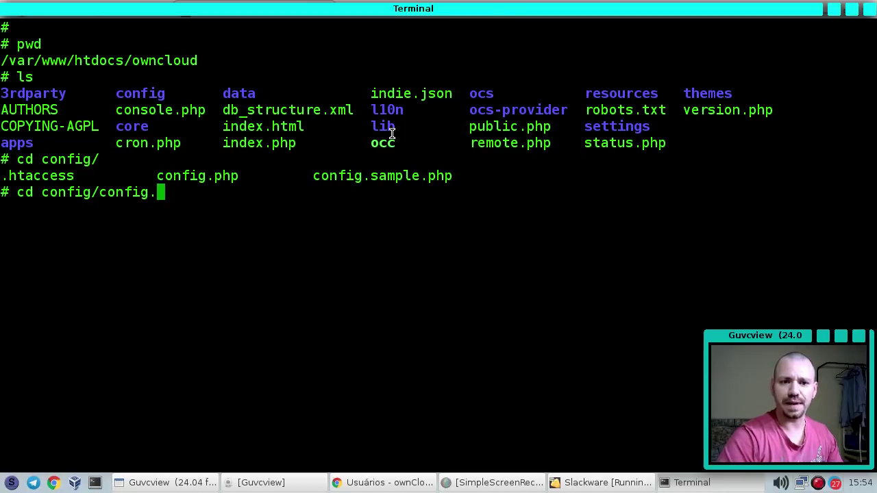
pyautogui.write('p')
pyautogui.press('Tab')
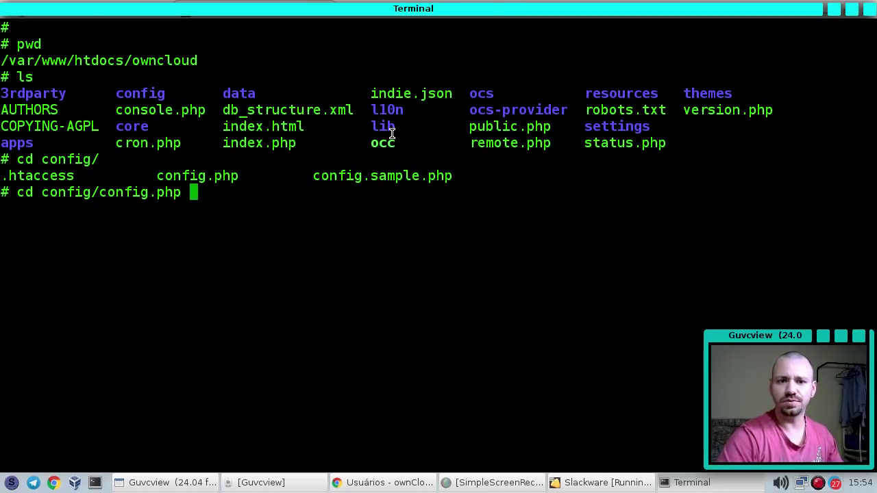
pyautogui.press('Return')
pyautogui.press('Up')
pyautogui.press('Home')
pyautogui.press('Delete')
pyautogui.press('Delete')
pyautogui.press('Delete')
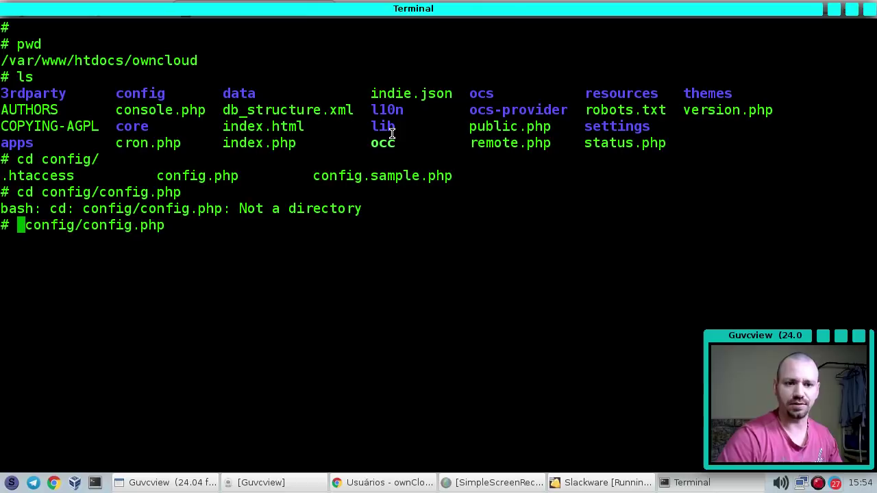
pyautogui.write('nano')
pyautogui.press('Return')
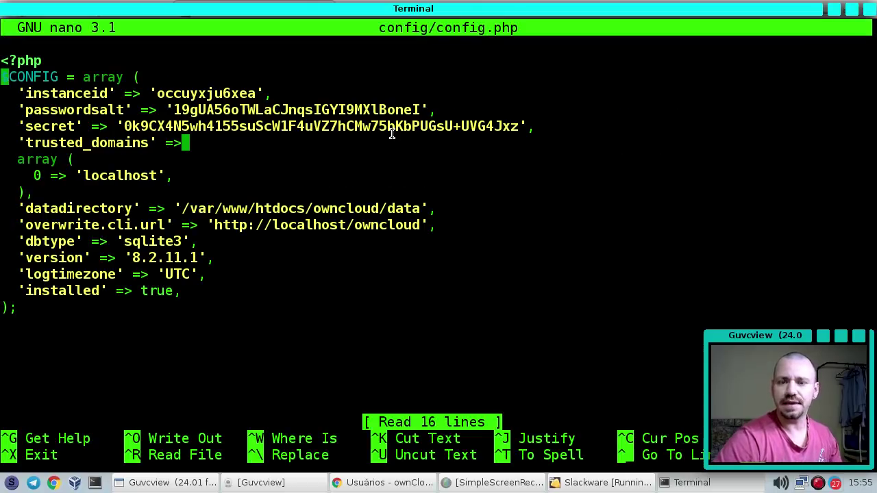
# Exit nano, recheck pwd, then reopen config.php and go to the end of the trusted_domains line
pyautogui.hotkey('ctrl', 'x')
pyautogui.write('pwd')
pyautogui.press('Return')
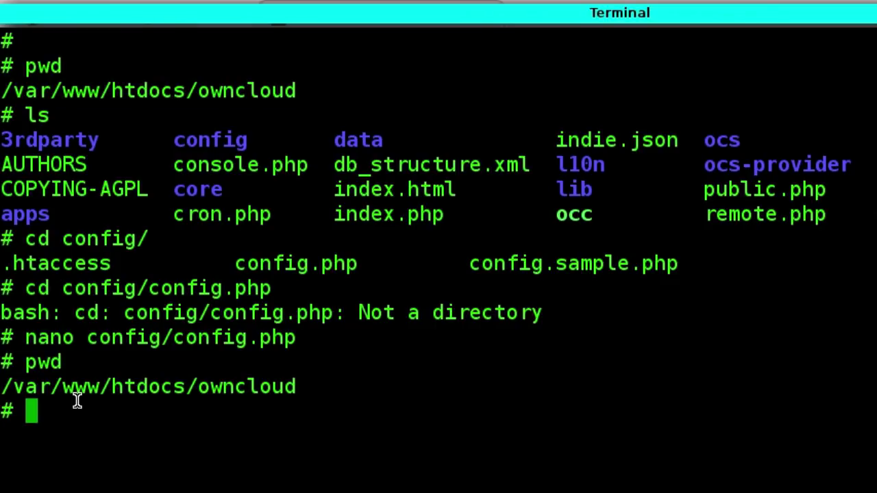
pyautogui.press('Up')
pyautogui.press('Up')
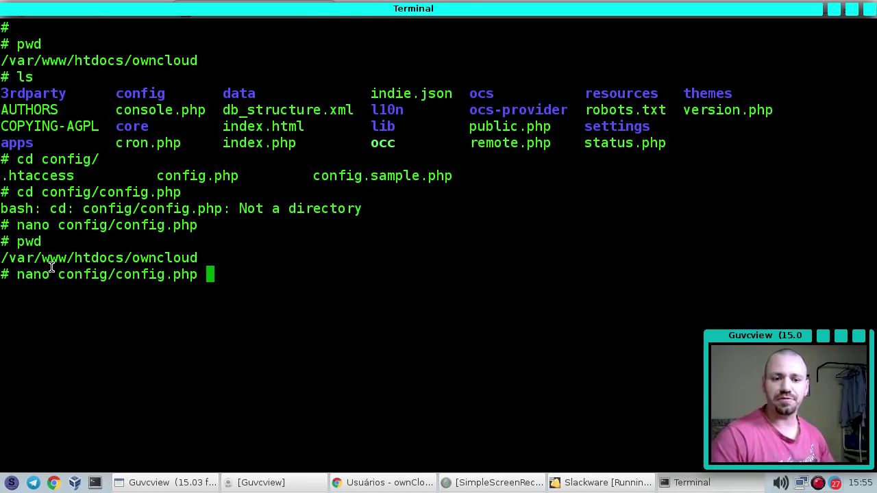
pyautogui.hotkey('ctrl', 'c')
pyautogui.press('Up')
pyautogui.press('Return')
pyautogui.write('c')
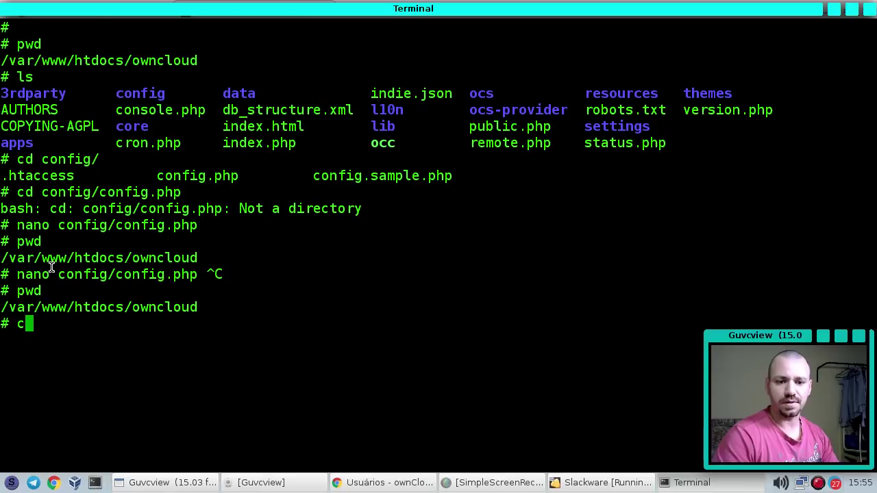
pyautogui.press('BackSpace')
pyautogui.press('Up')
pyautogui.press('Up')
pyautogui.press('Return')
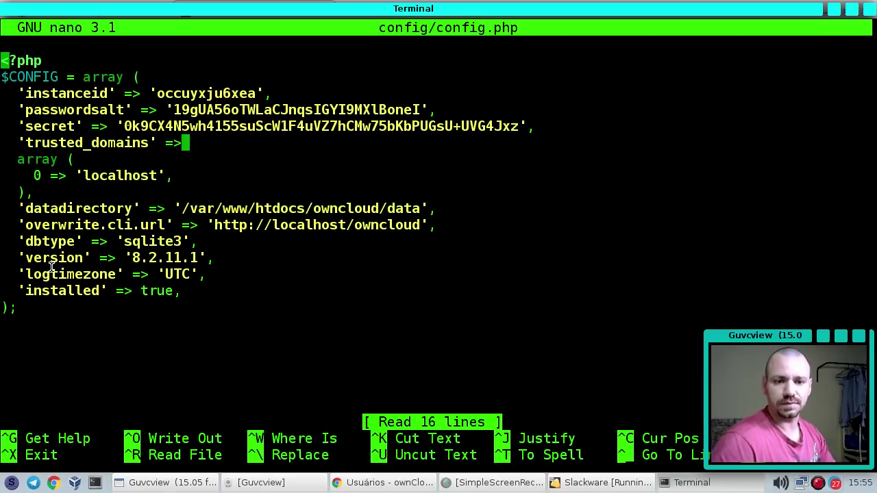
pyautogui.press('Down')
pyautogui.press('Down')
pyautogui.press('Down')
pyautogui.press('Down')
pyautogui.press('End')
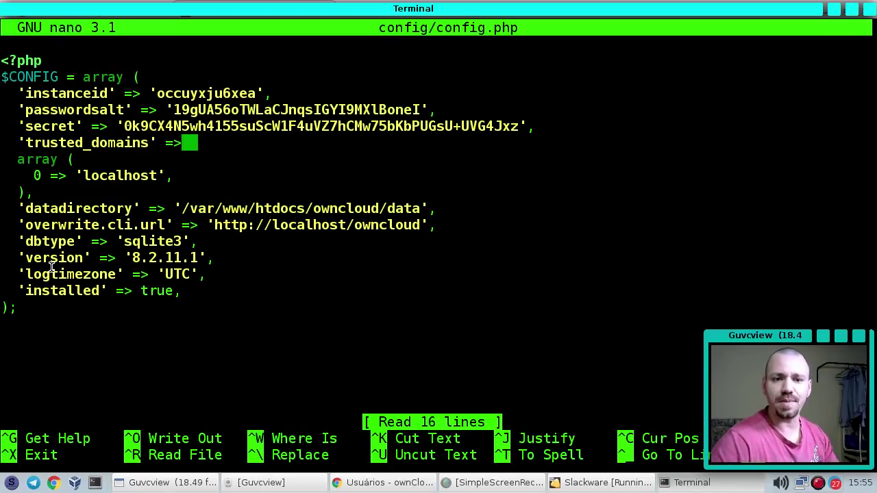
# Insert an indented line below 'localhost' in trusted_domains and start the entry 1 => '
pyautogui.press('BackSpace')
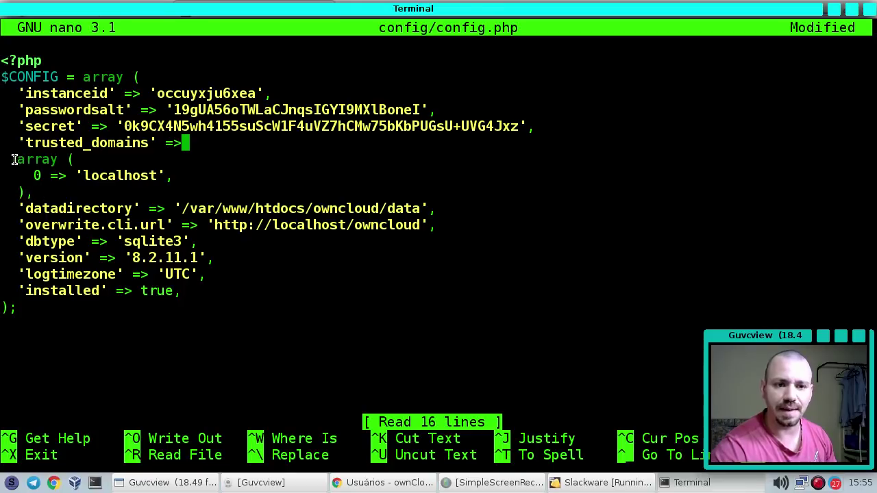
pyautogui.moveTo(17, 159); pyautogui.dragTo(42, 192)
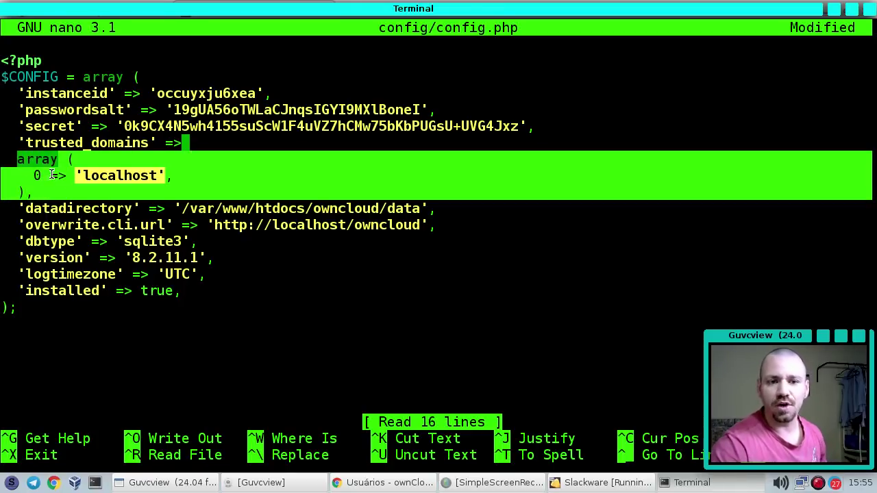
pyautogui.click(59, 180)
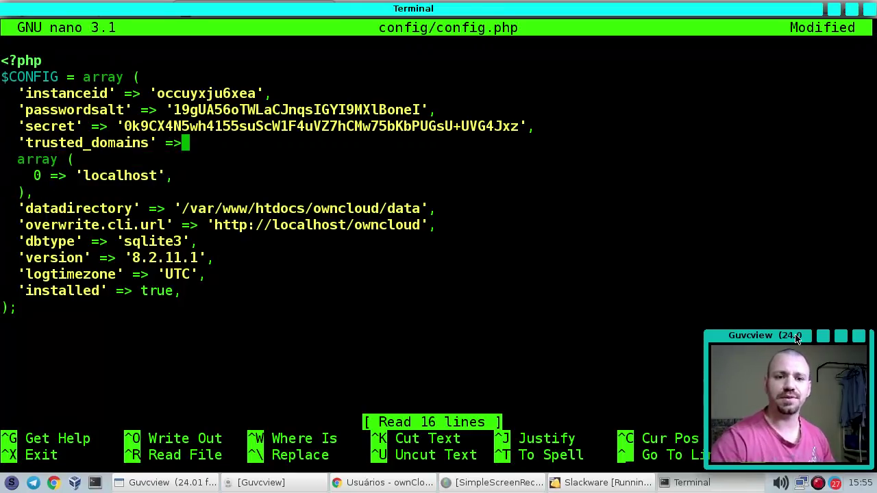
pyautogui.press('Down')
pyautogui.press('Down')
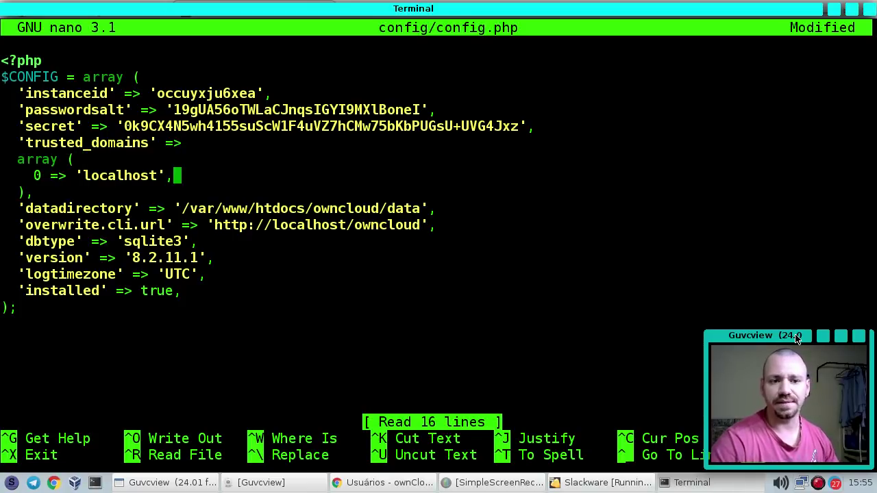
pyautogui.press('Delete')
pyautogui.press('Return')
pyautogui.press('Left')
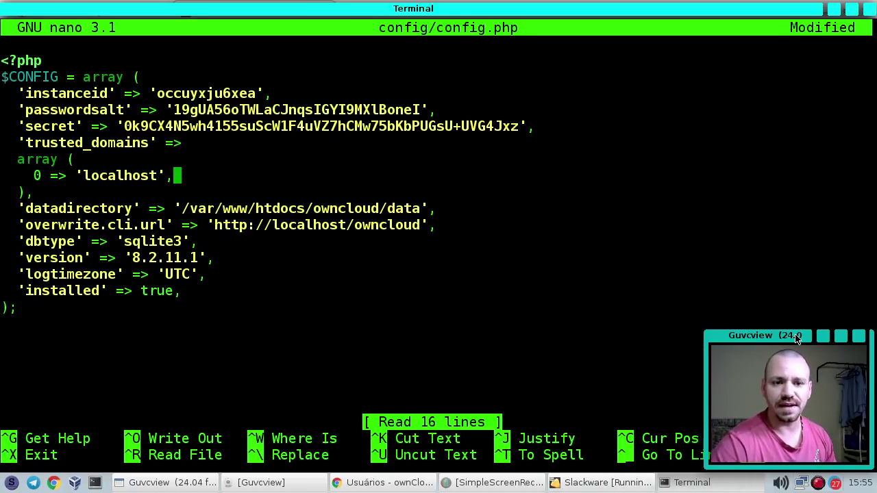
pyautogui.press('Return')
pyautogui.press('Up')
pyautogui.press('Left')
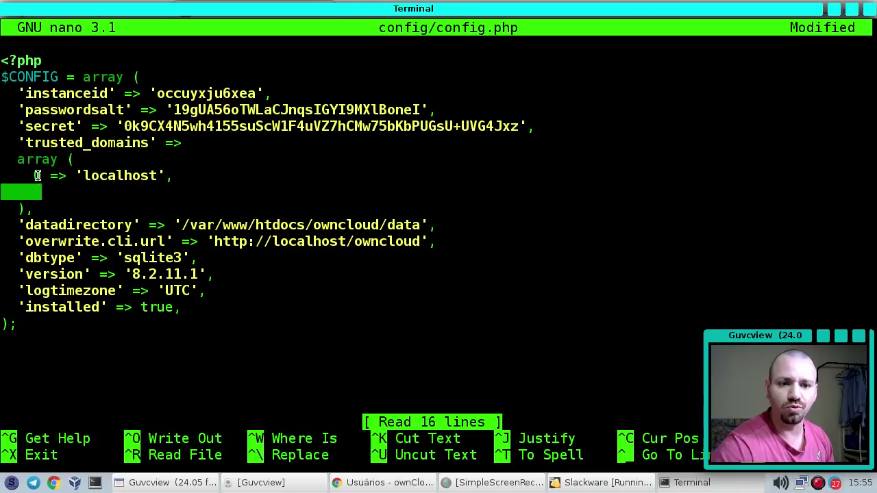
pyautogui.press('Right')
pyautogui.write('1')
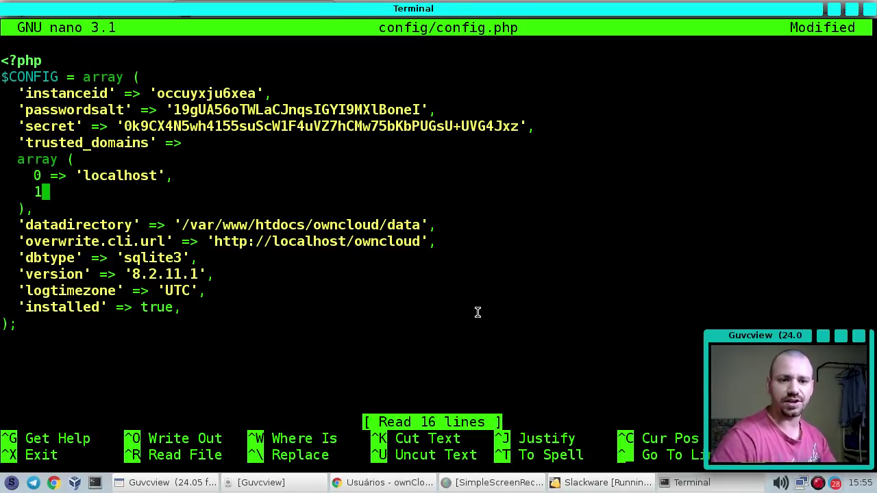
pyautogui.write(' =>')
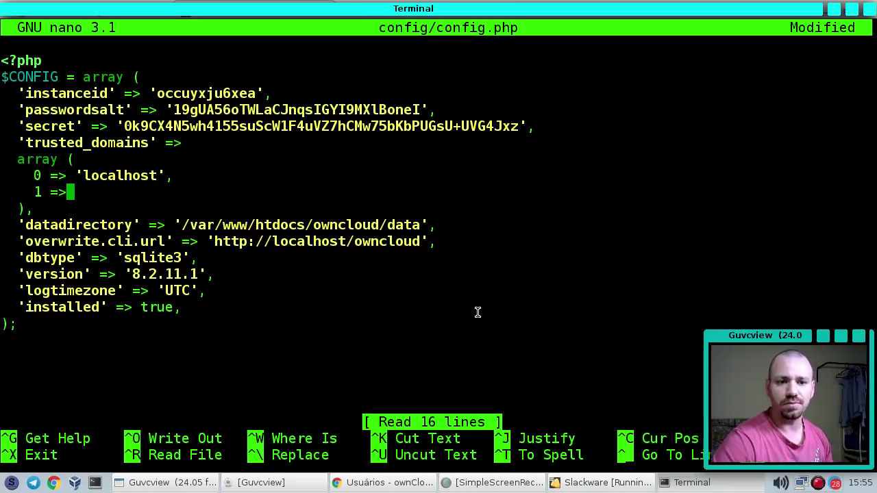
pyautogui.write(" '")
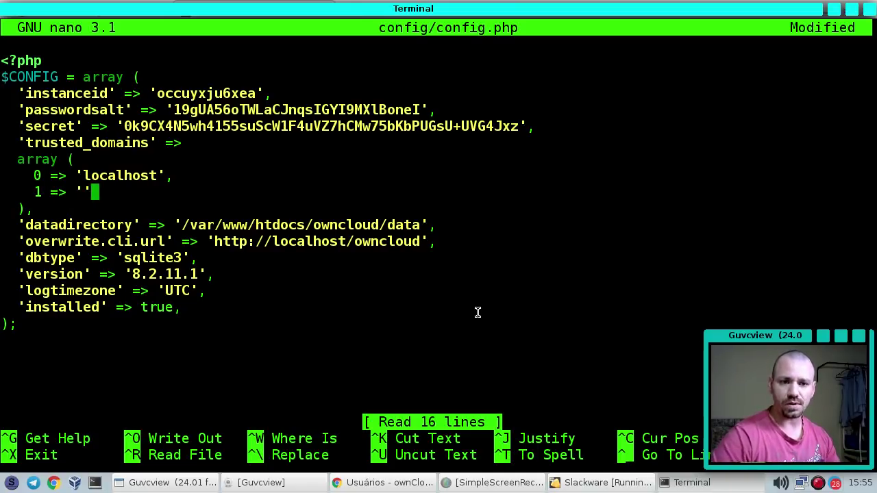
pyautogui.click(593, 484)
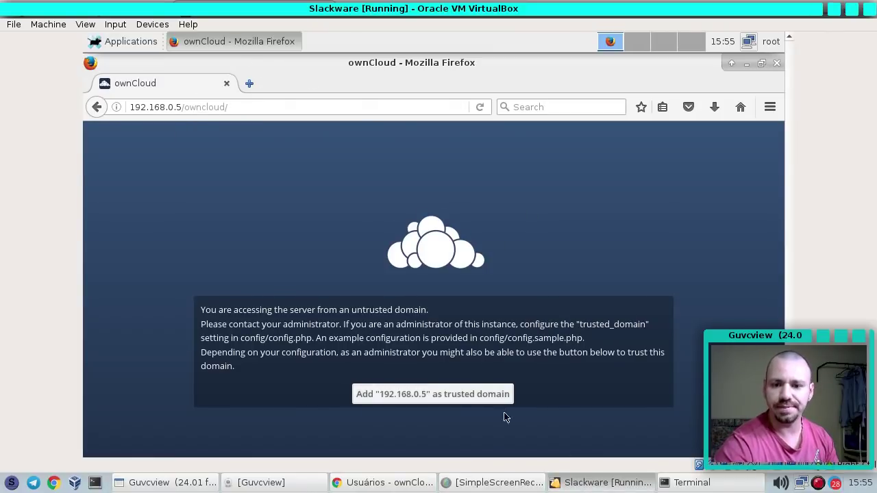
# Open a VM terminal, run ifconfig to read the VM's IP 192.168.0.7, and close it
pyautogui.click(215, 40)
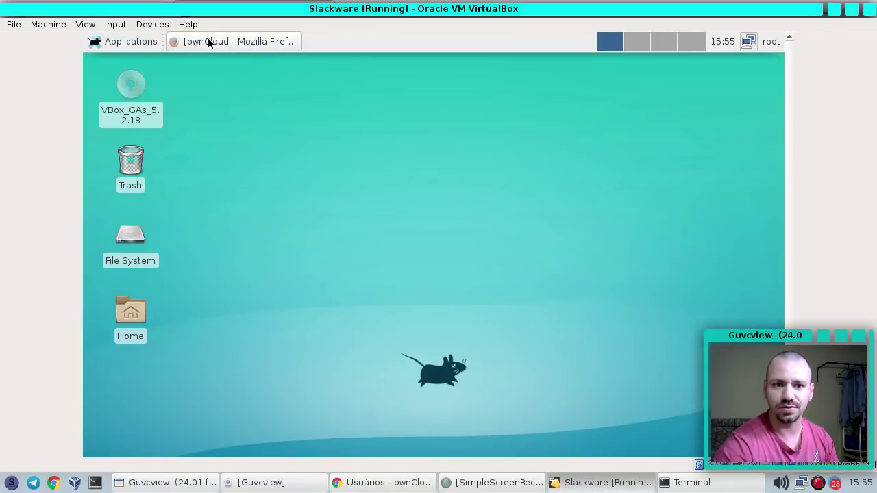
pyautogui.click(123, 41)
pyautogui.click(131, 80)
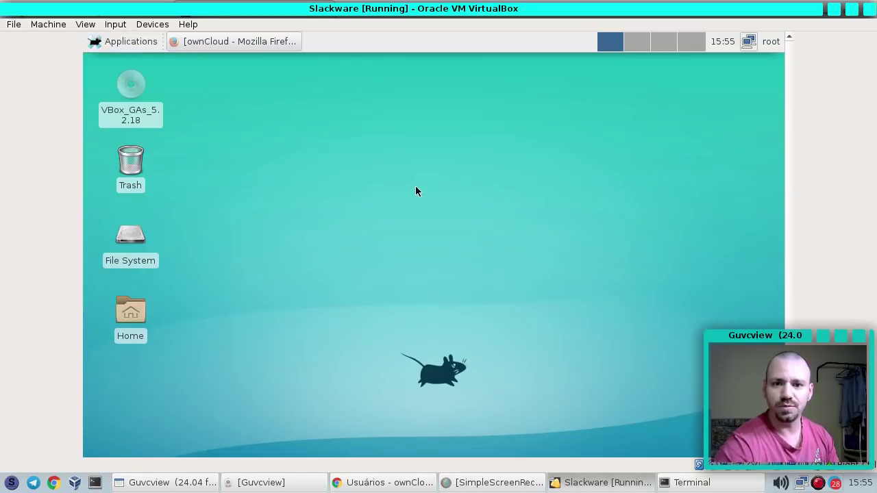
pyautogui.write('ifcon')
pyautogui.press('BackSpace')
pyautogui.write('fconfig')
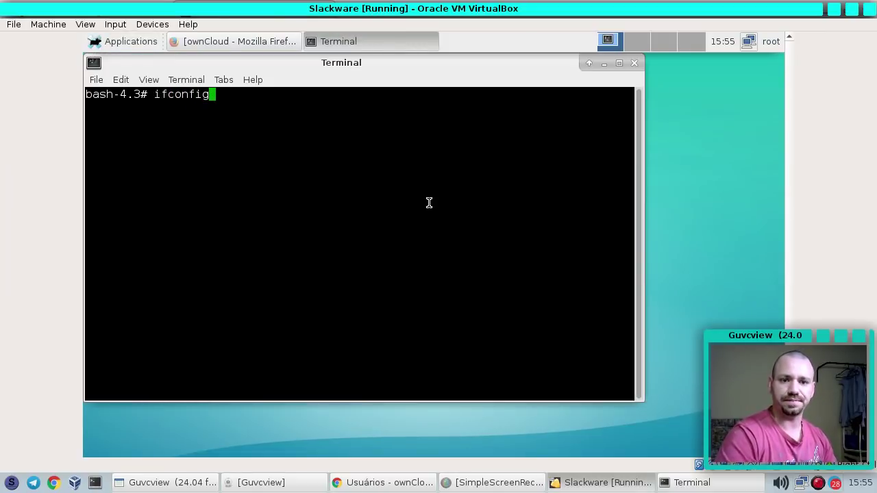
pyautogui.press('Return')
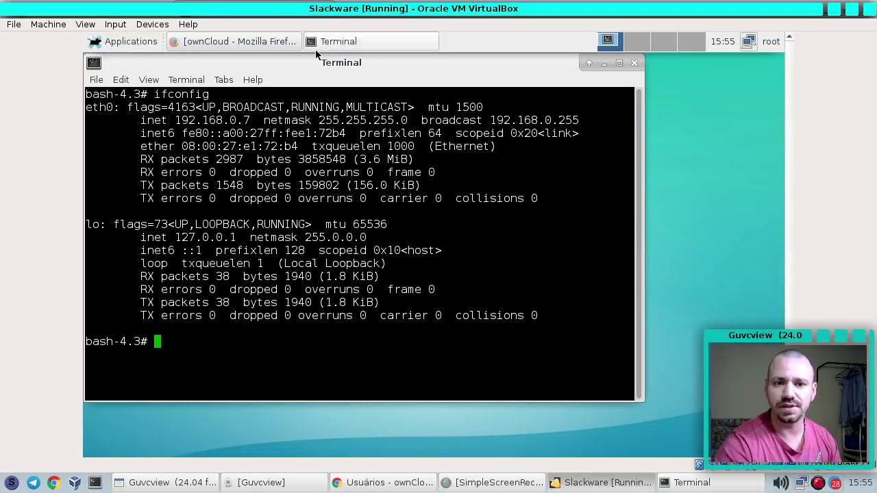
pyautogui.click(634, 64)
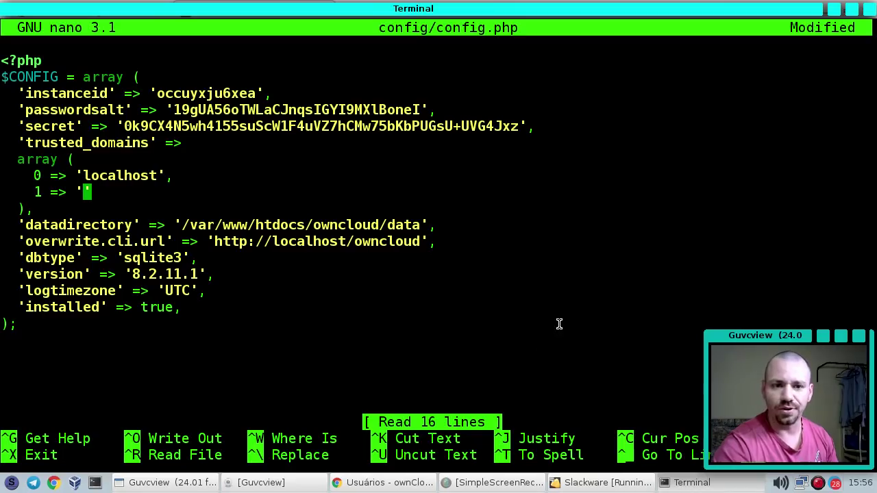
# Enter 192.168.0.7 as the second trusted domain, save config.php, and reload ownCloud
pyautogui.write('192.168.0')
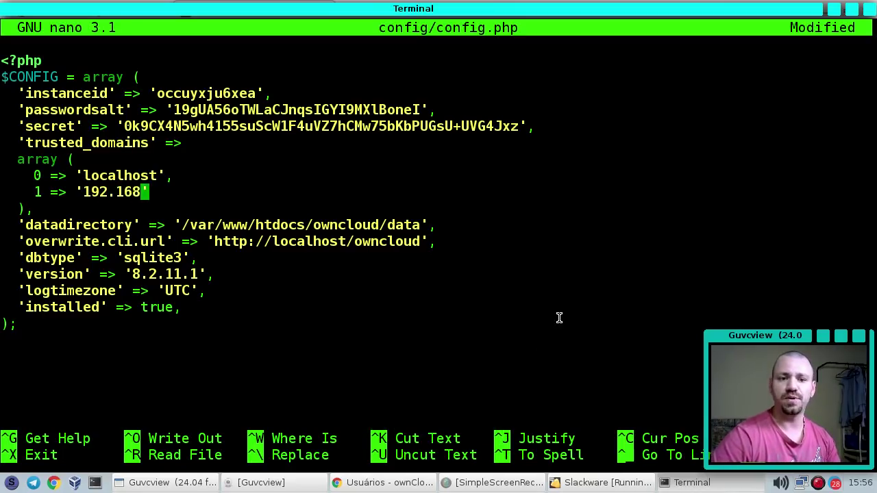
pyautogui.write('.7')
pyautogui.hotkey('ctrl', 'o')
pyautogui.press('Return')
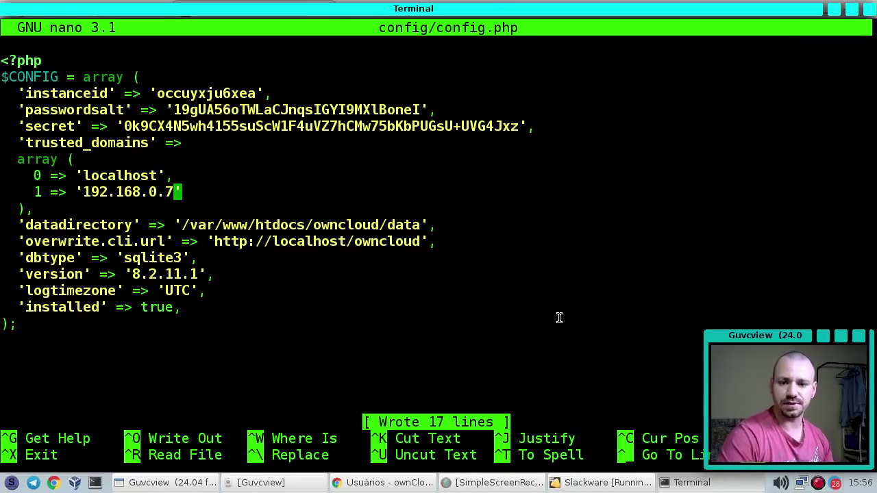
pyautogui.click(603, 483)
pyautogui.click(209, 38)
pyautogui.hotkey('alt', 'Left')
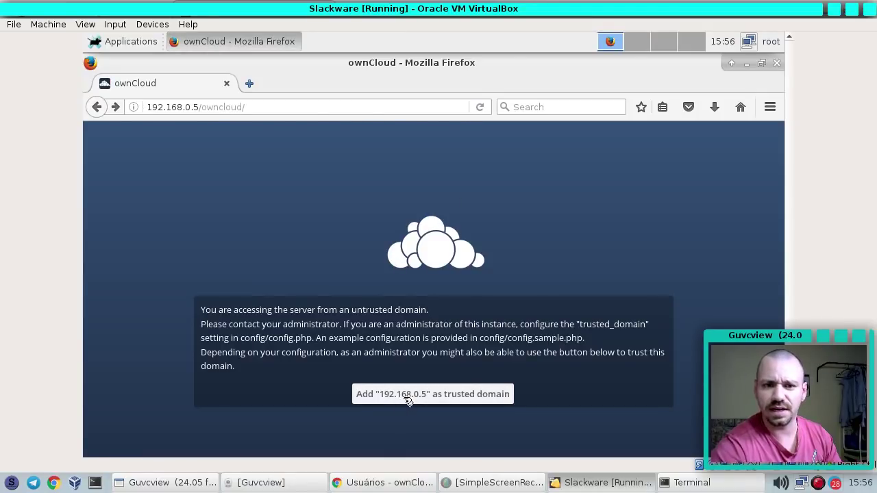
pyautogui.hotkey('alt', 'Tab')
# Add a third entry, then delete the mistaken 192.198.0.5 line and save config.php
pyautogui.write('2')
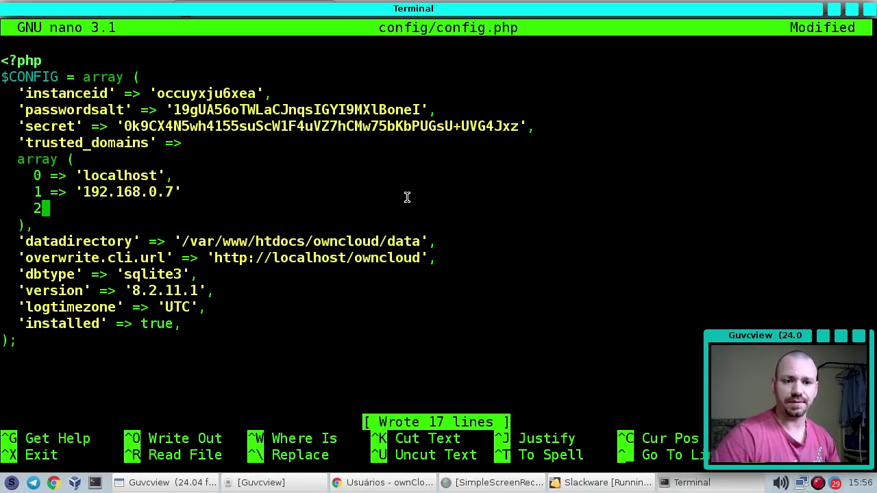
pyautogui.write(" => '")
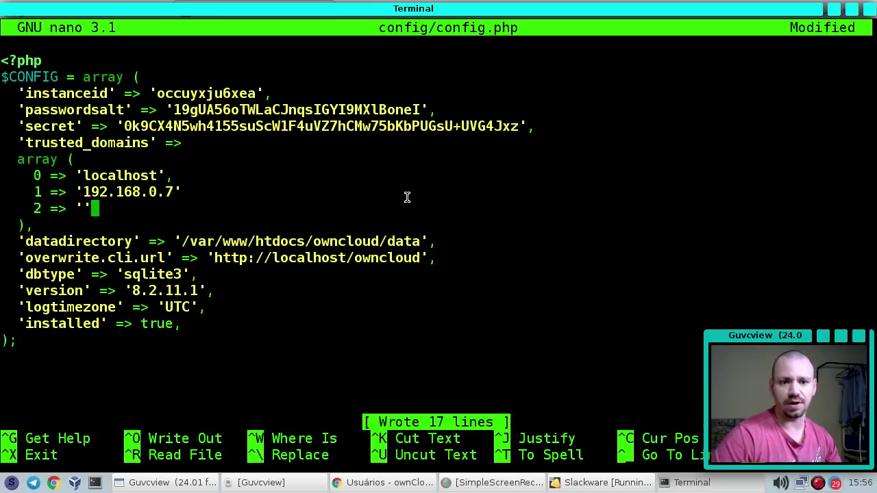
pyautogui.write('192.0')
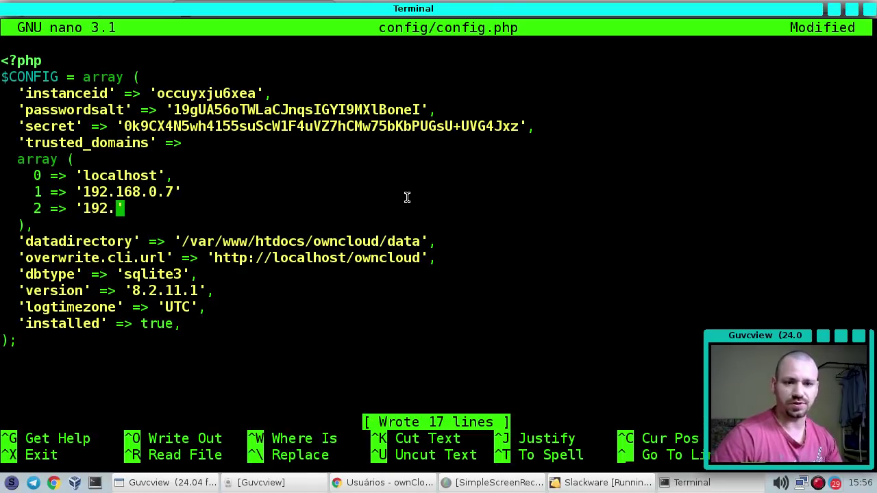
pyautogui.press('BackSpace')
pyautogui.write('198.0.')
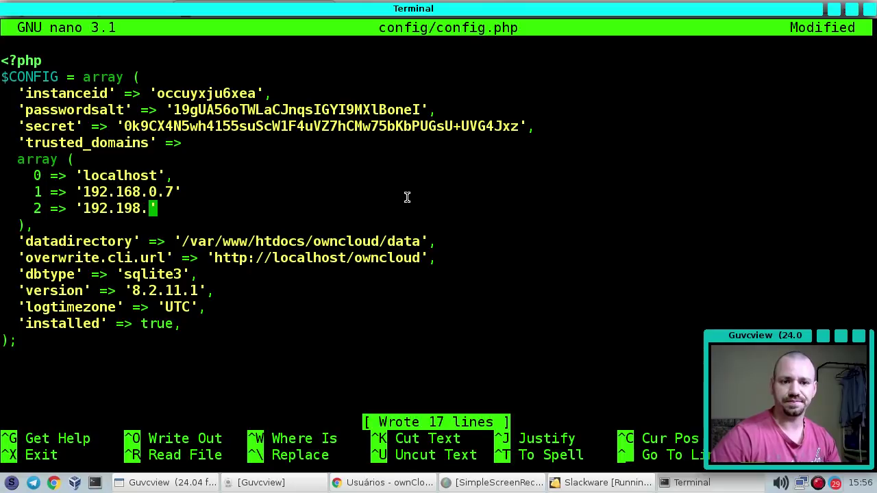
pyautogui.write('5')
pyautogui.press('Right')
pyautogui.write(',')
pyautogui.press('Up')
pyautogui.write(',')
pyautogui.press('Down')
pyautogui.hotkey('ctrl', 'o')
pyautogui.press('Return')
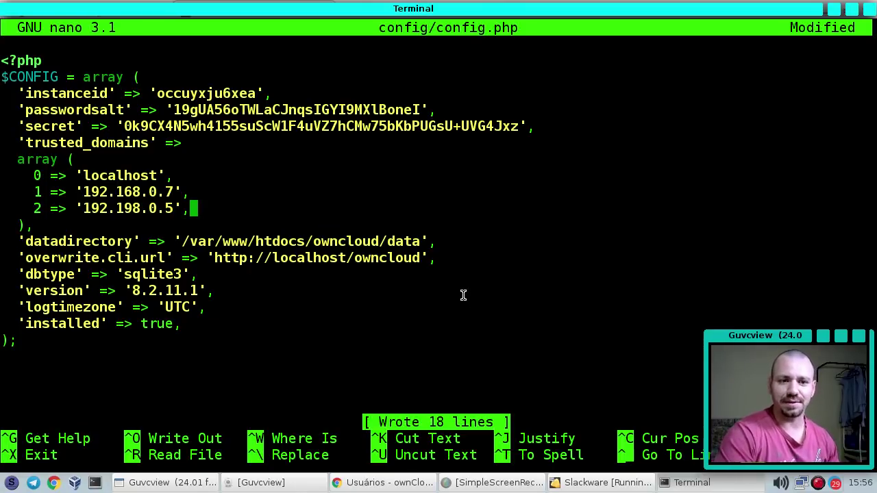
pyautogui.hotkey('ctrl', 'k')
pyautogui.hotkey('ctrl', 'o')
pyautogui.press('Return')
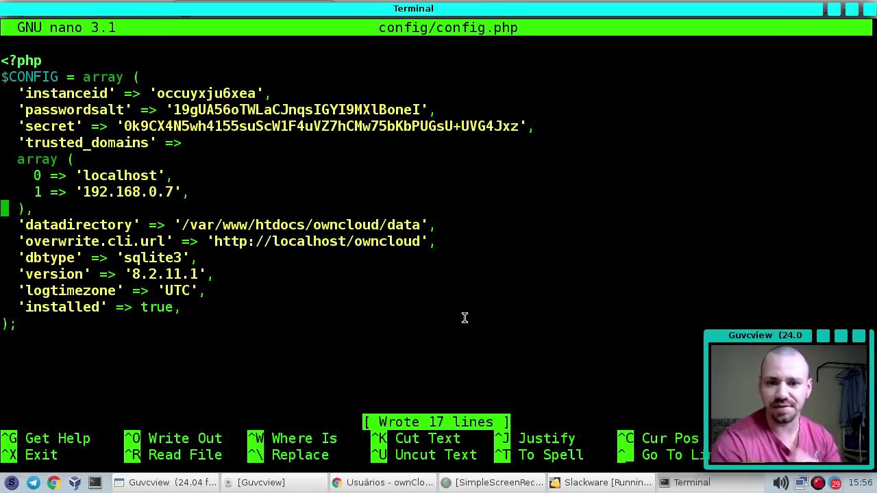
pyautogui.hotkey('ctrl', 'o')
pyautogui.press('Return')
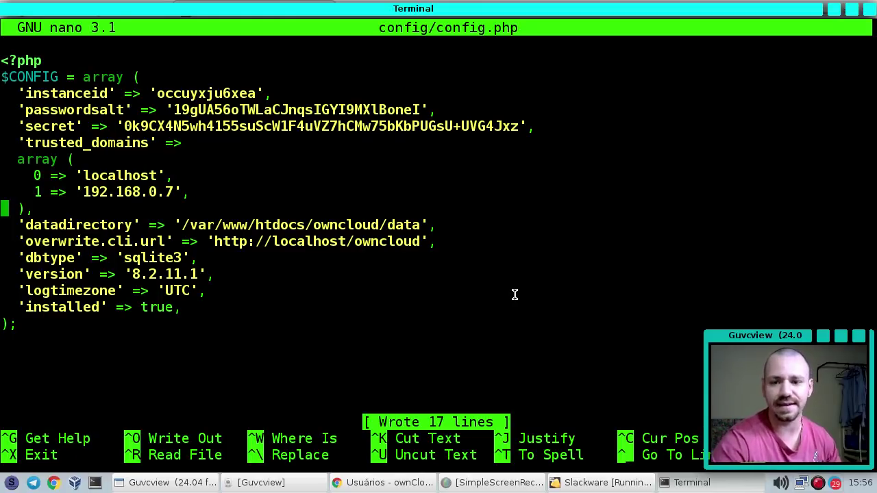
# Correct the trusted domain to 192.168.0.5, save, and reload ownCloud to reach its login page
pyautogui.click(603, 483)
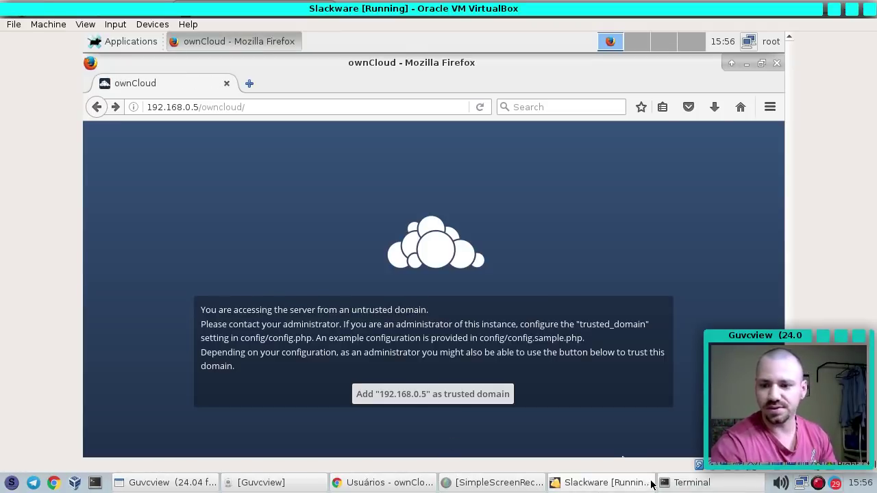
pyautogui.click(675, 483)
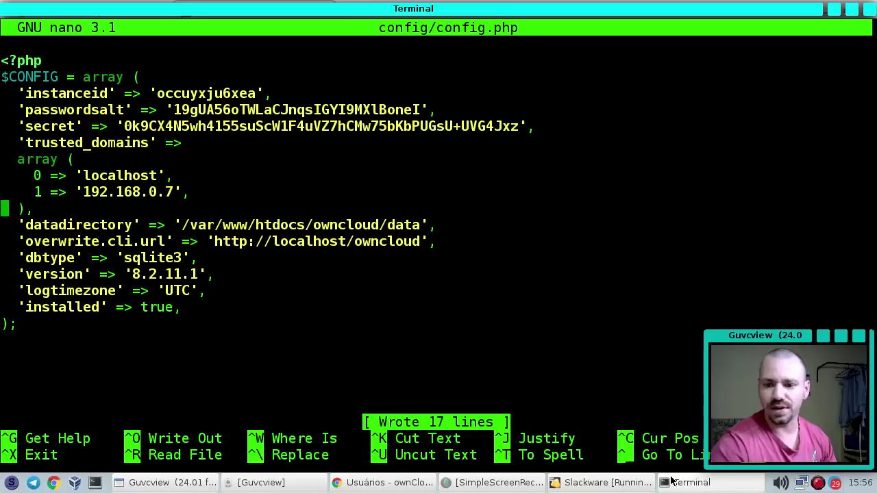
pyautogui.press('BackSpace')
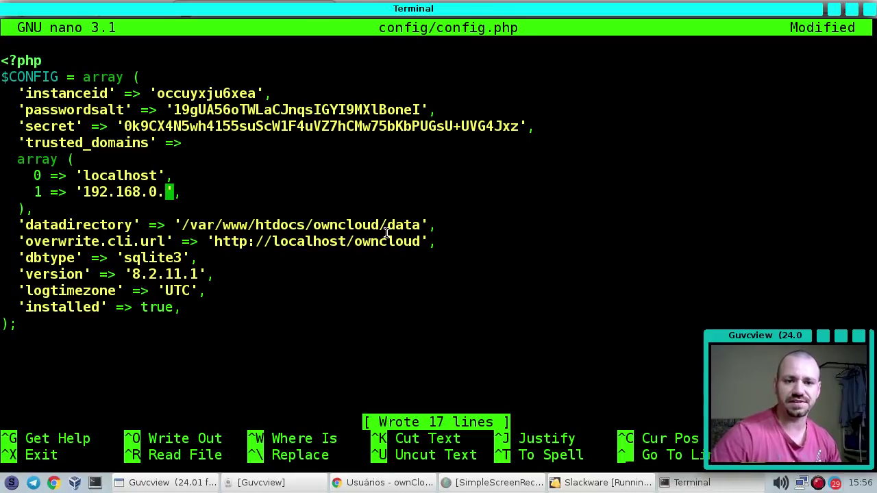
pyautogui.write('5')
pyautogui.hotkey('ctrl', 'o')
pyautogui.press('Return')
pyautogui.hotkey('alt', 'Tab')
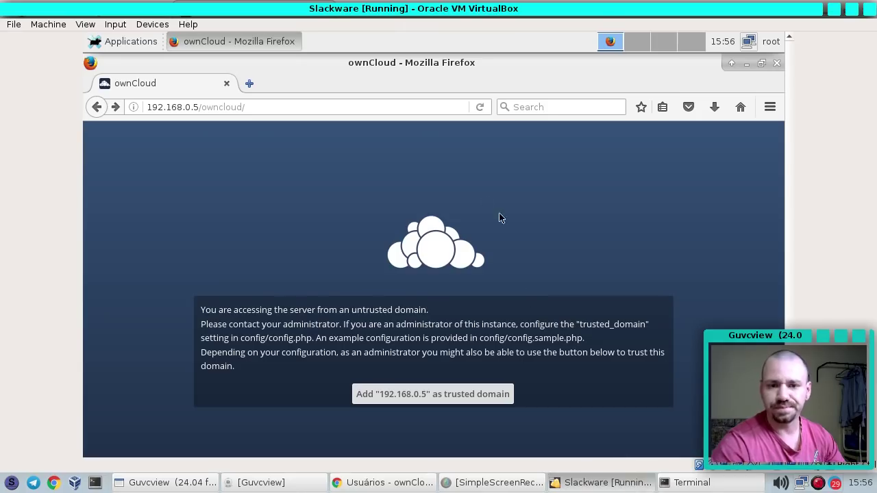
pyautogui.press('F5')
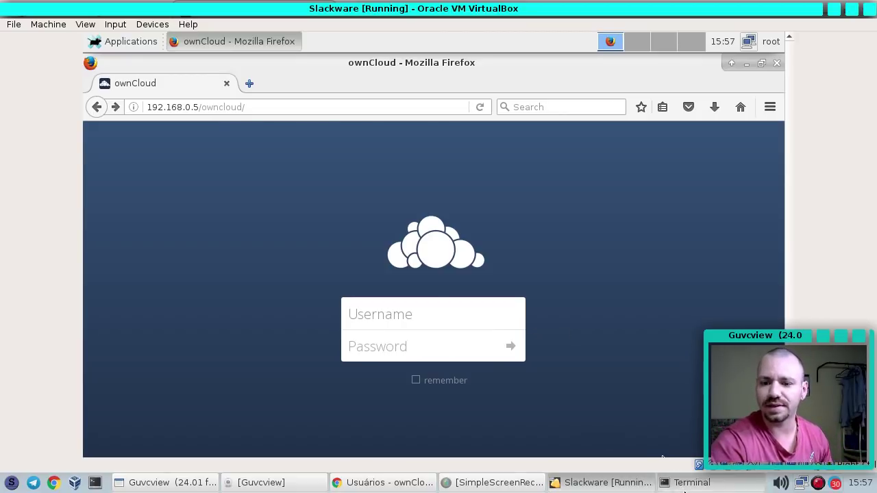
pyautogui.click(680, 483)
pyautogui.click(683, 487)
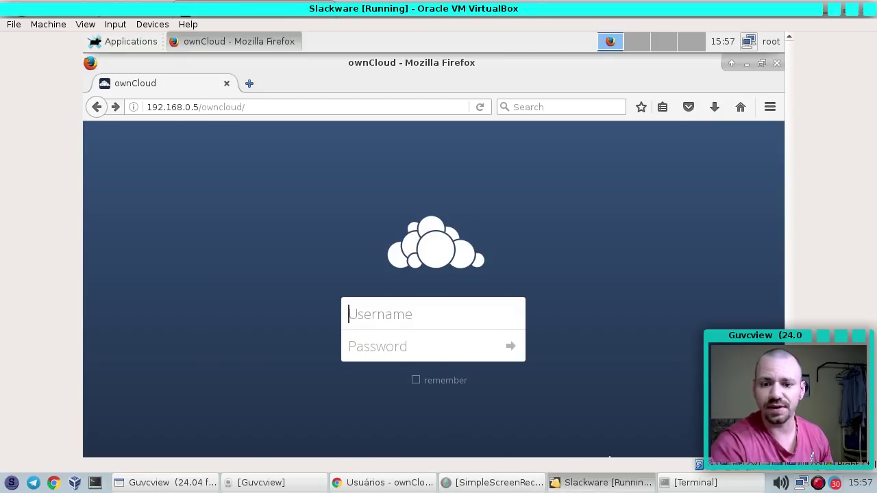
pyautogui.click(691, 488)
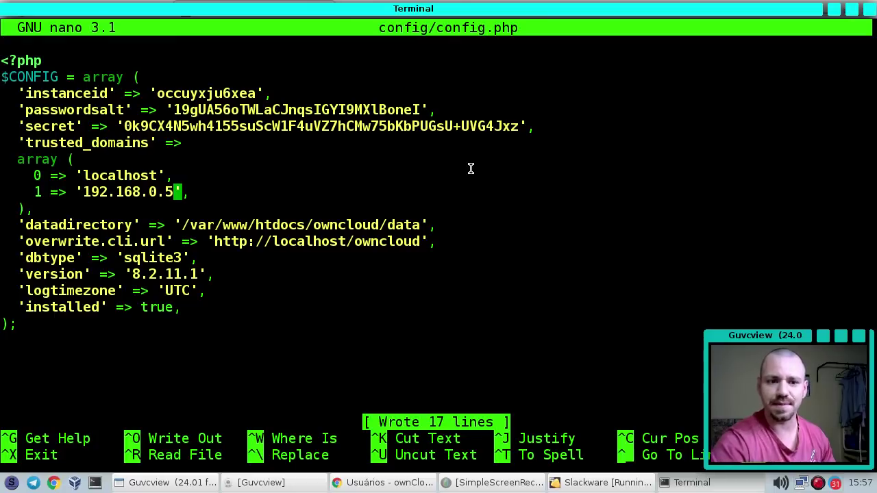
# Exit nano and run ifconfig on the host, confirming its 192.168.0.5 address
pyautogui.hotkey('ctrl', 'x')
pyautogui.press('Up')
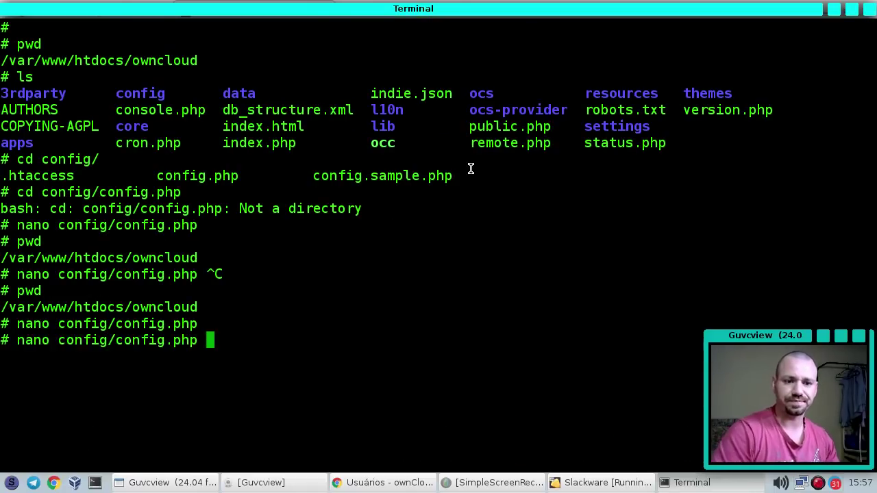
pyautogui.press('Up')
pyautogui.hotkey('ctrl', 'c')
pyautogui.write('ifconfig')
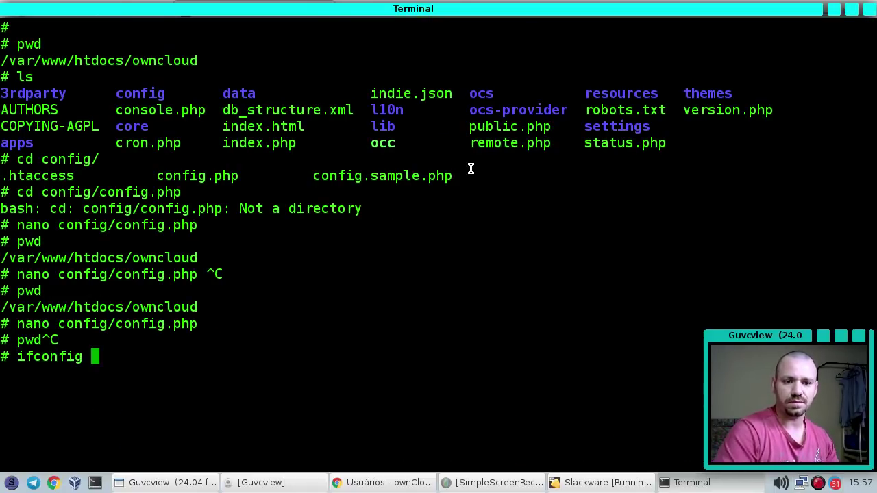
pyautogui.press('Return')
pyautogui.moveTo(198, 60); pyautogui.dragTo(112, 61)
pyautogui.click(249, 60)
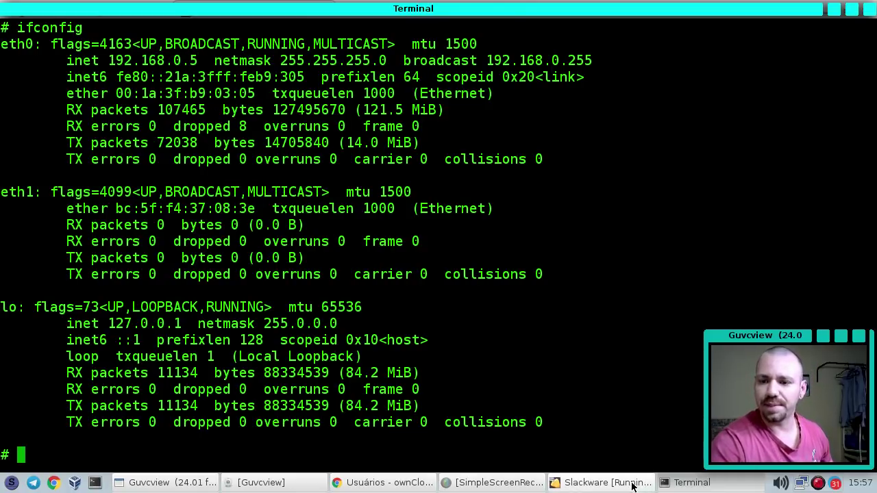
# Open a VM terminal, run ifconfig to confirm 192.168.0.7, and close it
pyautogui.click(632, 482)
pyautogui.click(96, 40)
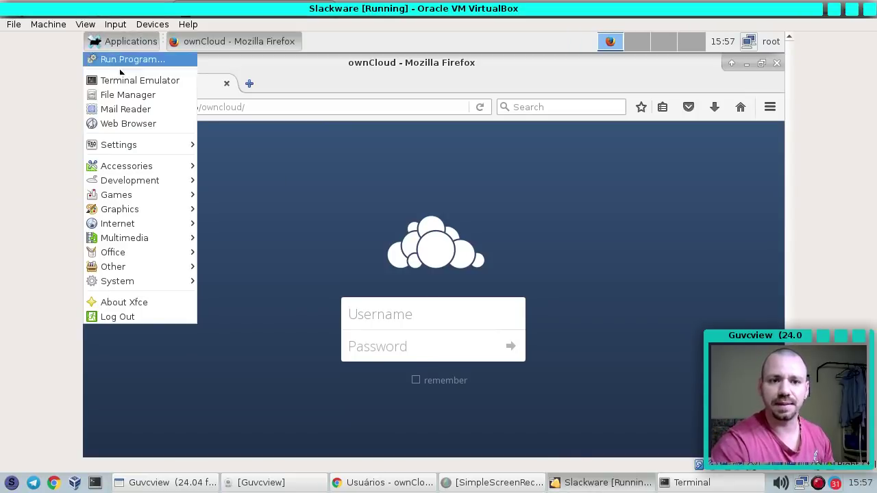
pyautogui.click(140, 82)
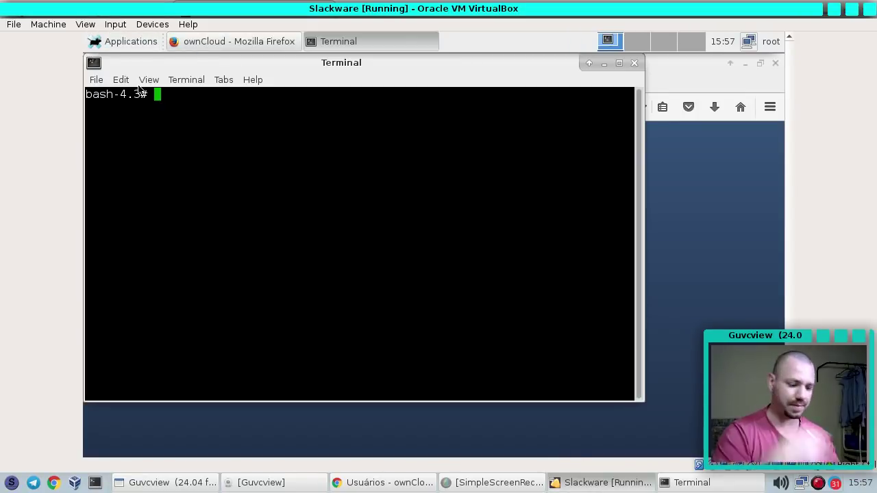
pyautogui.write('ifconfig')
pyautogui.press('Return')
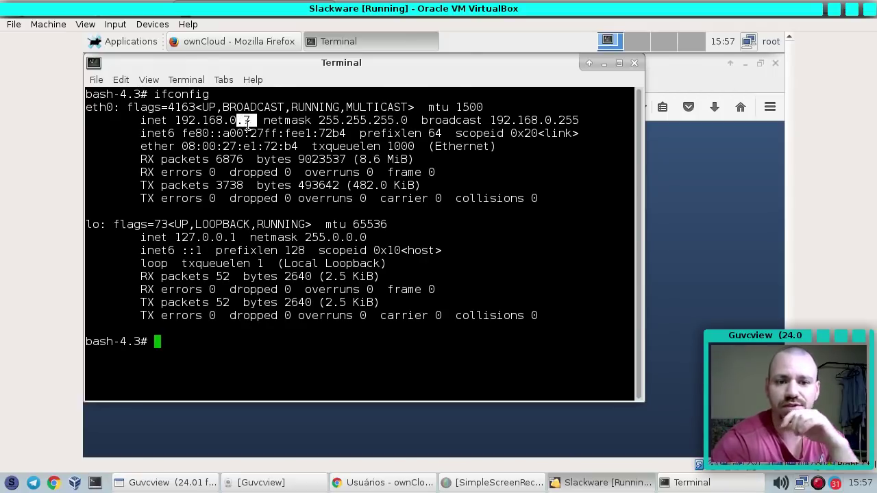
pyautogui.click(634, 62)
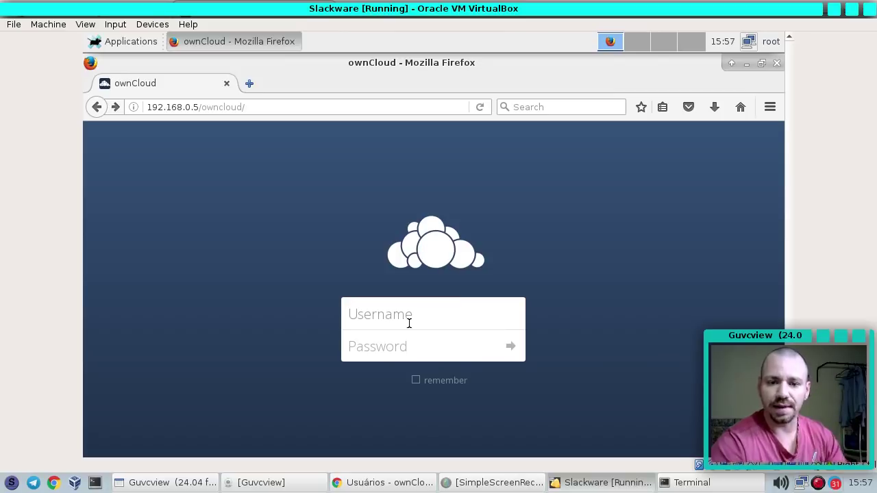
# Enter the test user's password, log in, and answer the save-login prompt
pyautogui.write('testetes')
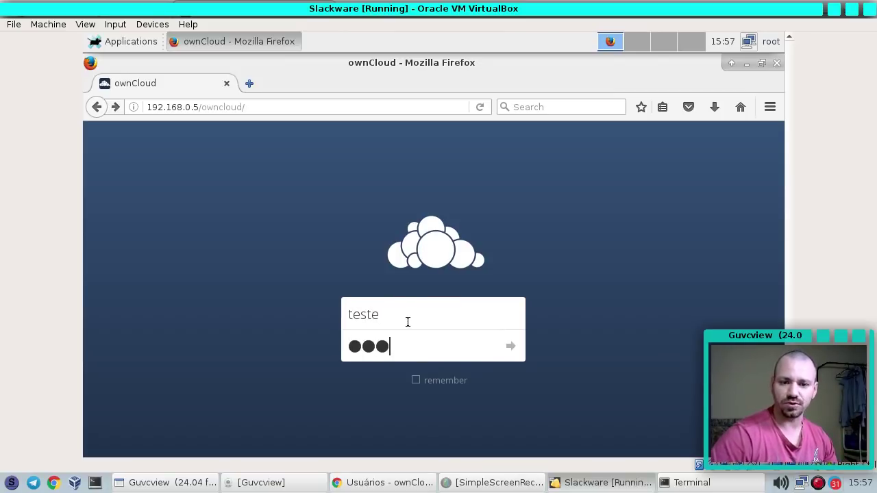
pyautogui.click(510, 346)
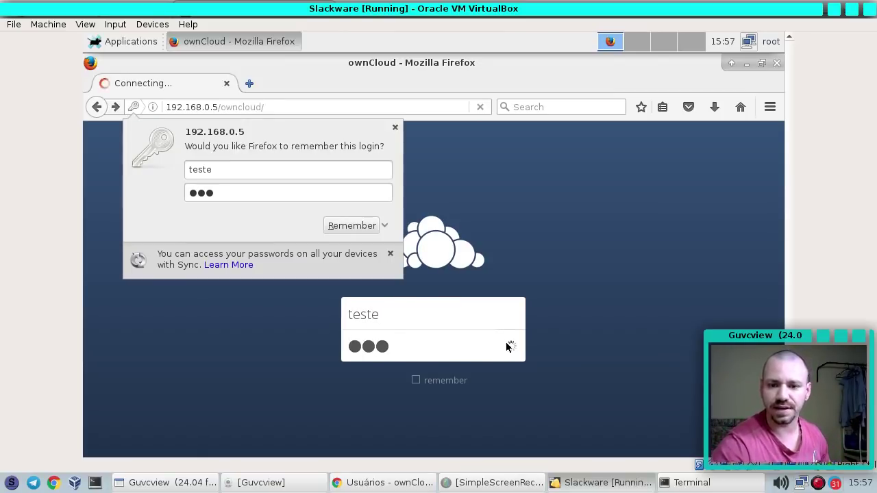
pyautogui.click(342, 227)
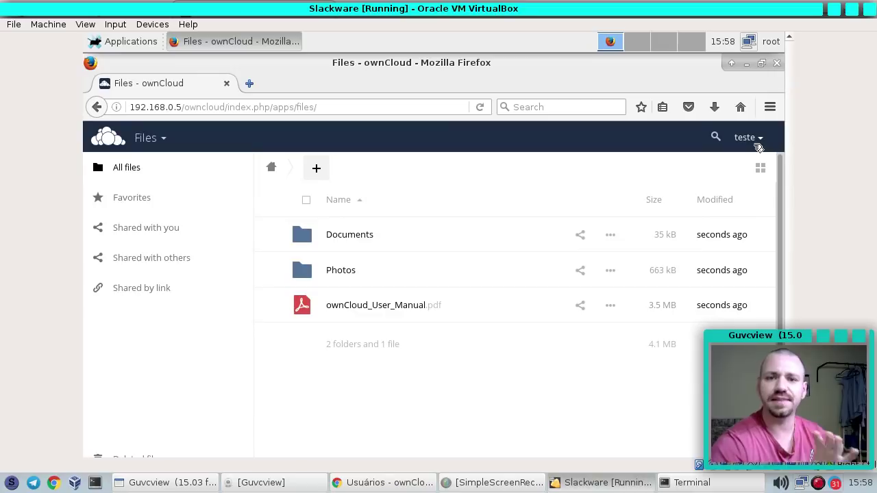
# Check the test user's Personal page showing 4.1 MB used of the 5 GB quota
pyautogui.click(759, 147)
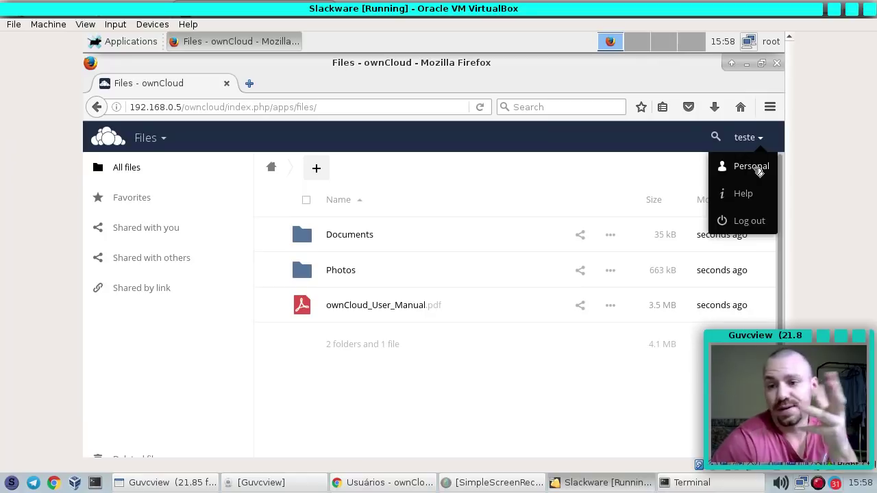
pyautogui.click(754, 167)
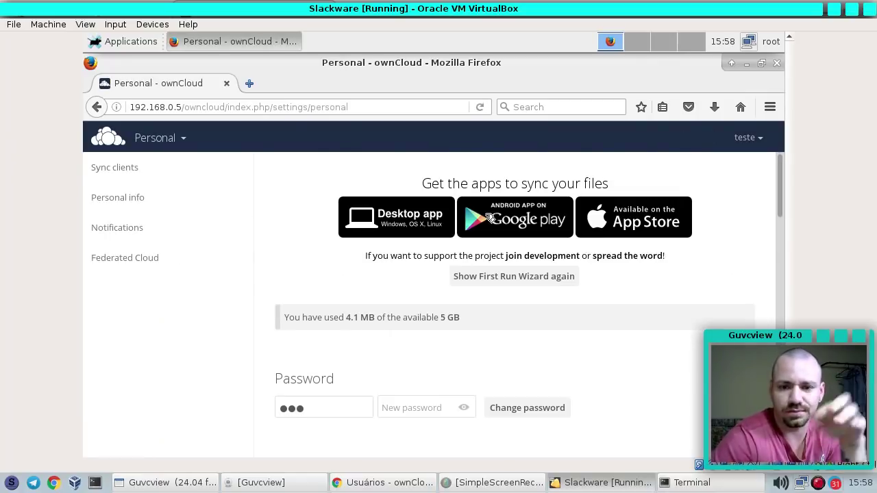
pyautogui.scroll(-3, 459, 257)
pyautogui.moveTo(434, 218); pyautogui.dragTo(450, 211)
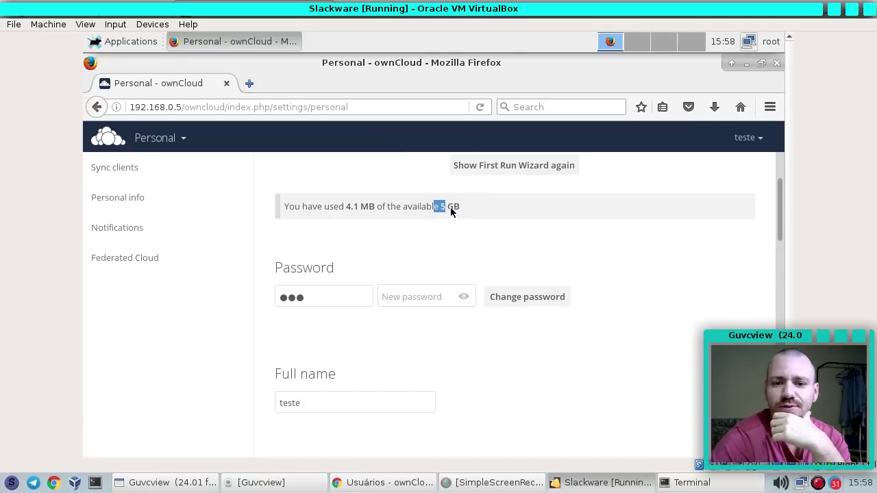
pyautogui.moveTo(346, 207); pyautogui.dragTo(370, 207)
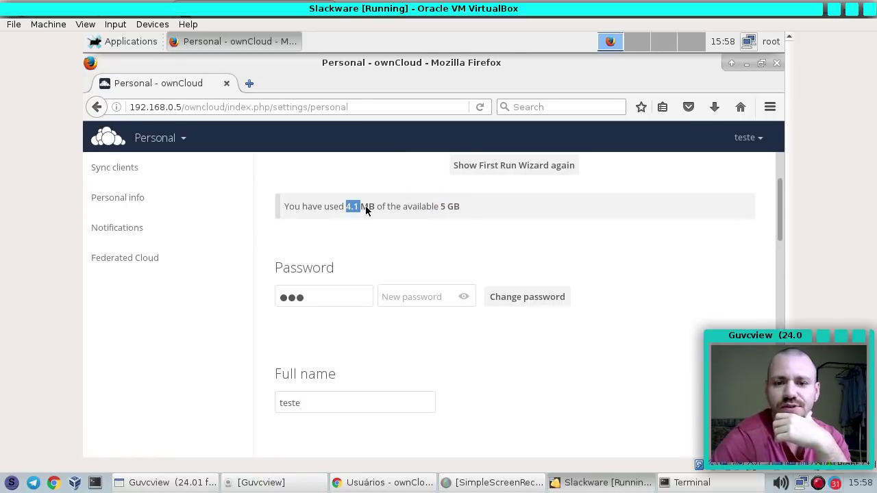
# Back in Files, select Documents, Photos and ownCloud_User_Manual.pdf and delete them
pyautogui.click(174, 140)
pyautogui.click(119, 183)
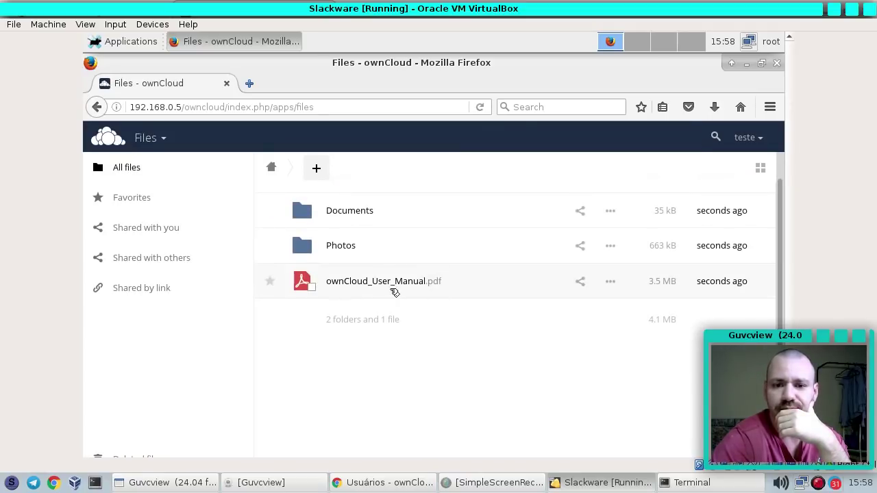
pyautogui.click(311, 286)
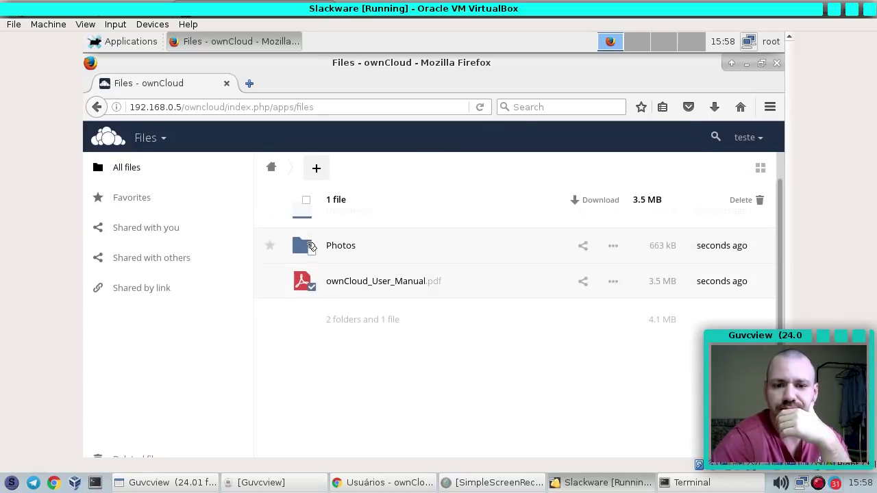
pyautogui.click(311, 252)
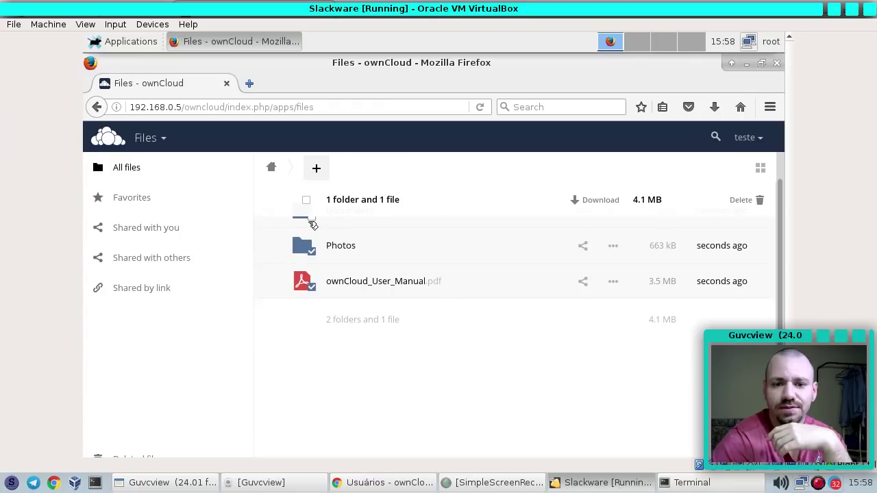
pyautogui.click(313, 218)
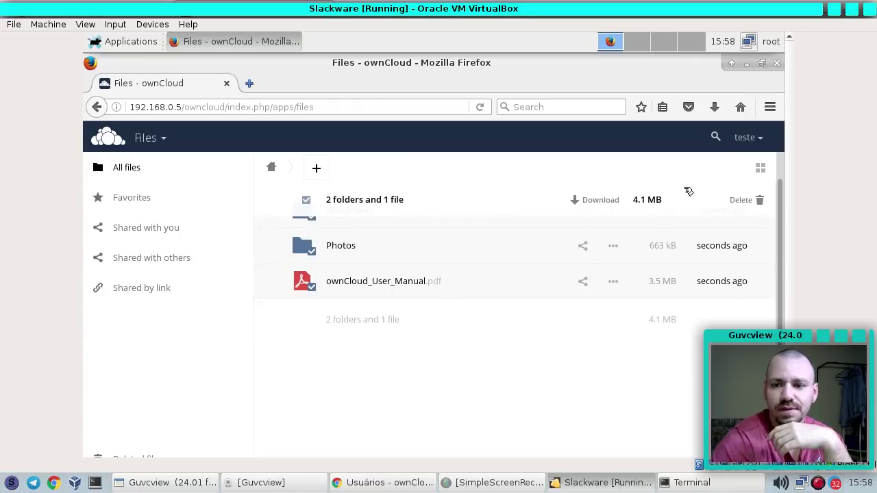
pyautogui.click(750, 200)
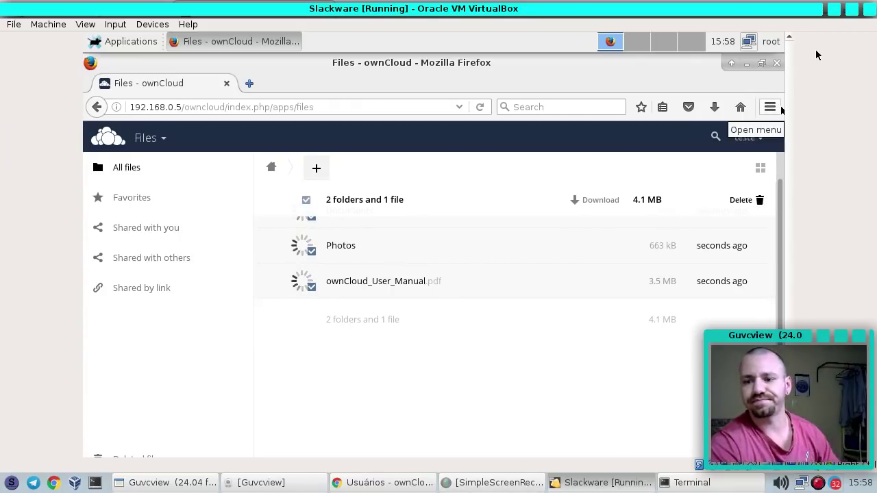
# Shut down the virtual machine and delete the test user account from Users
pyautogui.click(869, 9)
pyautogui.click(482, 263)
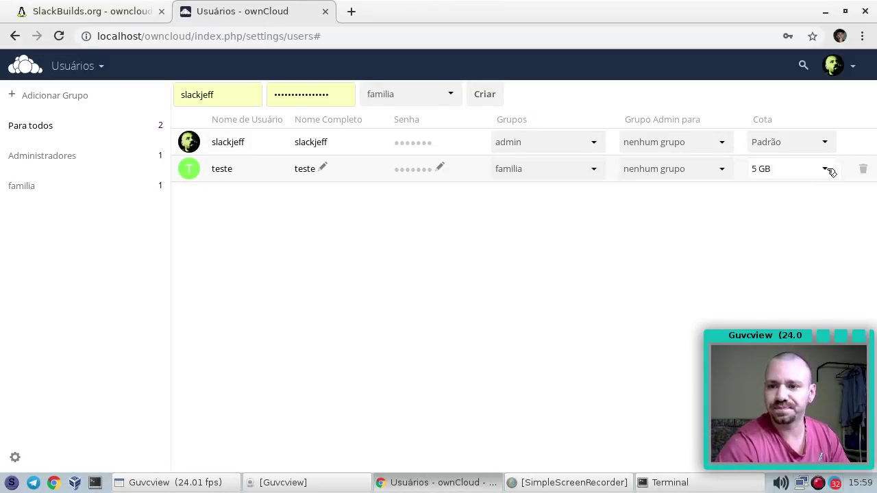
pyautogui.click(864, 170)
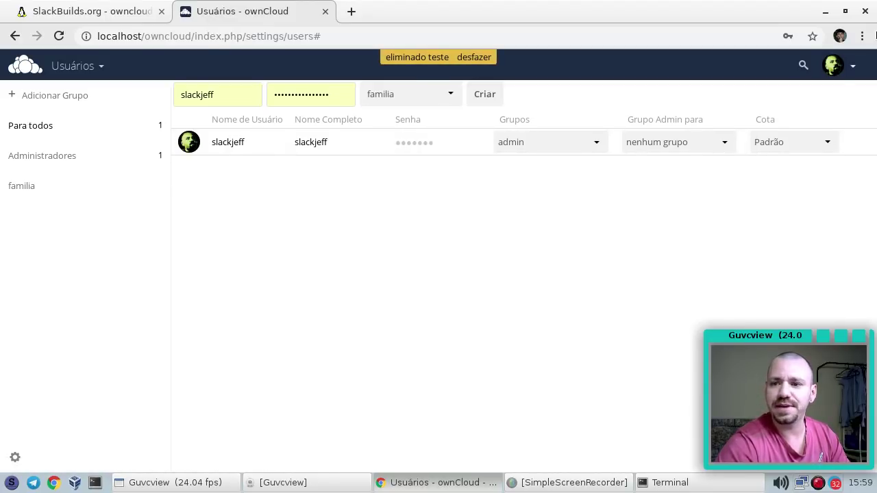
# Look through the administrator's Pessoal settings, then open the Admin settings page
pyautogui.click(853, 68)
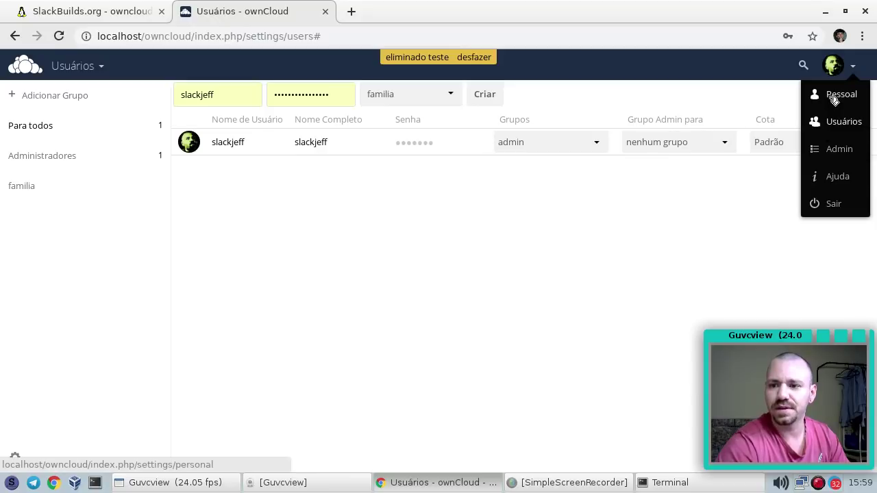
pyautogui.click(836, 96)
pyautogui.scroll(-3, 348, 231)
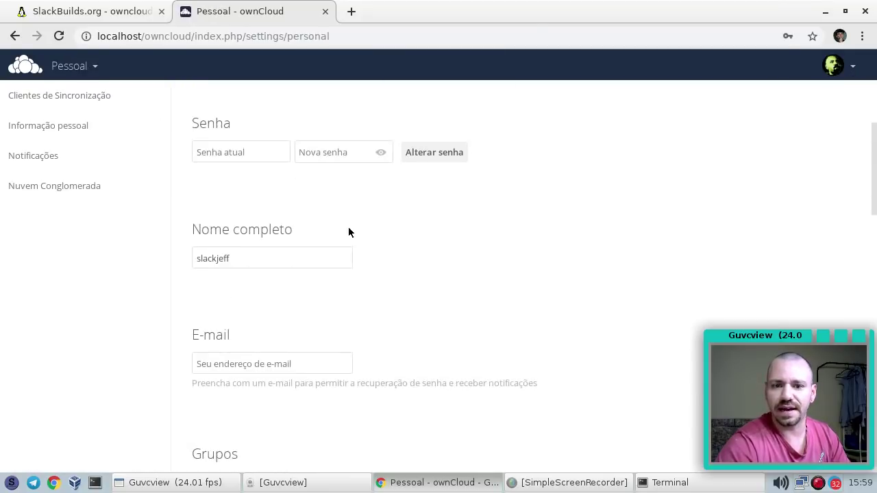
pyautogui.scroll(3, 349, 240)
pyautogui.scroll(-8, 306, 271)
pyautogui.scroll(3, 304, 269)
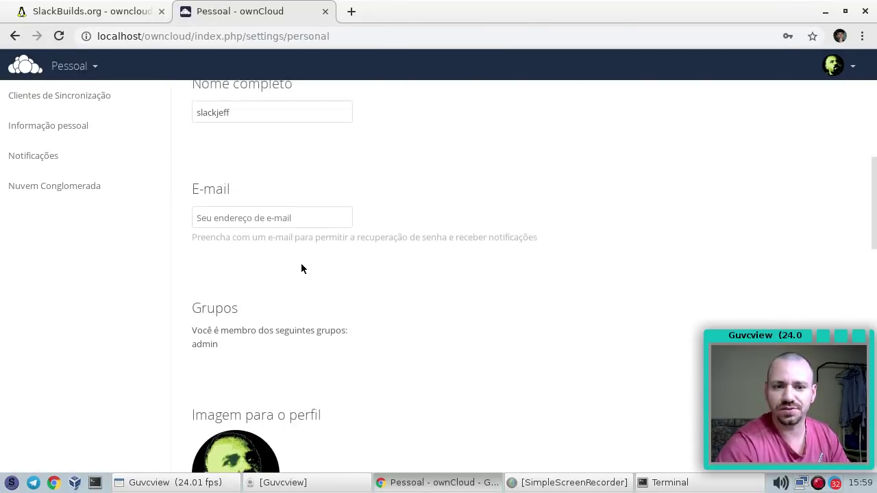
pyautogui.scroll(5, 229, 182)
pyautogui.scroll(-4, 204, 304)
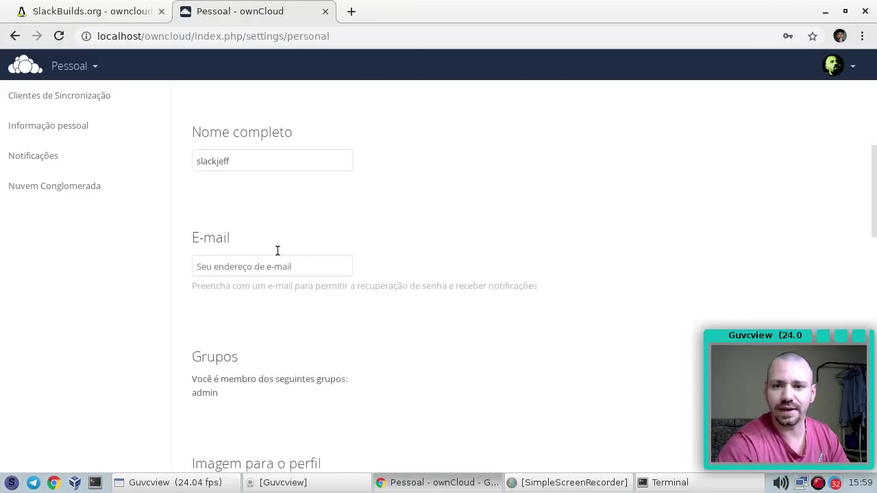
pyautogui.scroll(-10, 277, 251)
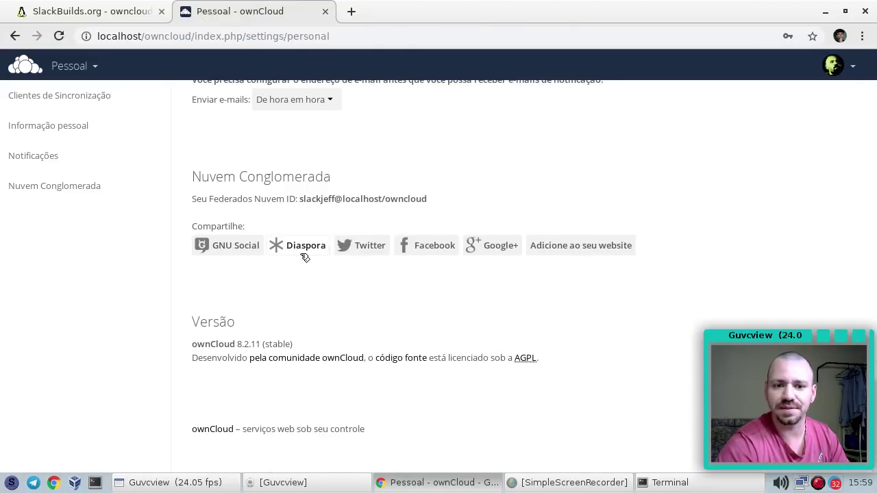
pyautogui.scroll(1, 344, 319)
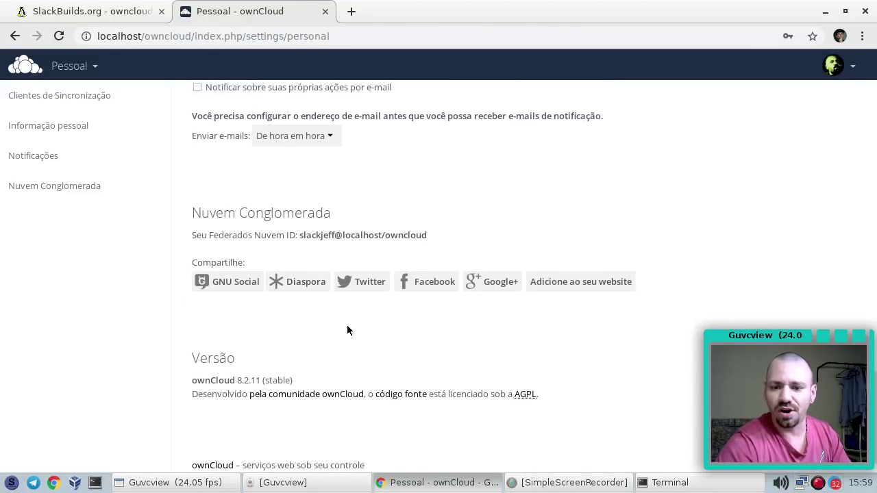
pyautogui.scroll(20, 316, 262)
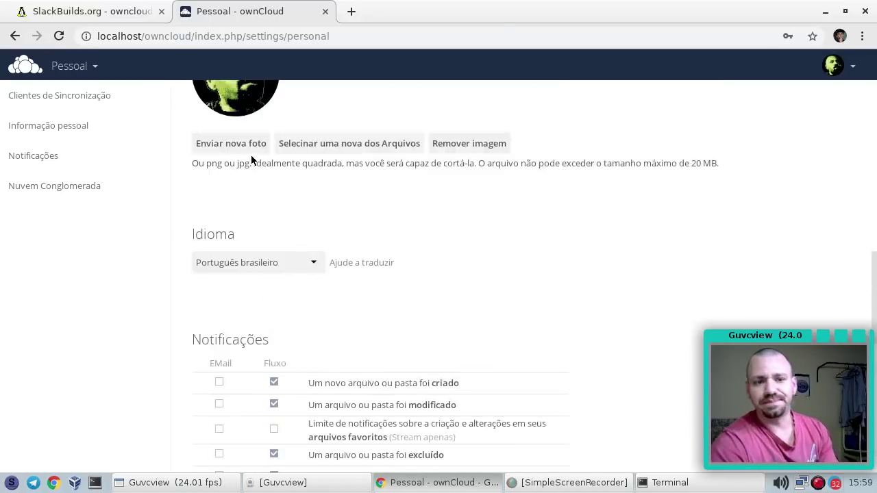
pyautogui.scroll(12, 266, 172)
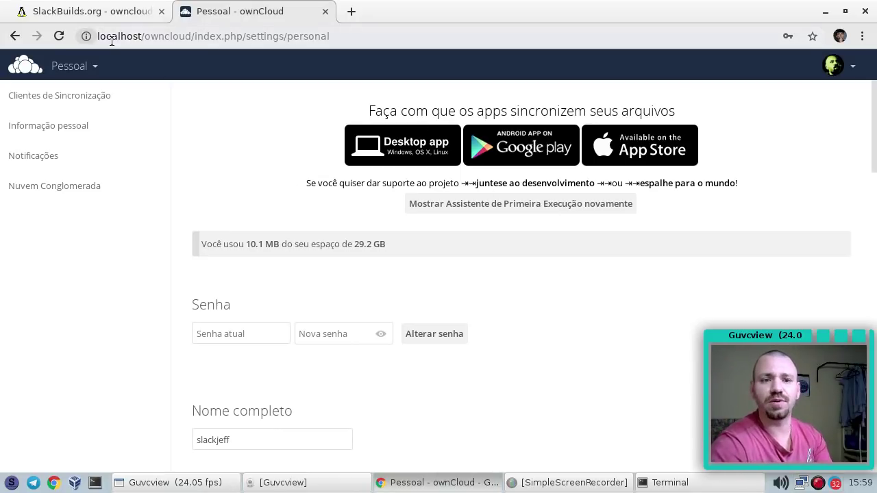
pyautogui.click(843, 66)
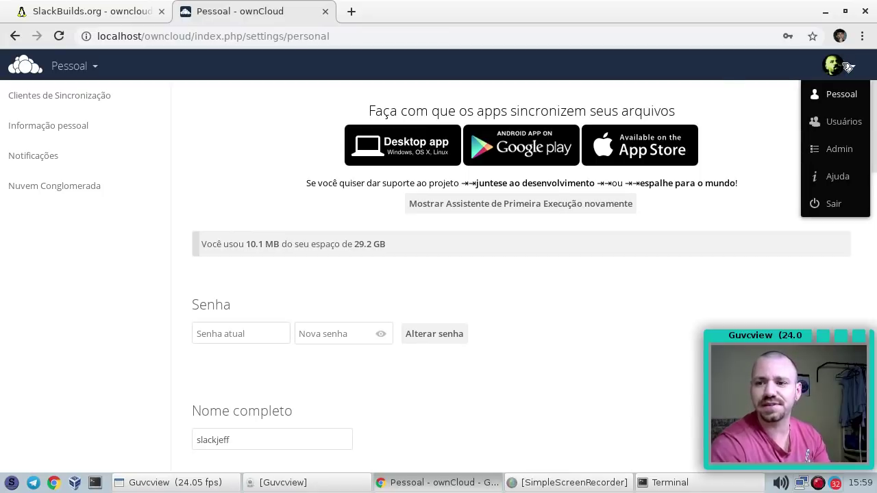
pyautogui.click(840, 147)
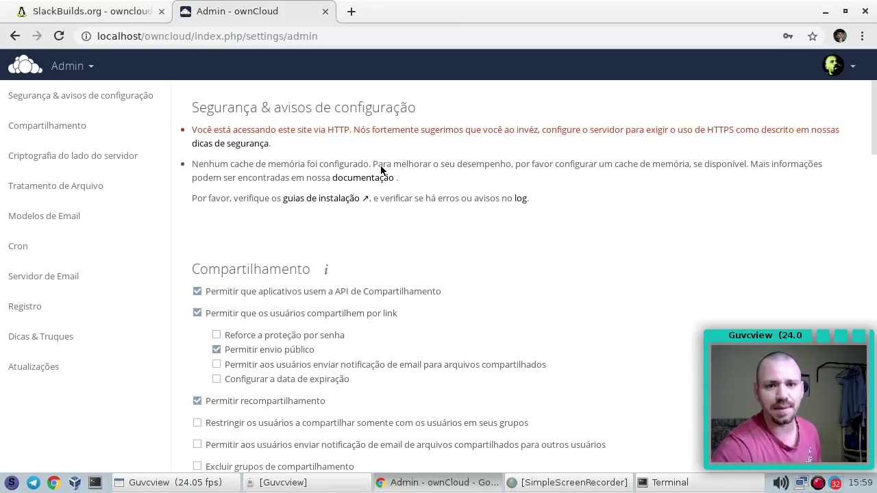
# Log the administrator out with Sair from the avatar menu
pyautogui.click(840, 68)
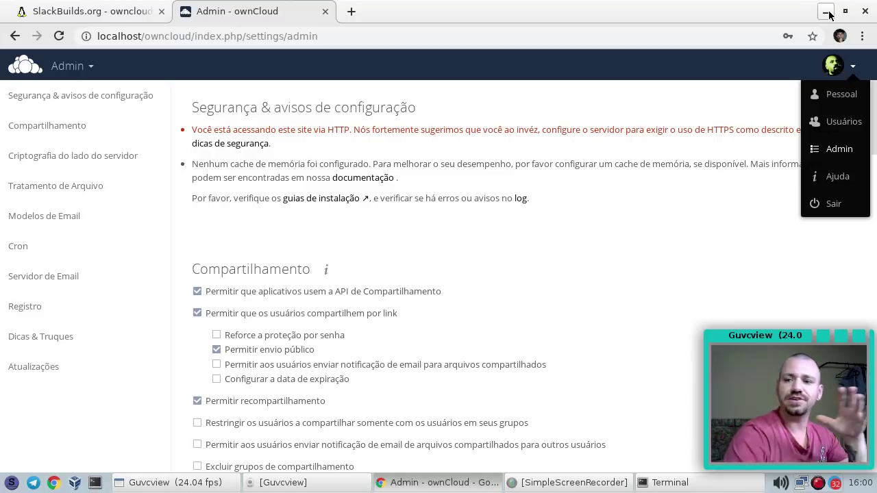
pyautogui.click(658, 241)
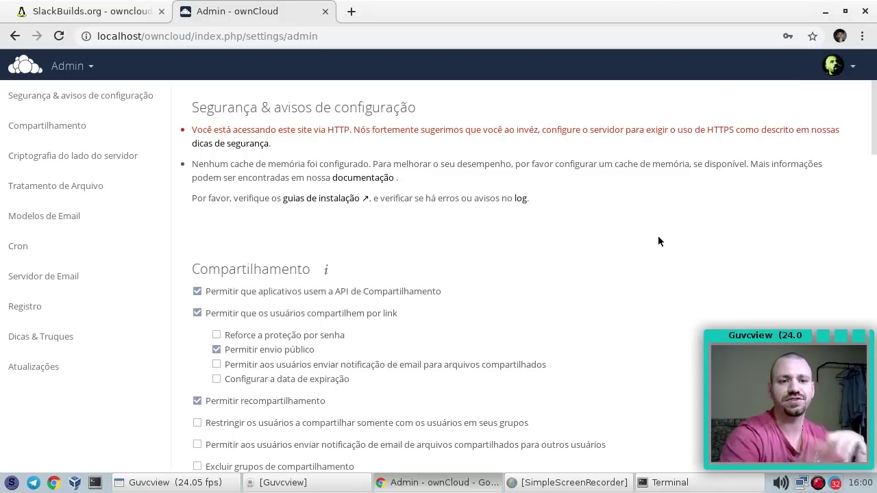
pyautogui.click(850, 65)
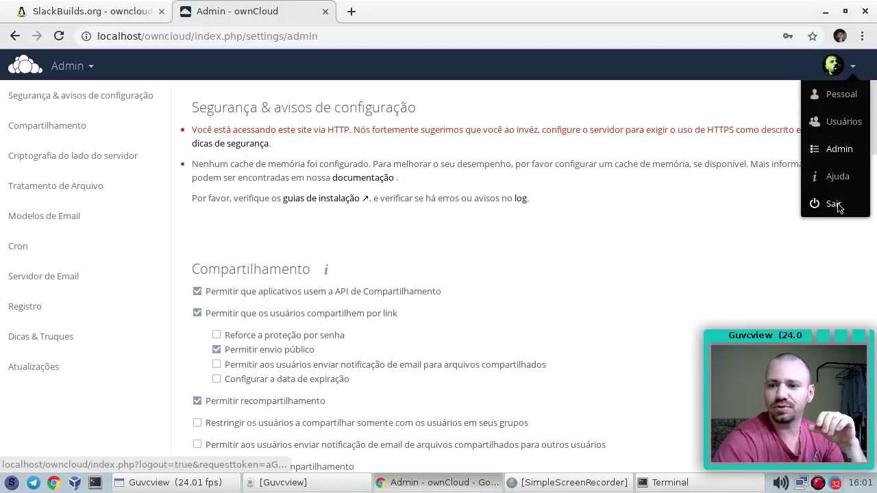
pyautogui.click(839, 204)
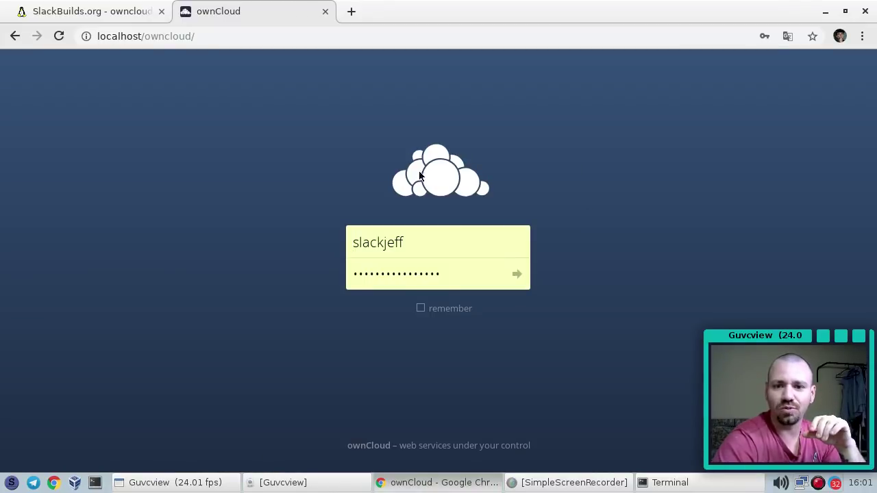